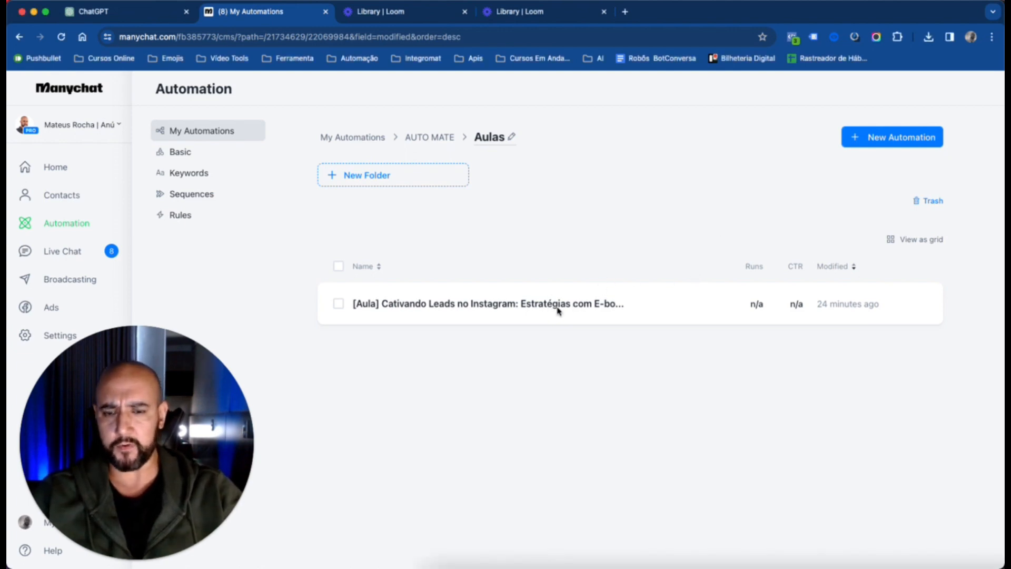
# Open the "[Aula] Cativando Leads no Instagram" automation and add an Instagram Story Reply trigger to it
pyautogui.click(558, 310)
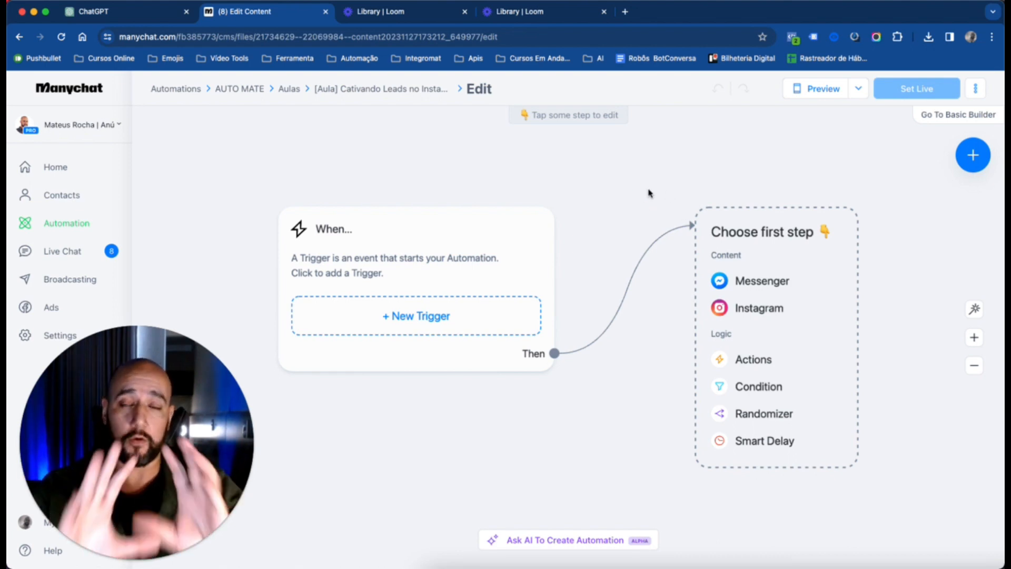
pyautogui.click(422, 316)
pyautogui.click(348, 165)
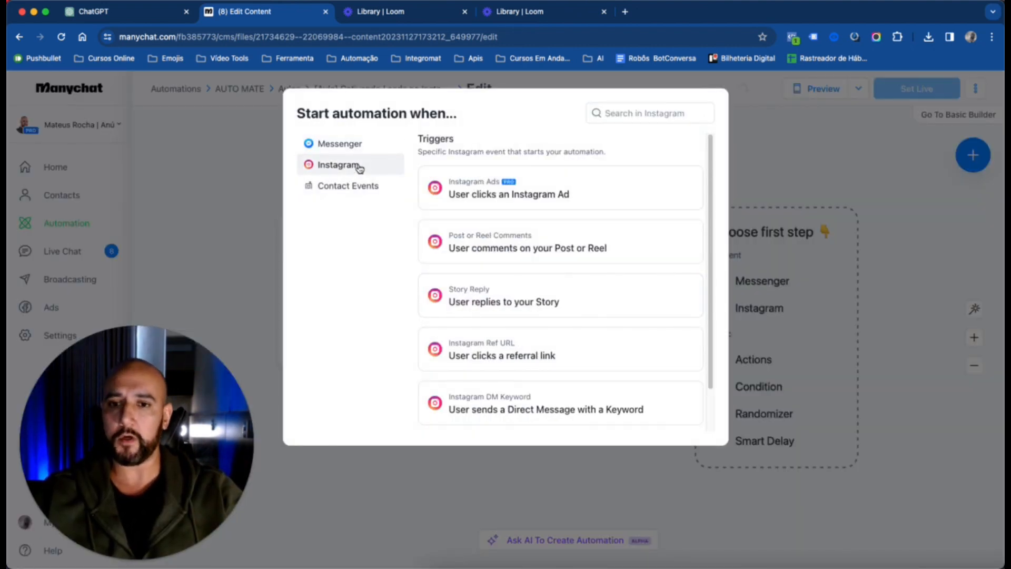
pyautogui.click(542, 308)
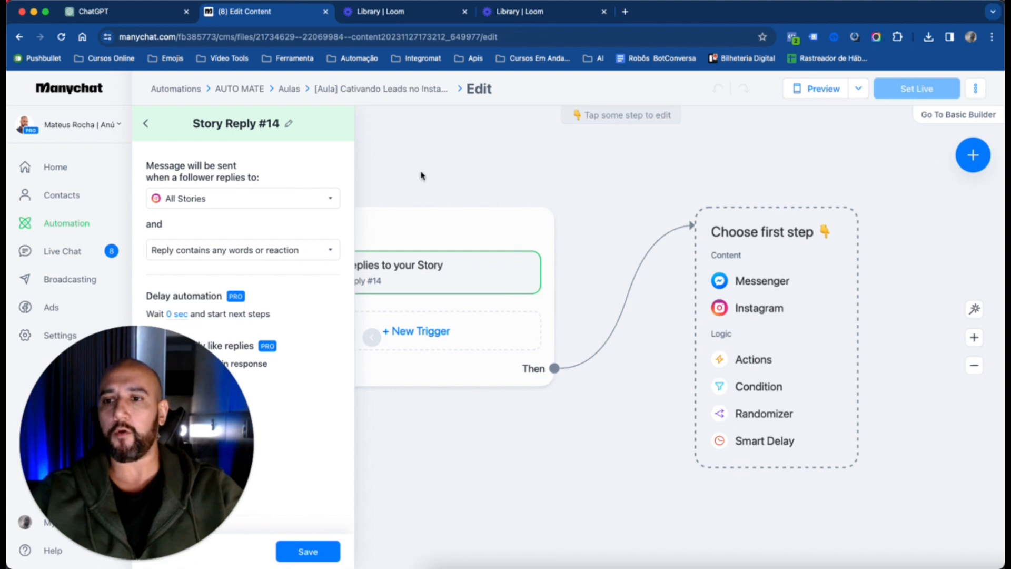
pyautogui.moveTo(139, 423); pyautogui.dragTo(871, 413)
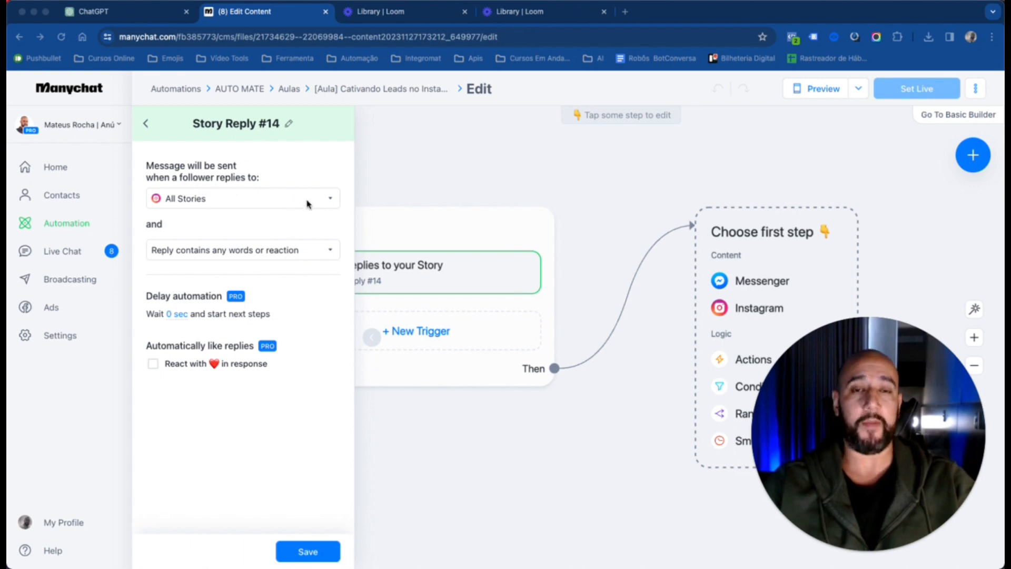
pyautogui.click(335, 200)
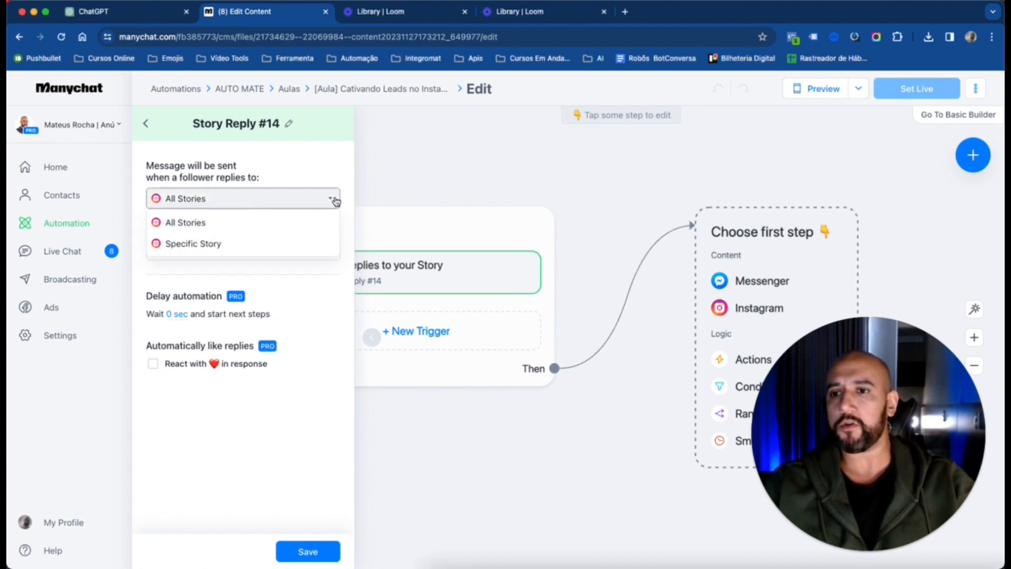
pyautogui.click(260, 250)
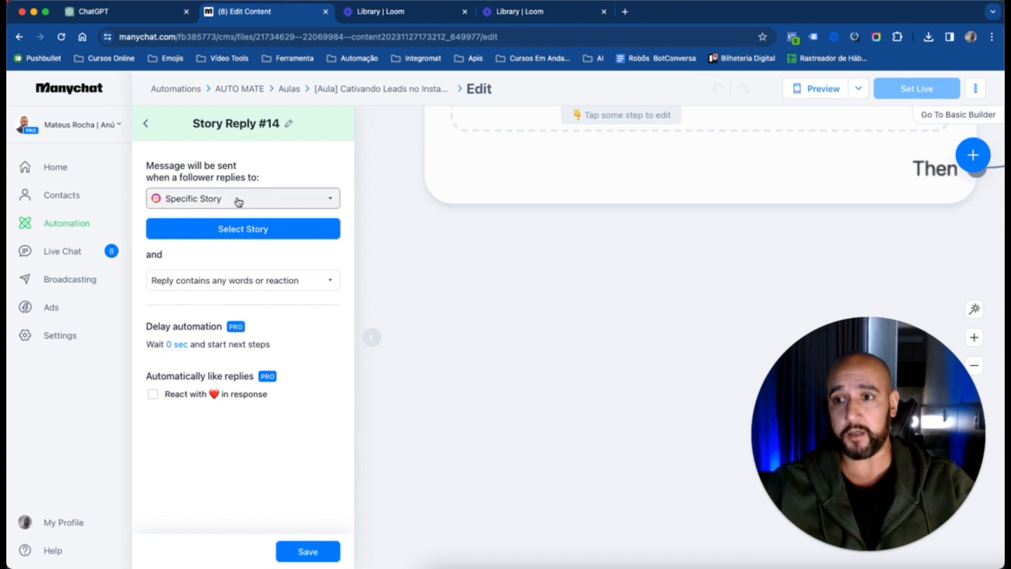
pyautogui.click(271, 240)
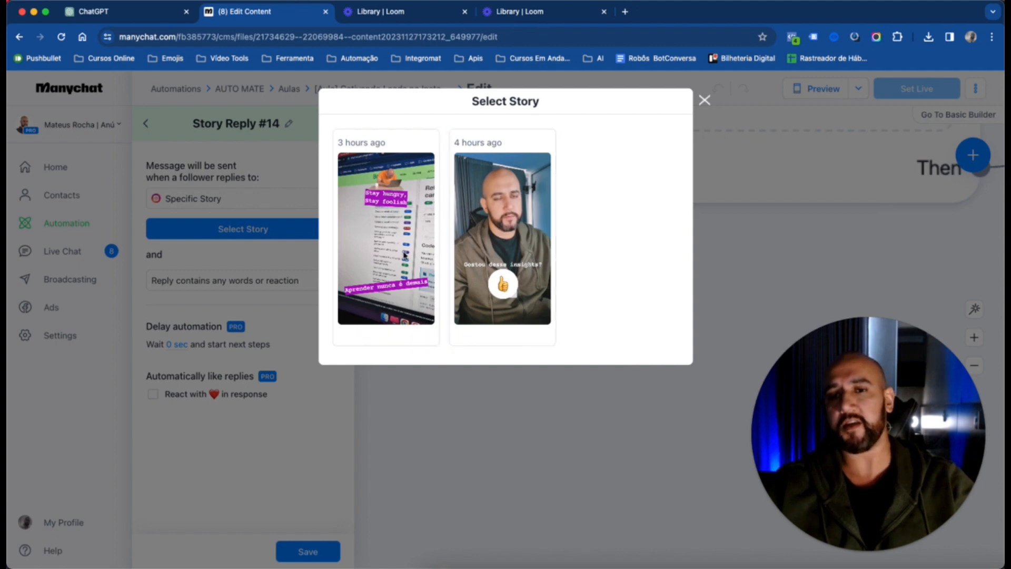
pyautogui.click(705, 100)
pyautogui.click(287, 202)
pyautogui.click(272, 224)
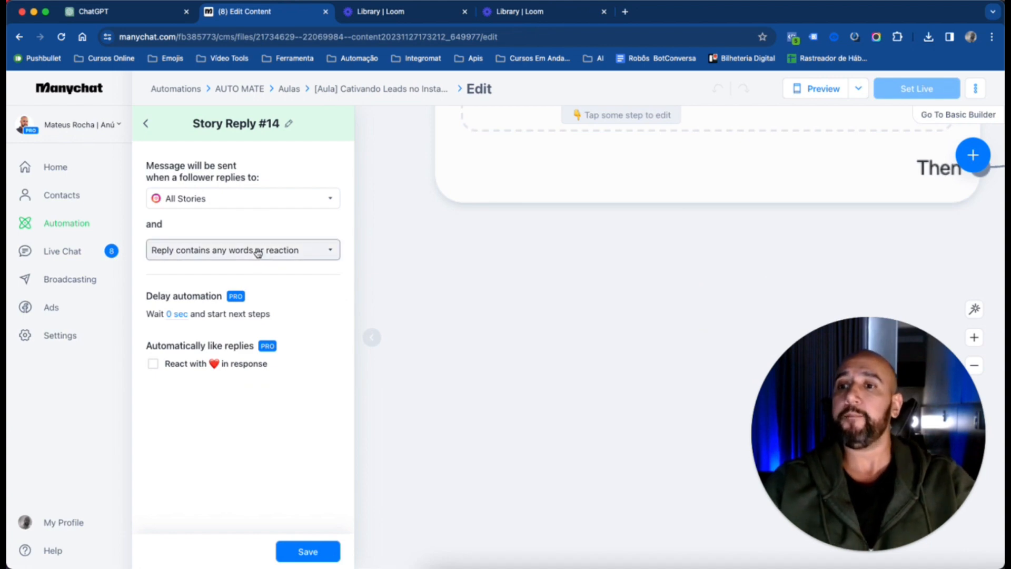
# Require story replies to contain specific words or a reaction, add the keyword "eb01", and save the trigger
pyautogui.click(280, 257)
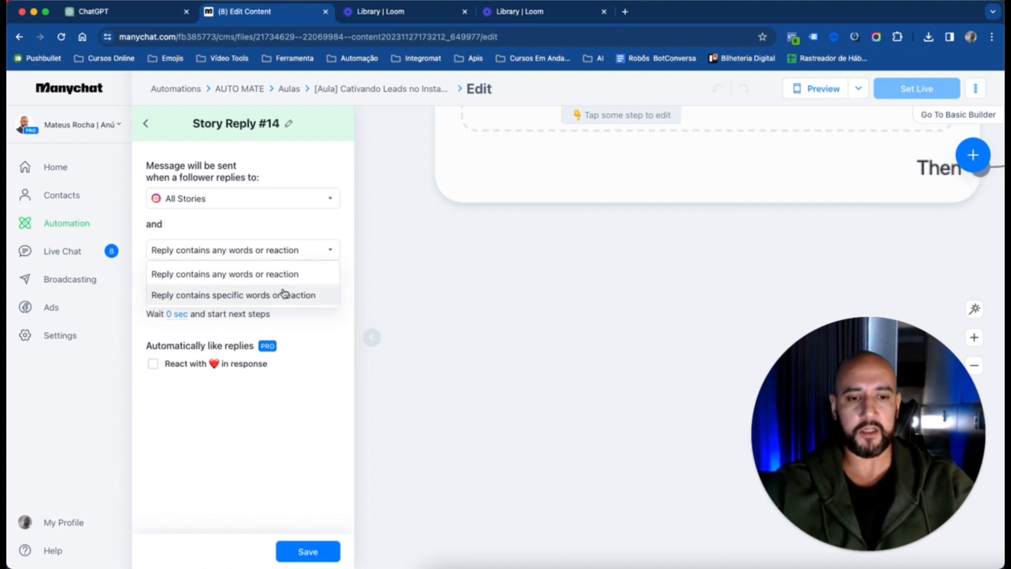
pyautogui.click(261, 298)
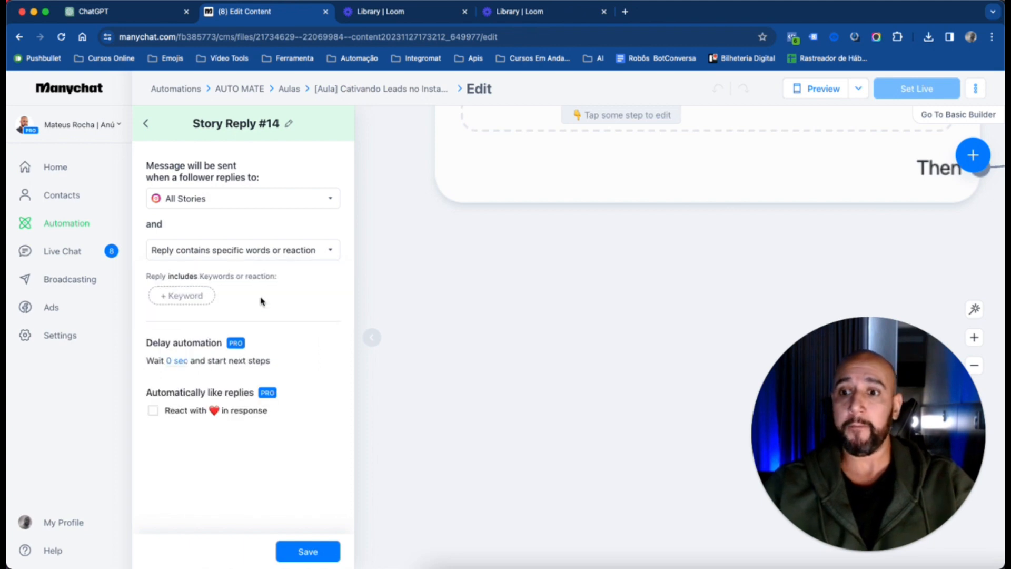
pyautogui.click(202, 298)
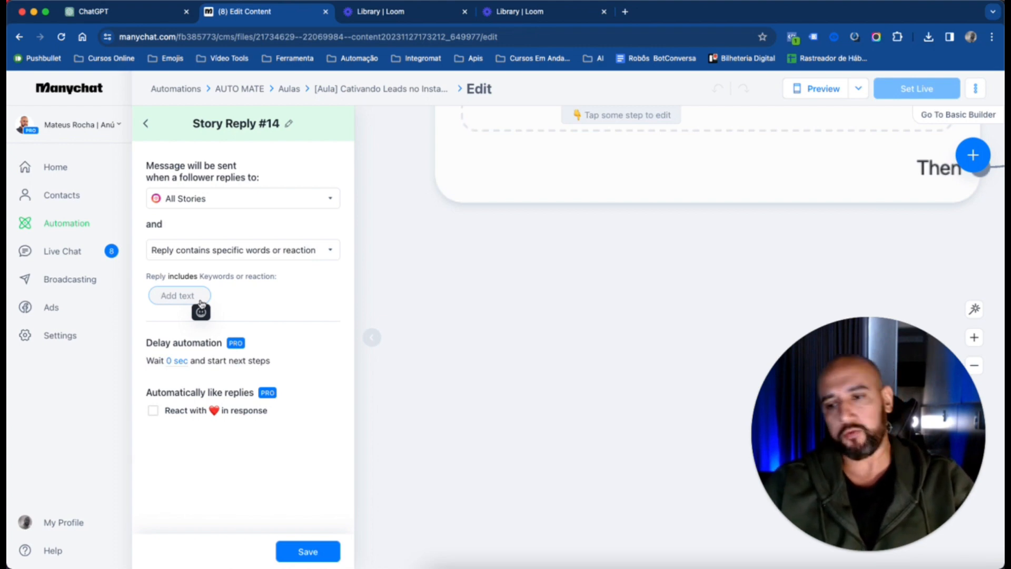
pyautogui.write('eu quero')
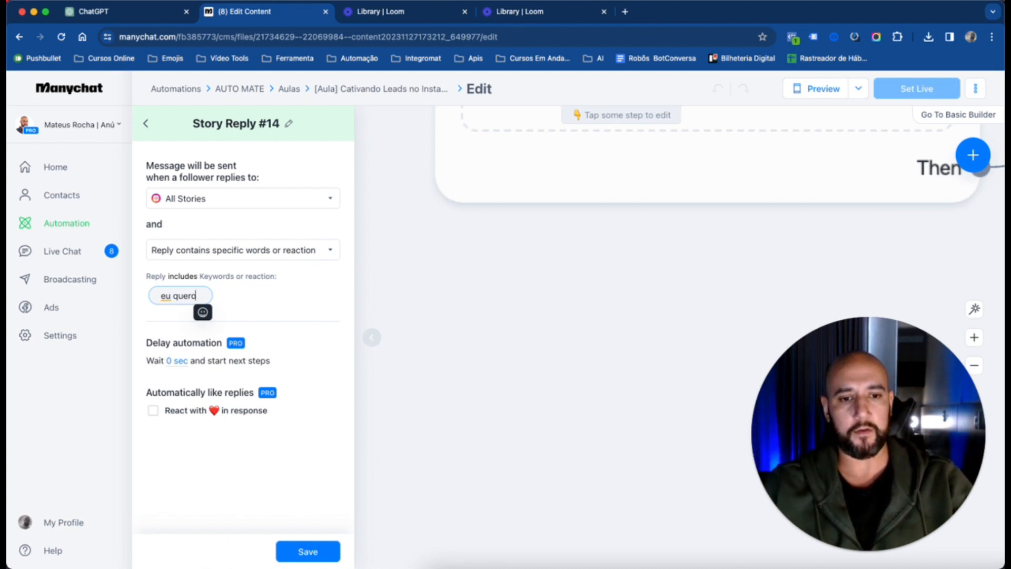
pyautogui.press('super+BackSpace')
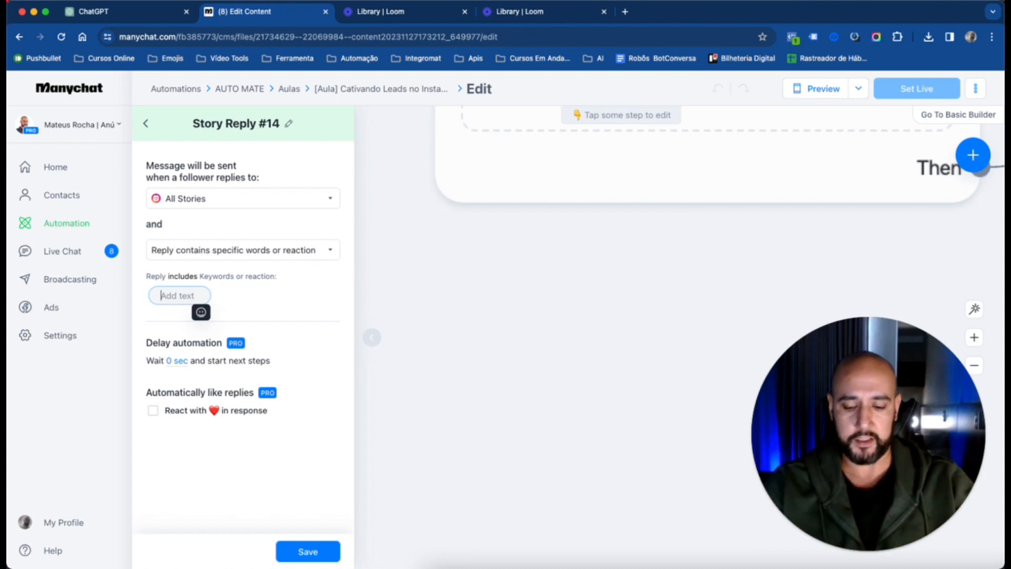
pyautogui.write('eb01')
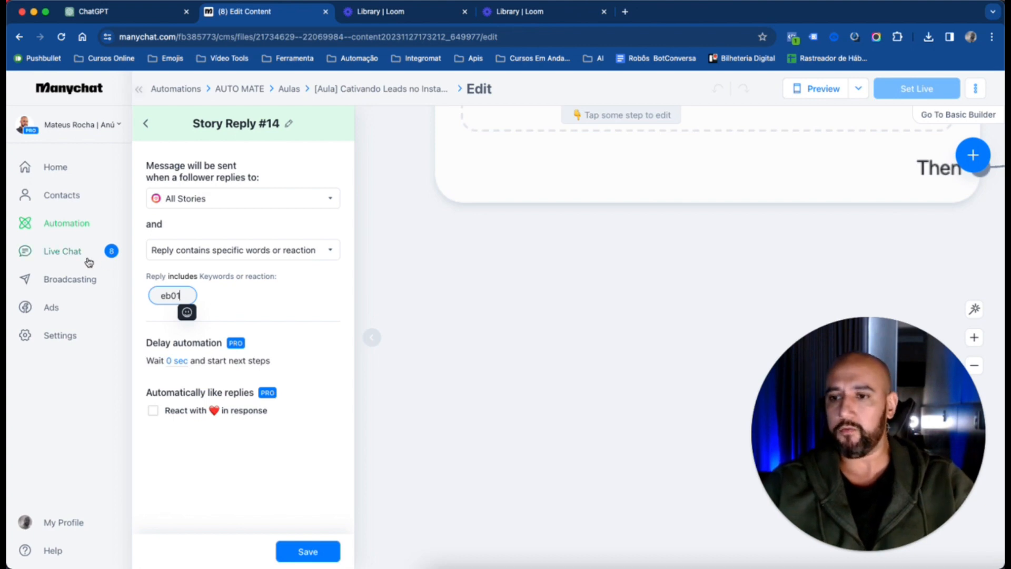
pyautogui.click(237, 320)
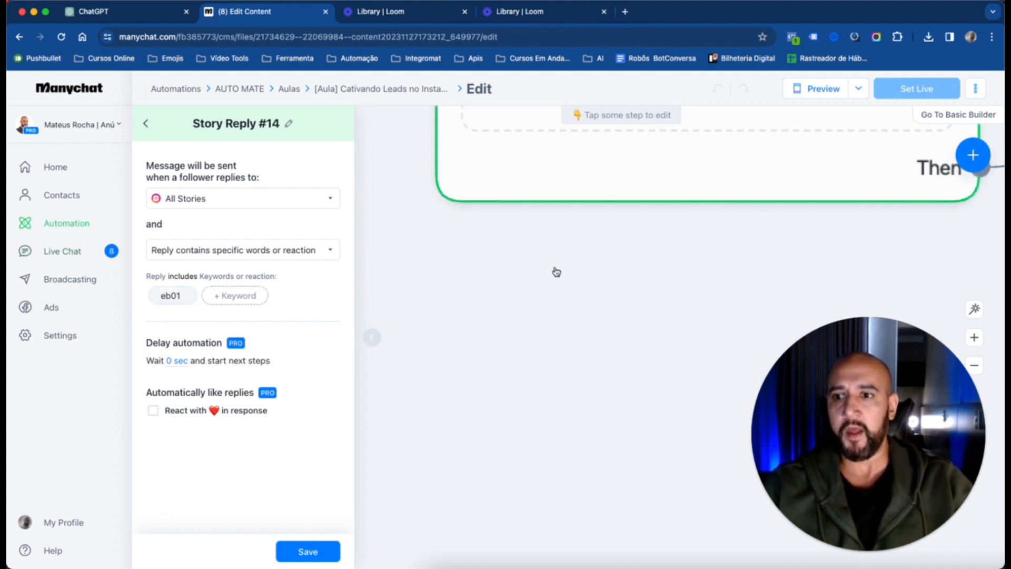
pyautogui.click(315, 554)
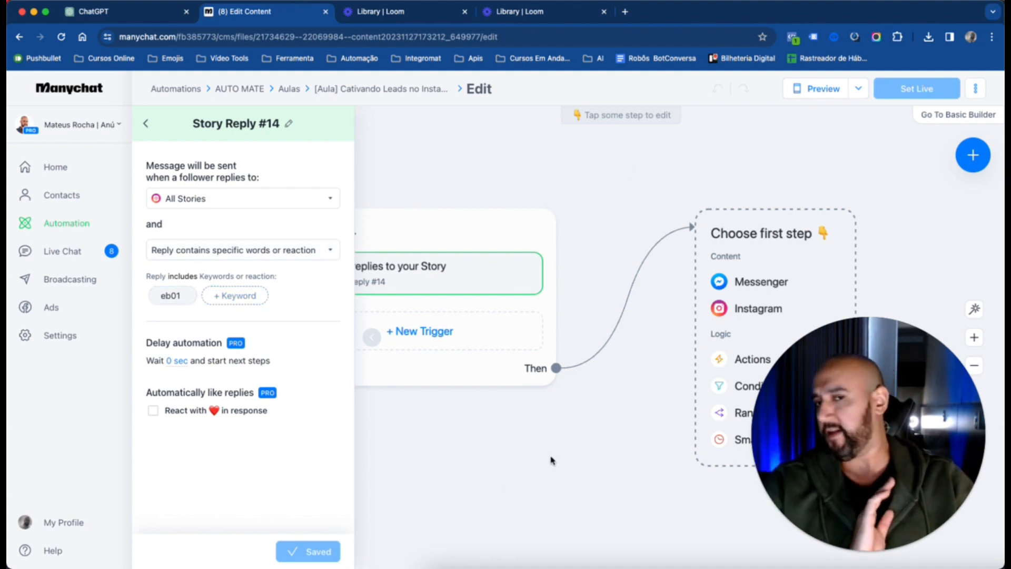
pyautogui.click(597, 176)
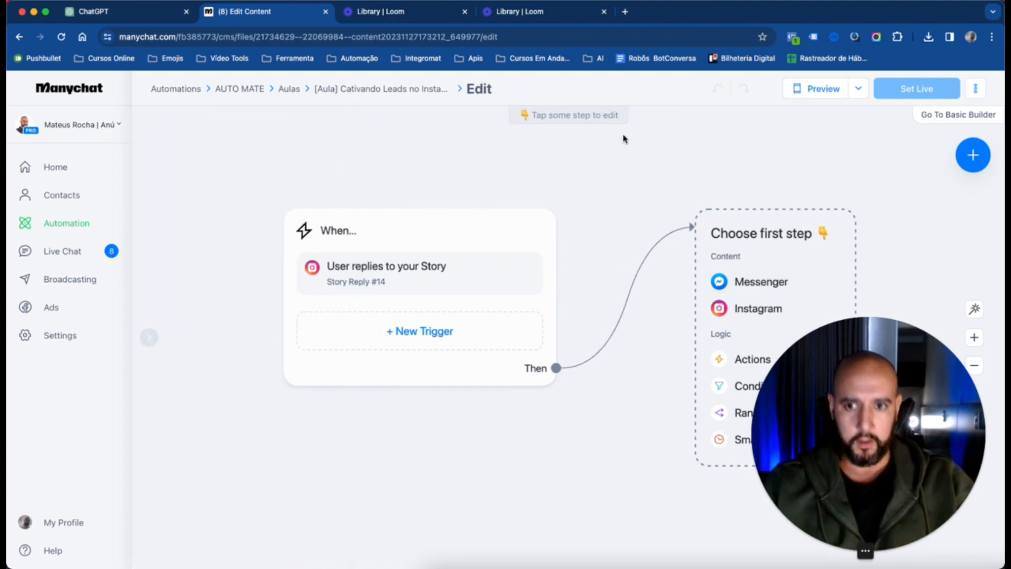
# Add an Instagram message as the first step after the story reply trigger
pyautogui.scroll(-2, 541, 156)
pyautogui.moveTo(932, 163); pyautogui.dragTo(730, 217)
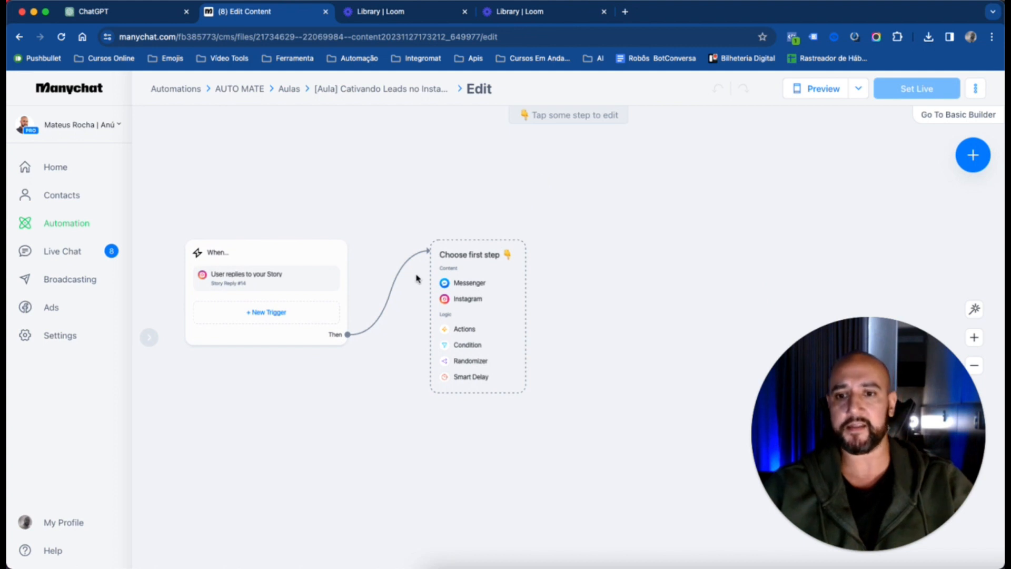
pyautogui.click(462, 303)
# Begin the text of the Instagram message with the greeting "Fala,"
pyautogui.click(272, 210)
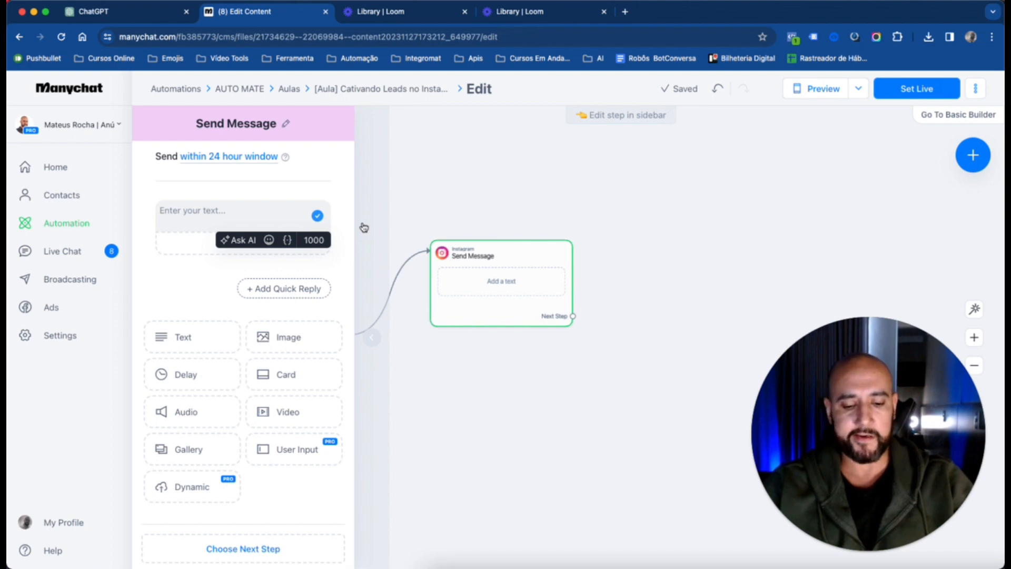
pyautogui.write('fala')
pyautogui.press('BackSpace')
pyautogui.press('BackSpace')
pyautogui.press('BackSpace')
pyautogui.press('BackSpace')
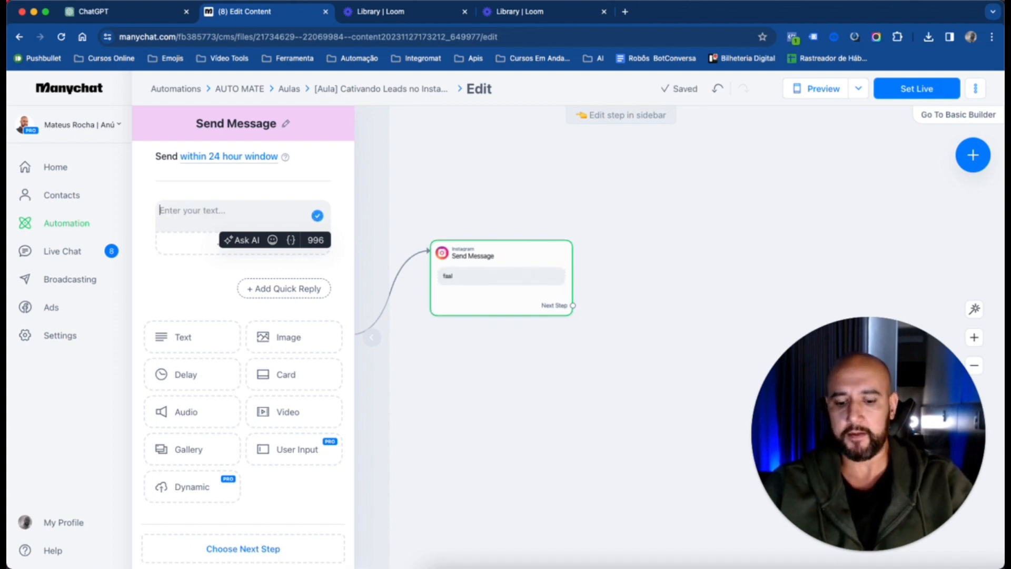
pyautogui.write('Fala,')
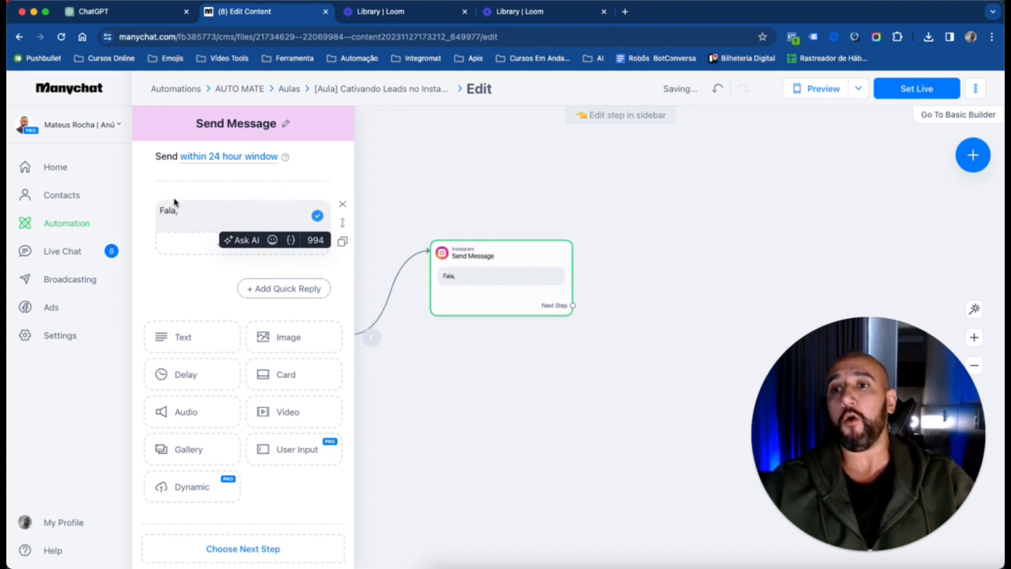
# Insert the First Name system field after the greeting in the message text
pyautogui.click(292, 242)
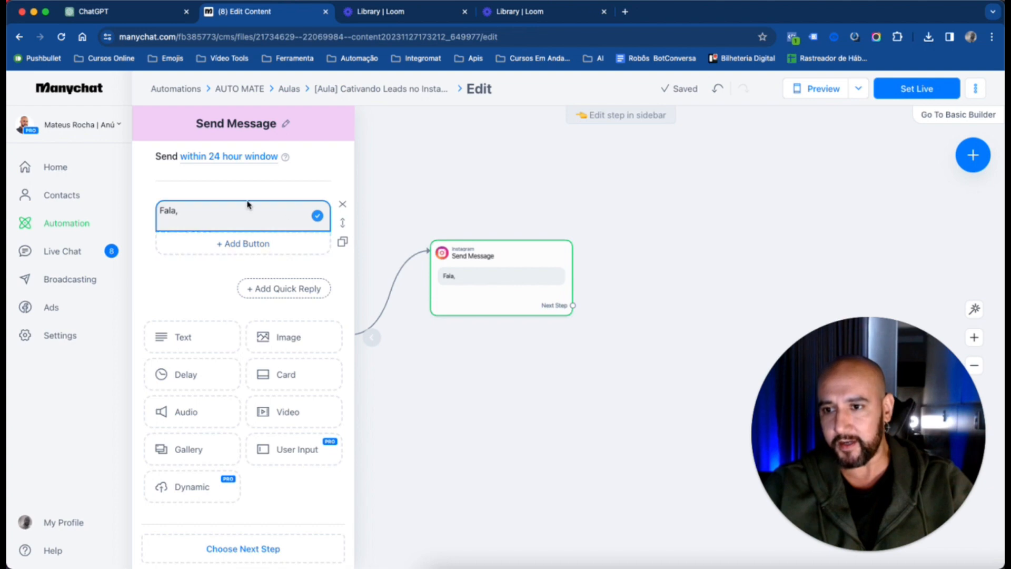
pyautogui.click(232, 207)
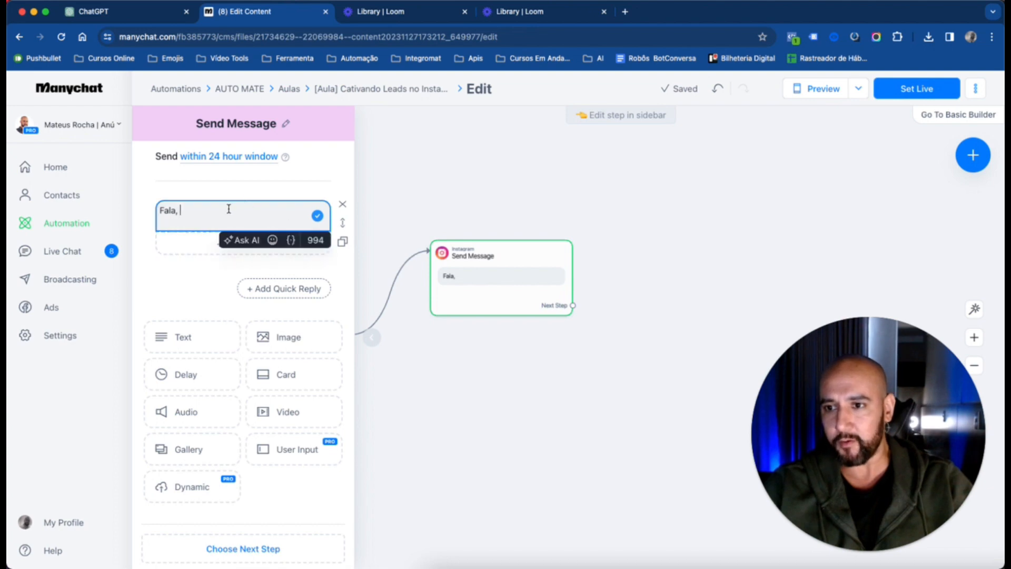
pyautogui.click(291, 242)
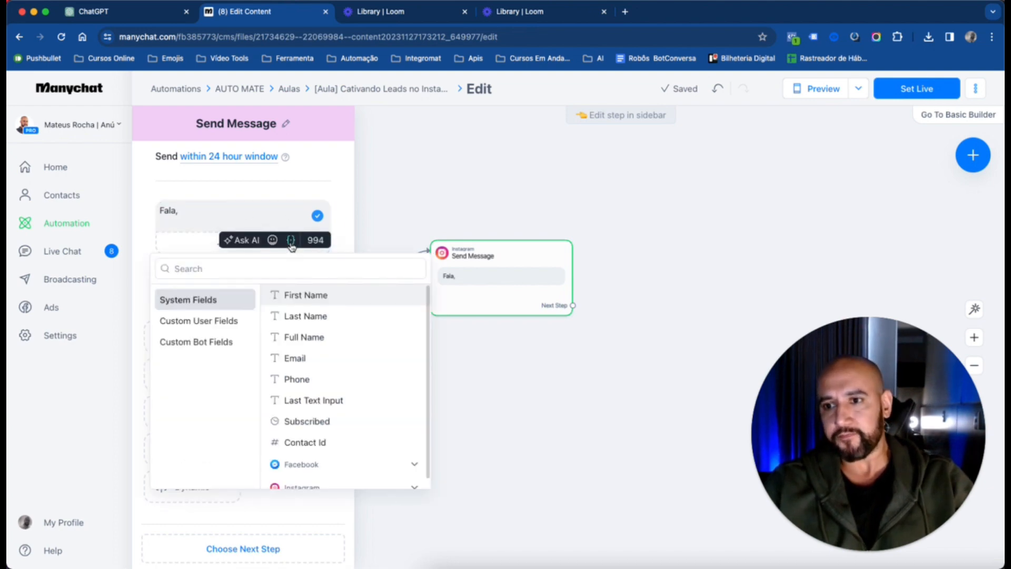
pyautogui.click(242, 272)
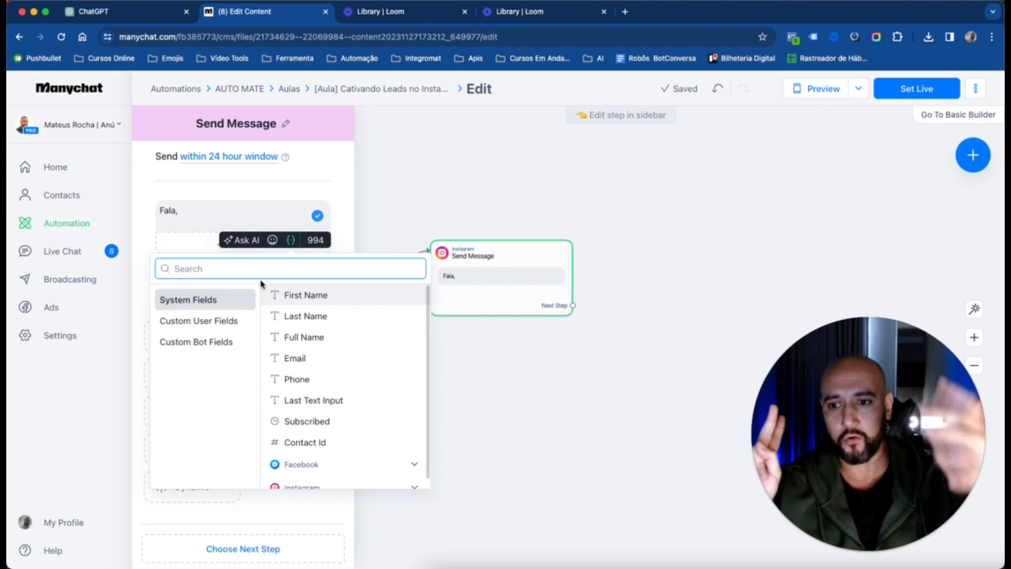
pyautogui.click(208, 323)
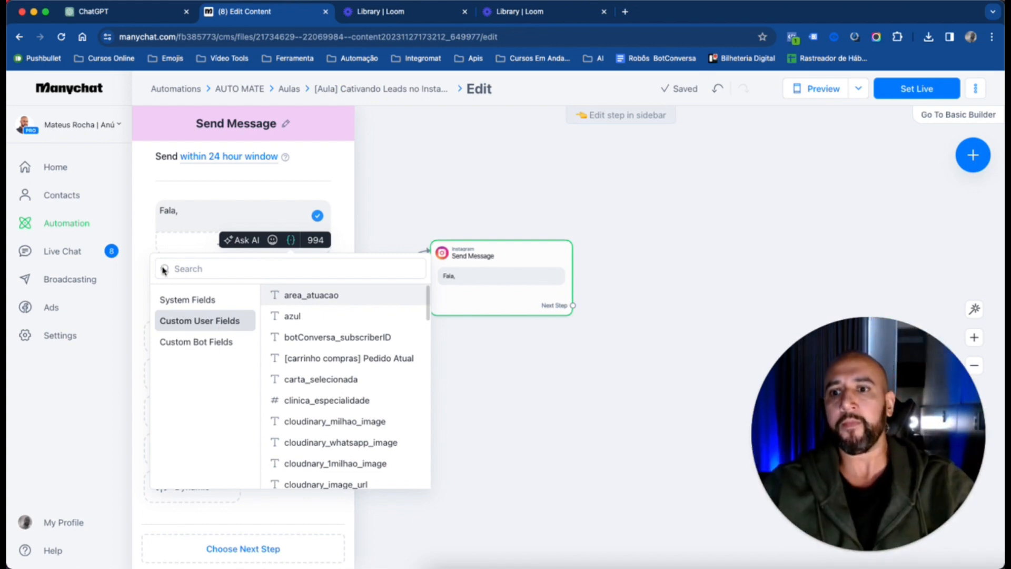
pyautogui.click(209, 303)
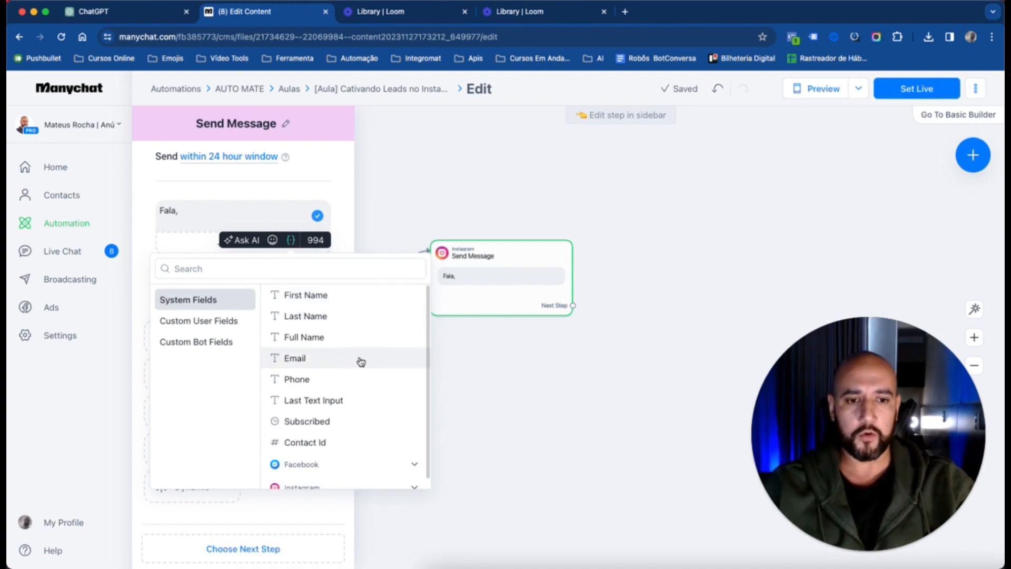
pyautogui.scroll(-1, 380, 393)
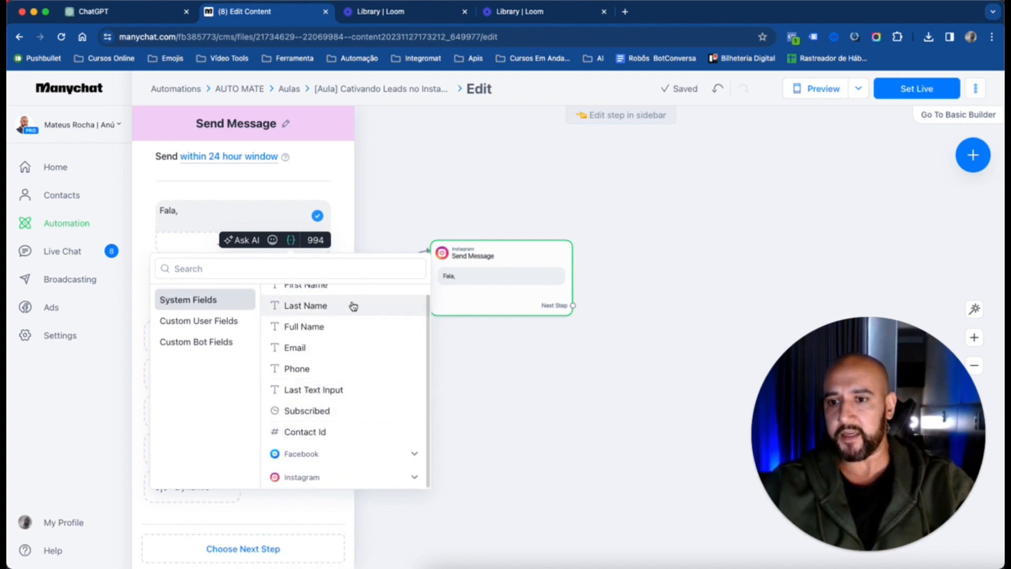
pyautogui.scroll(1, 375, 298)
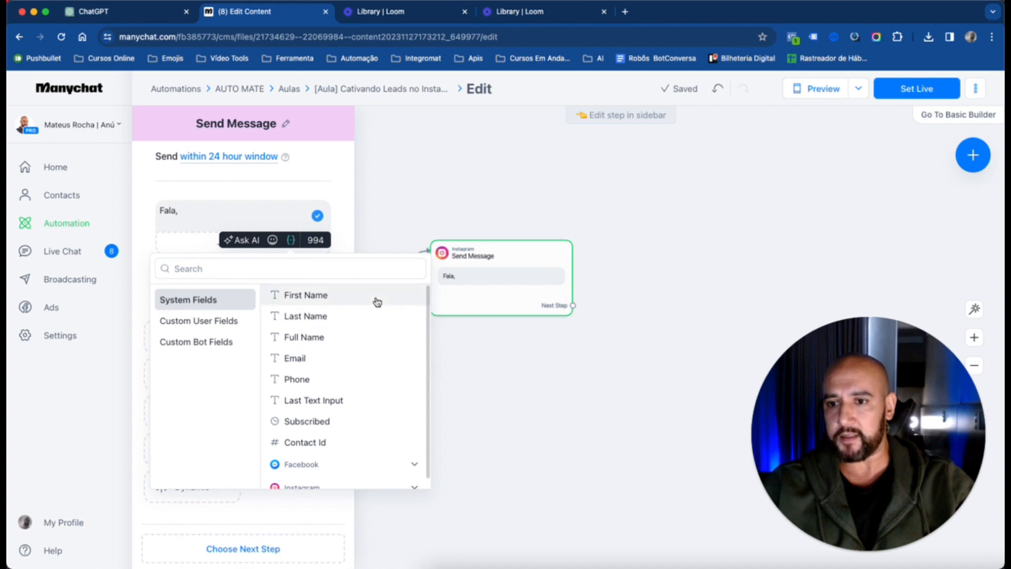
pyautogui.click(331, 303)
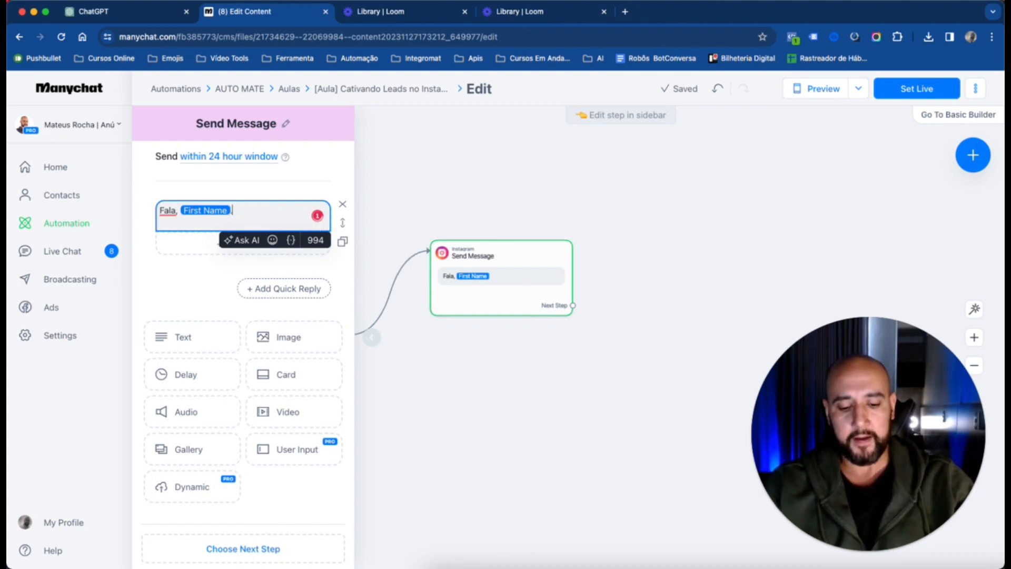
# End the greeting with a period and add the line "Que bom que você se interessou pelo 2-book" to the message text
pyautogui.write('.')
pyautogui.press('Return')
pyautogui.write('Que bom ')
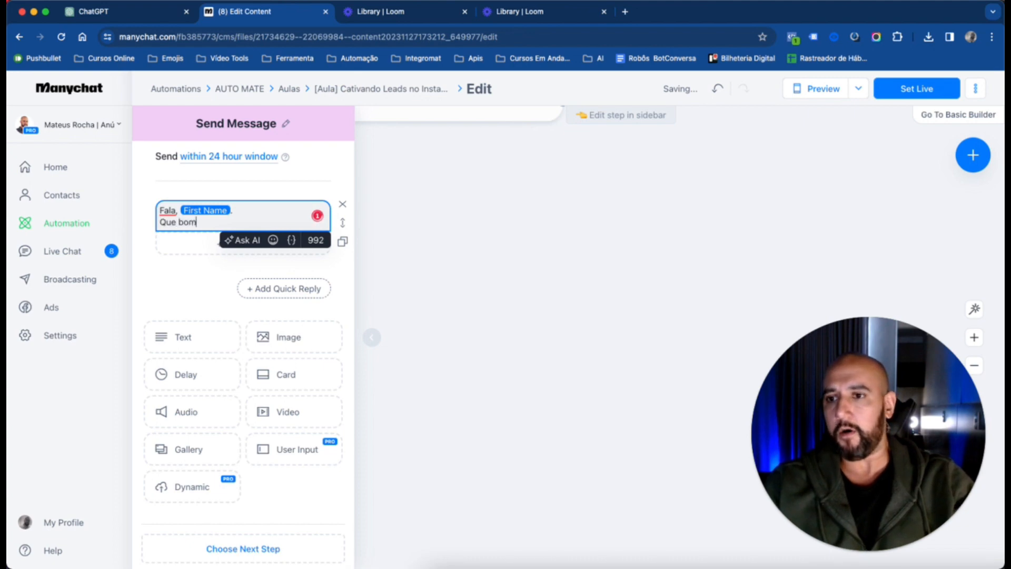
pyautogui.write('que você se ')
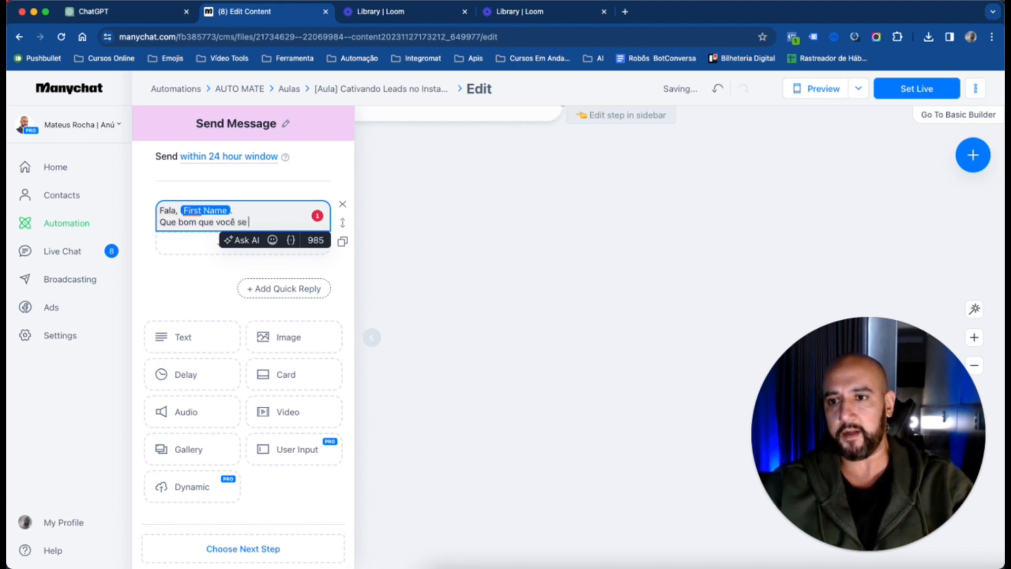
pyautogui.write('interessou p')
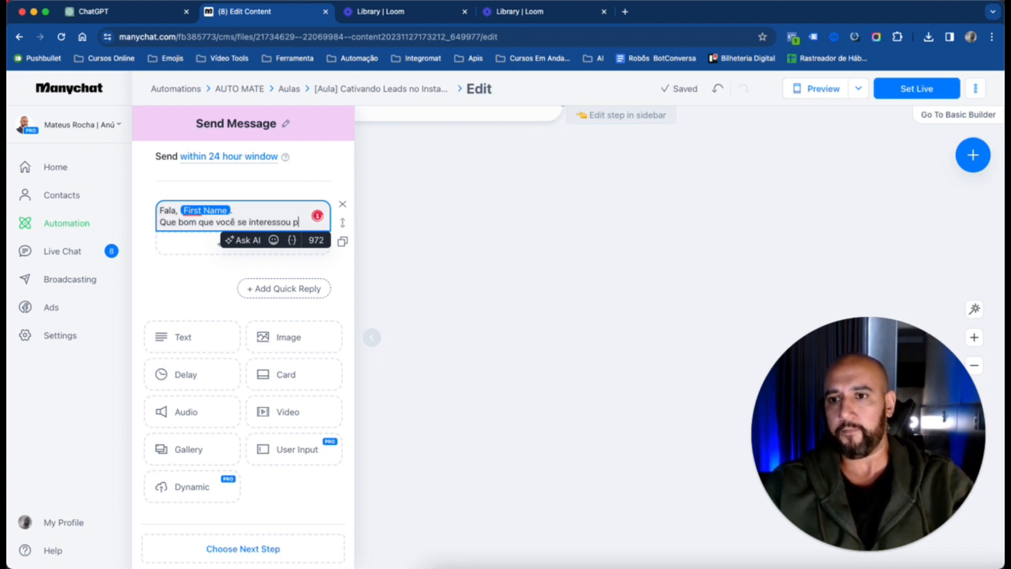
pyautogui.write('elo 2-book')
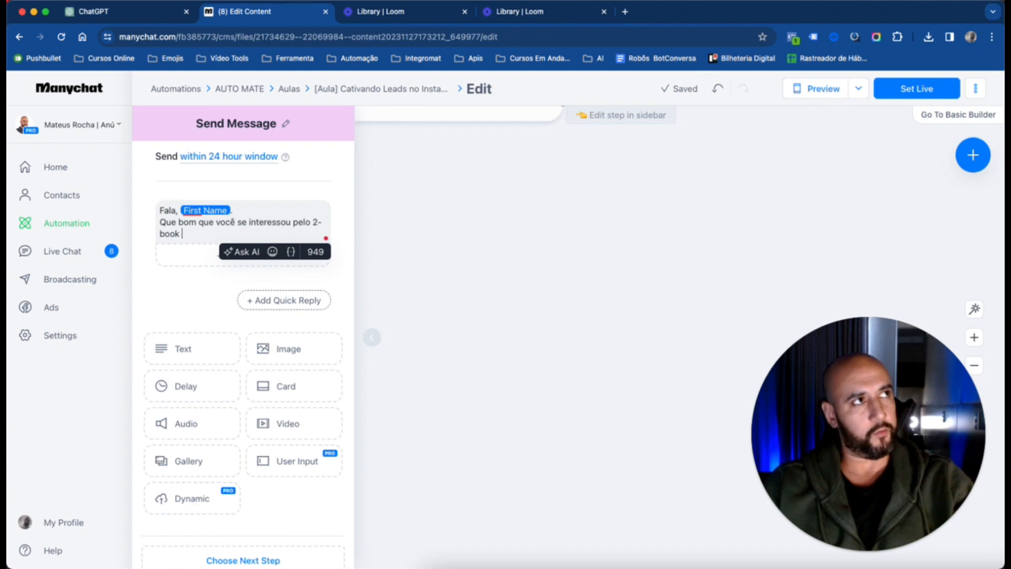
# Open Canva in a new browser tab and open the recent design "[E-BOOK] Introdução ao Make" to check the e-book's title
pyautogui.click(395, 38)
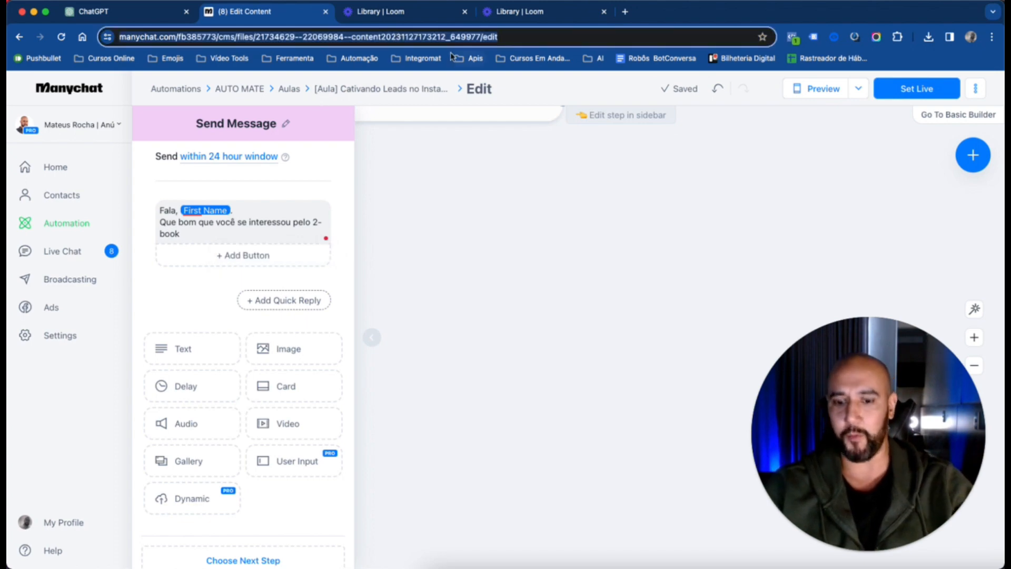
pyautogui.press('super+t')
pyautogui.write('MAKE')
pyautogui.press('BackSpace')
pyautogui.press('BackSpace')
pyautogui.press('BackSpace')
pyautogui.press('BackSpace')
pyautogui.press('BackSpace')
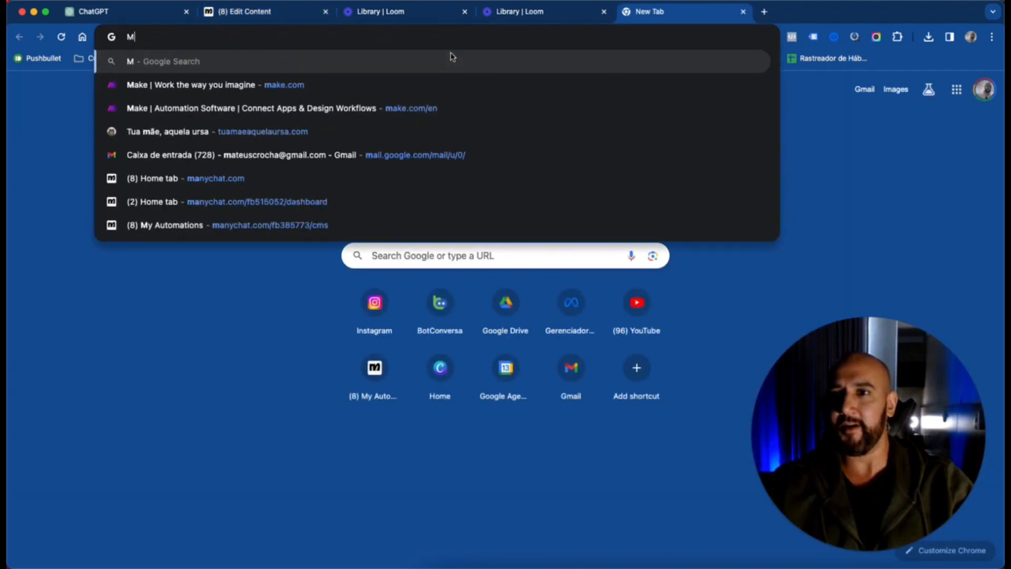
pyautogui.write('canva')
pyautogui.press('Return')
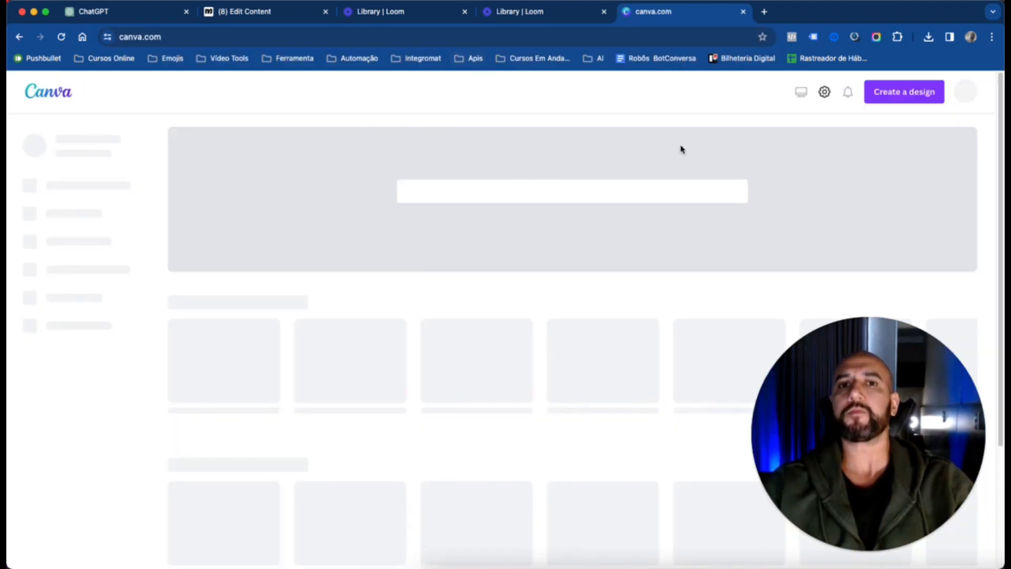
pyautogui.scroll(-10, 790, 225)
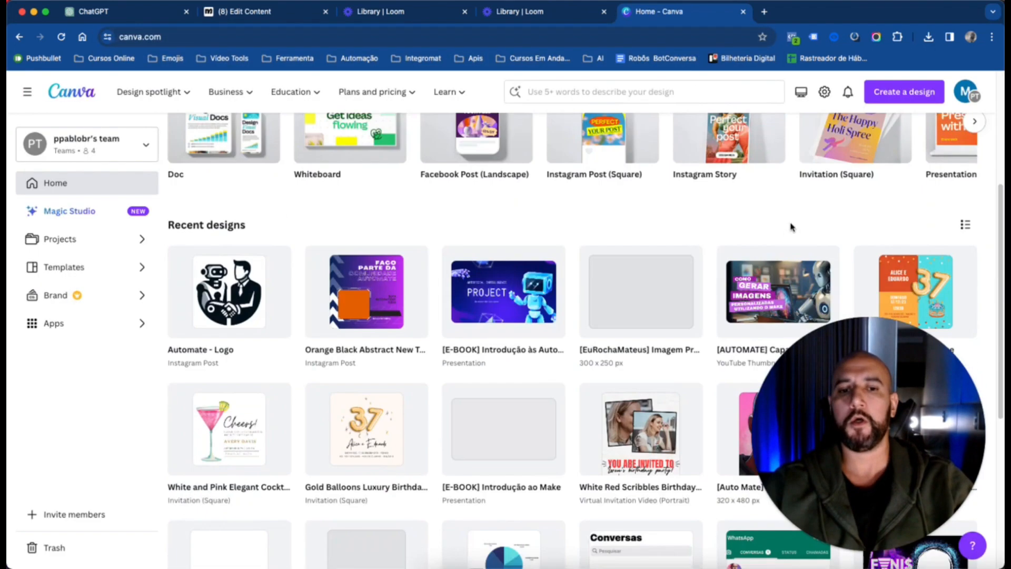
pyautogui.click(510, 196)
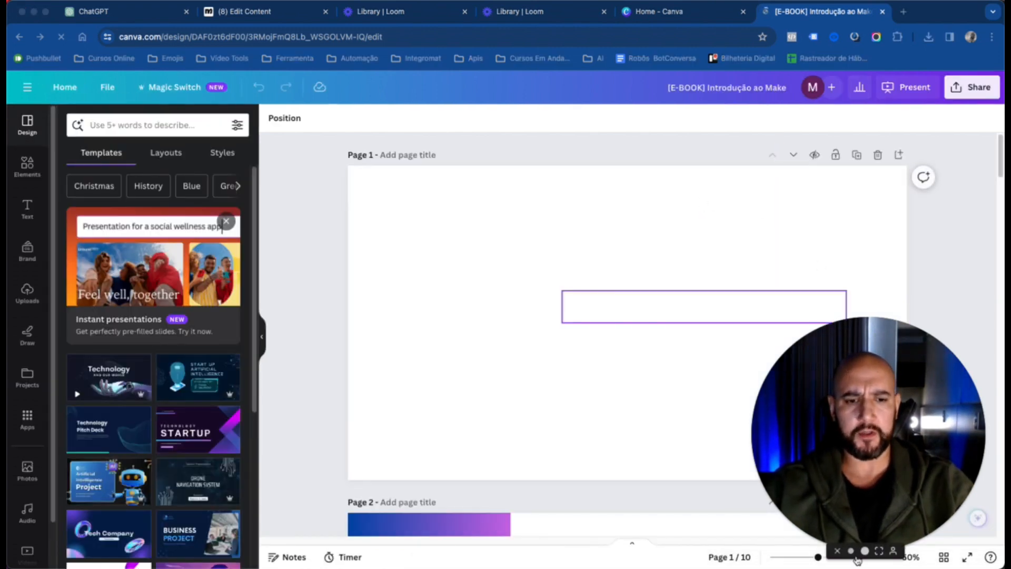
pyautogui.click(852, 551)
pyautogui.moveTo(812, 499); pyautogui.dragTo(928, 480)
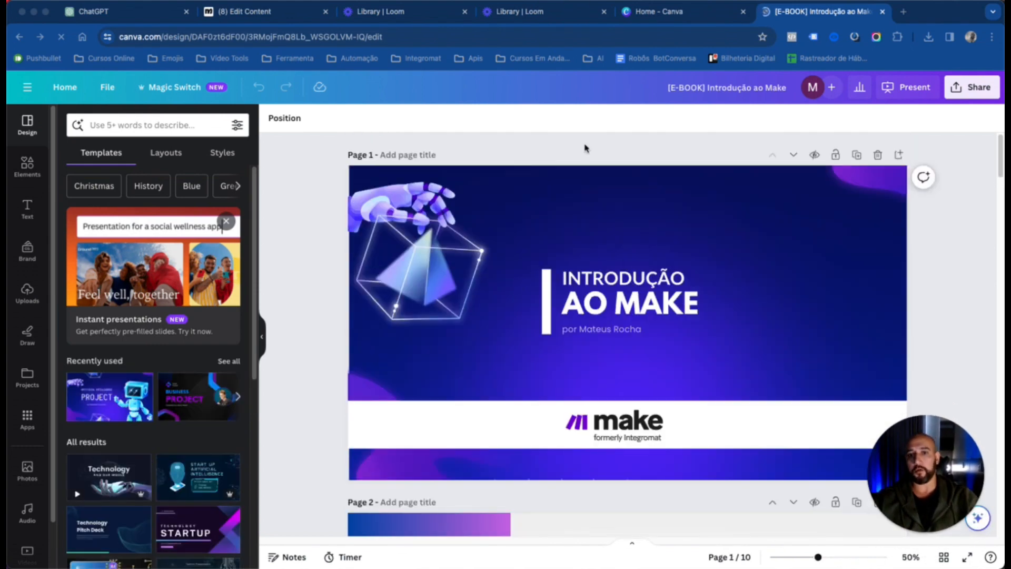
# Return to the Manychat automation and correct "2-book" to "e-book" in the Instagram message text
pyautogui.click(679, 12)
pyautogui.click(568, 12)
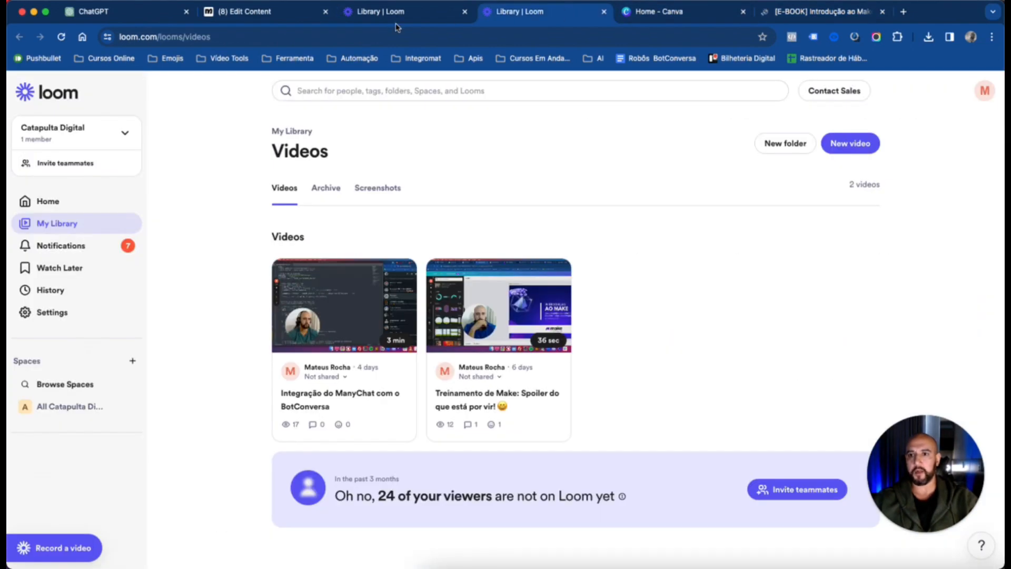
pyautogui.click(345, 15)
pyautogui.click(283, 15)
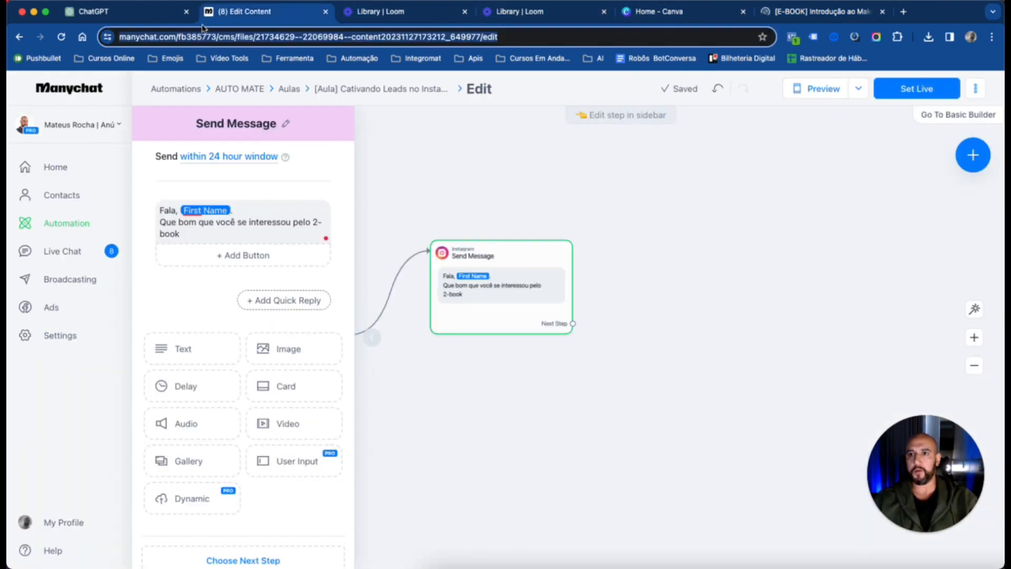
pyautogui.click(247, 233)
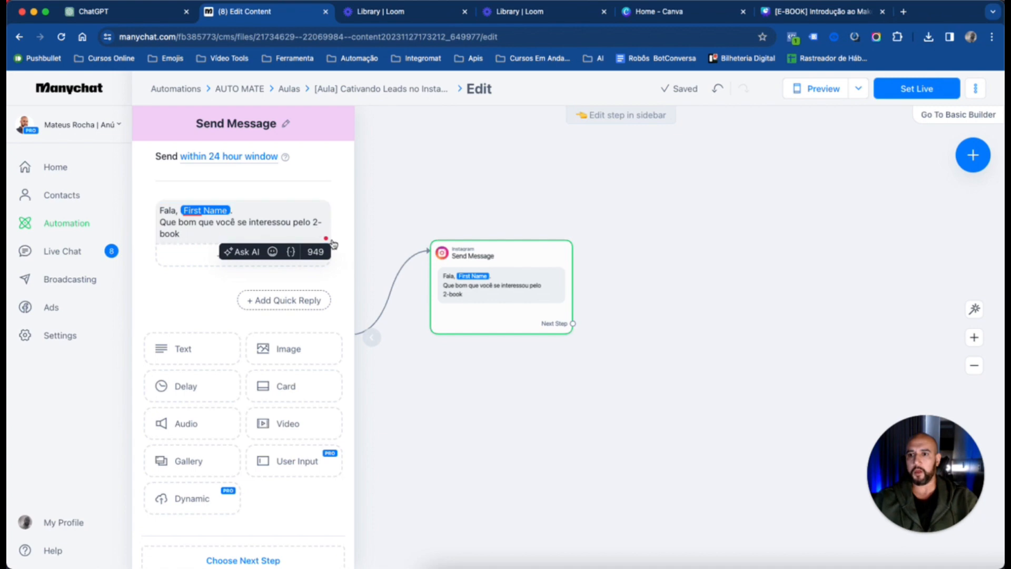
pyautogui.click(318, 230)
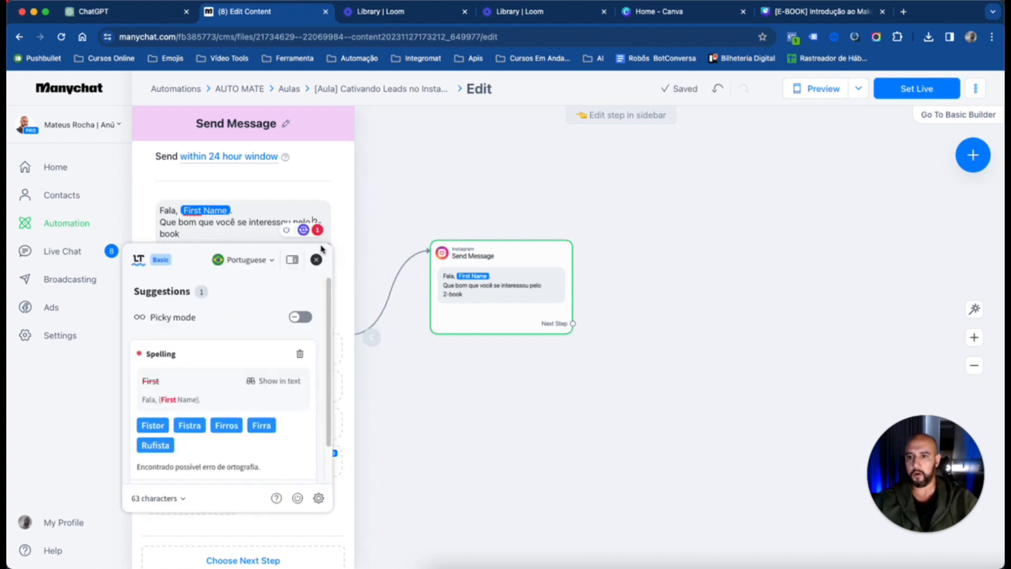
pyautogui.press('BackSpace')
pyautogui.press('BackSpace')
pyautogui.press('BackSpace')
pyautogui.press('BackSpace')
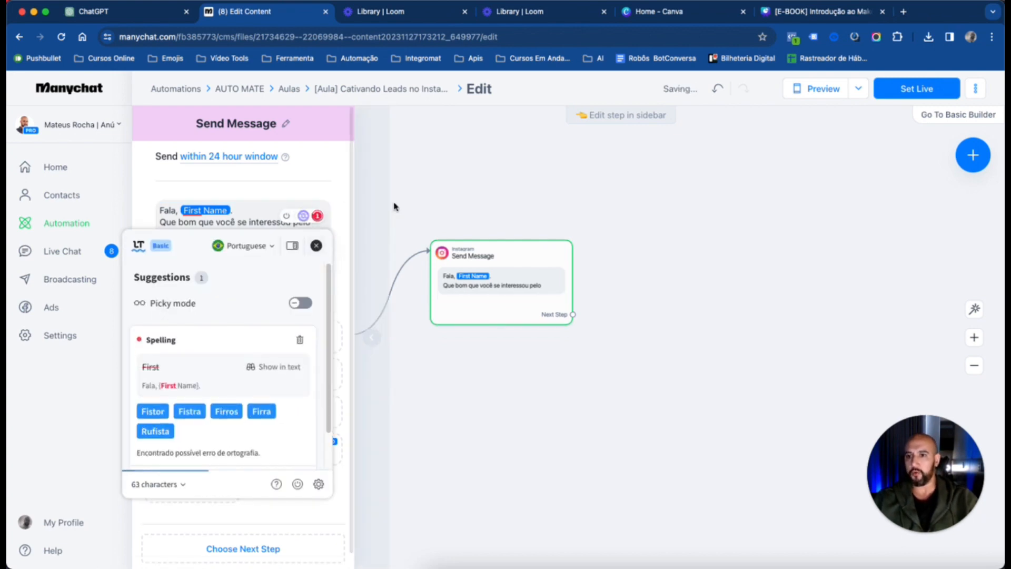
pyautogui.write('e-book')
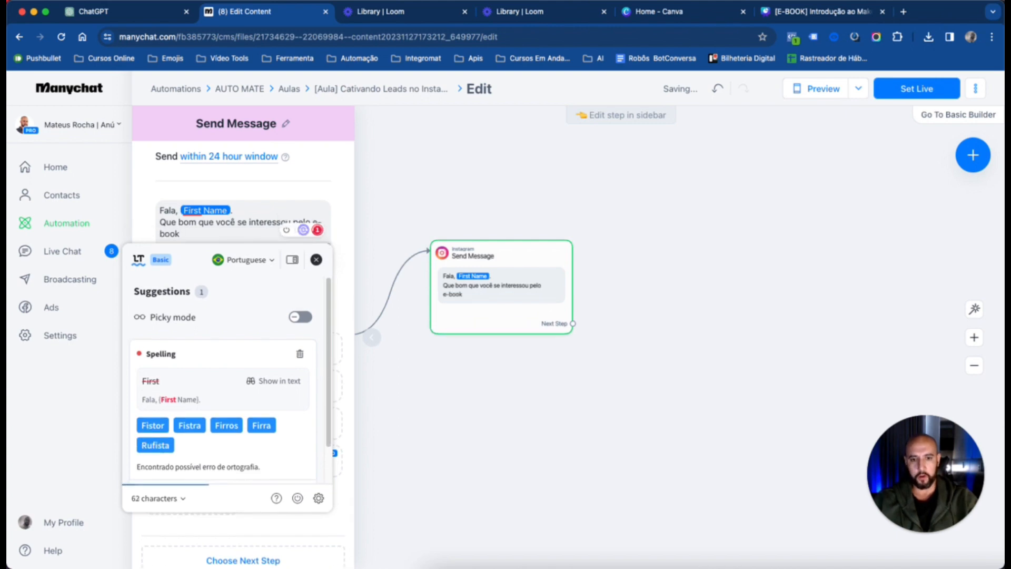
pyautogui.write(' INTRODU')
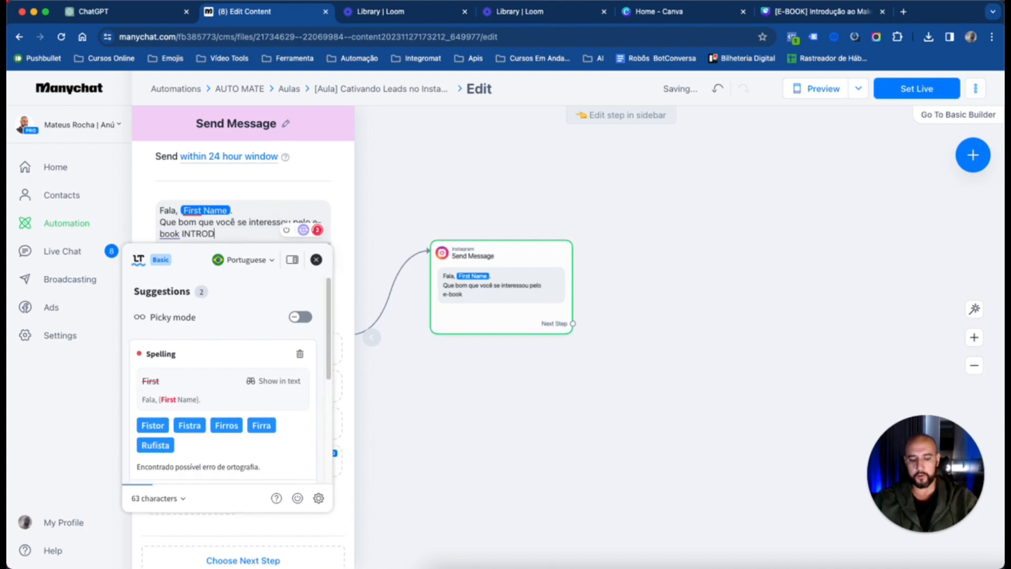
# Append the title "INTRODUÇÃO AO MAKE." after "e-book" in the message text, leaving no blank lines at the end
pyautogui.press('BackSpace')
pyautogui.press('BackSpace')
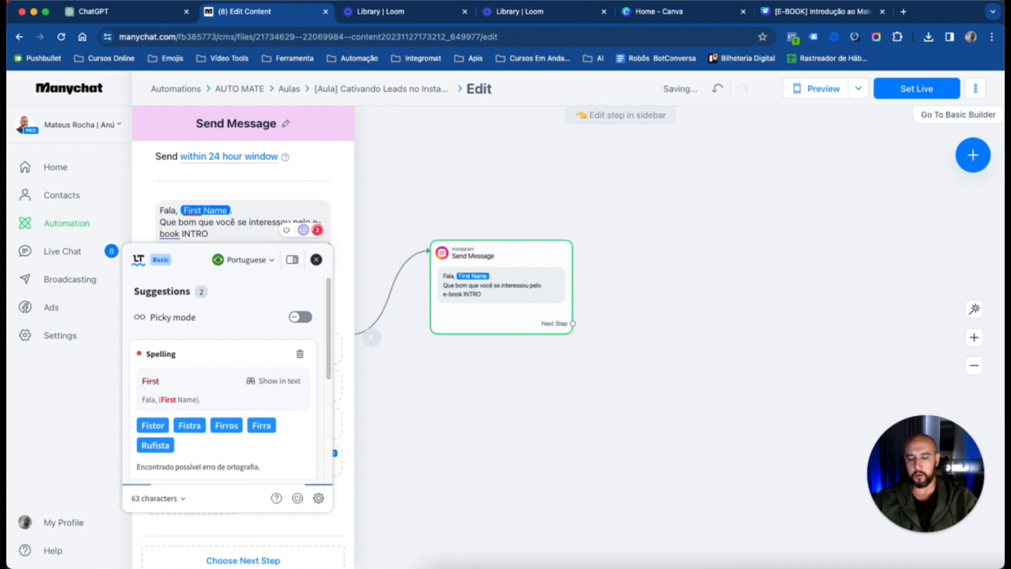
pyautogui.write('DUÇ')
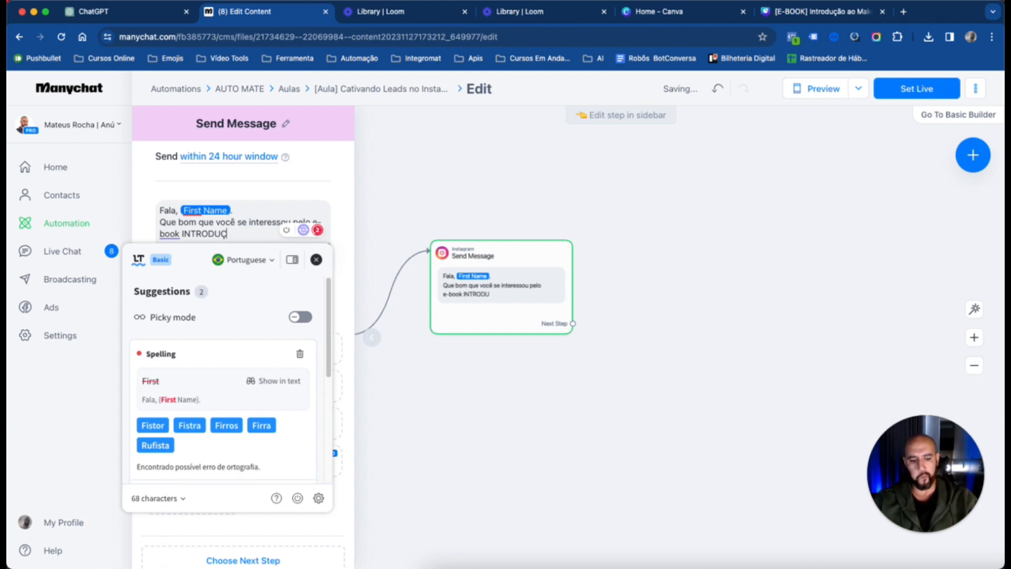
pyautogui.write('ÃO AO MAKE.')
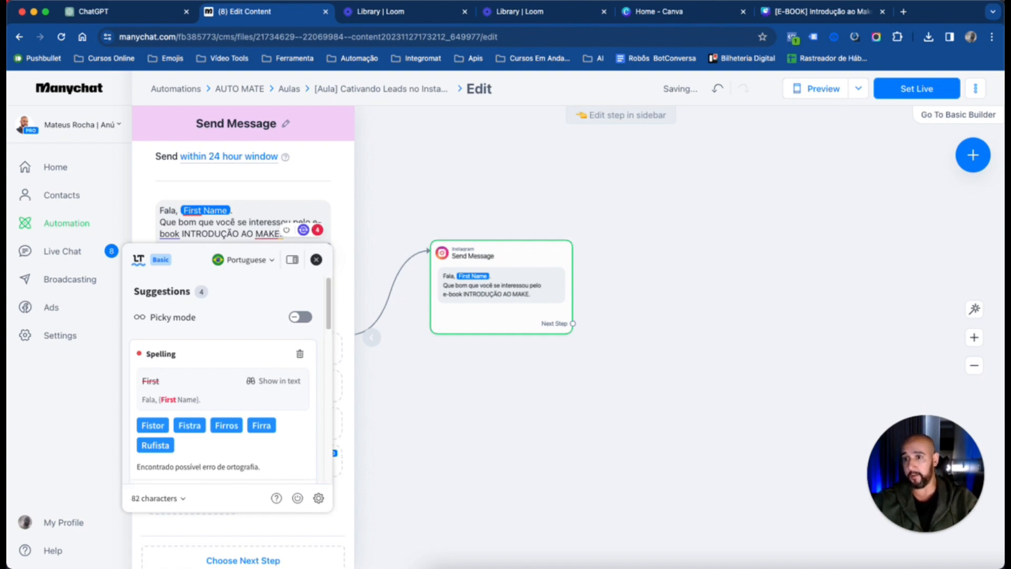
pyautogui.press('Return')
pyautogui.press('Return')
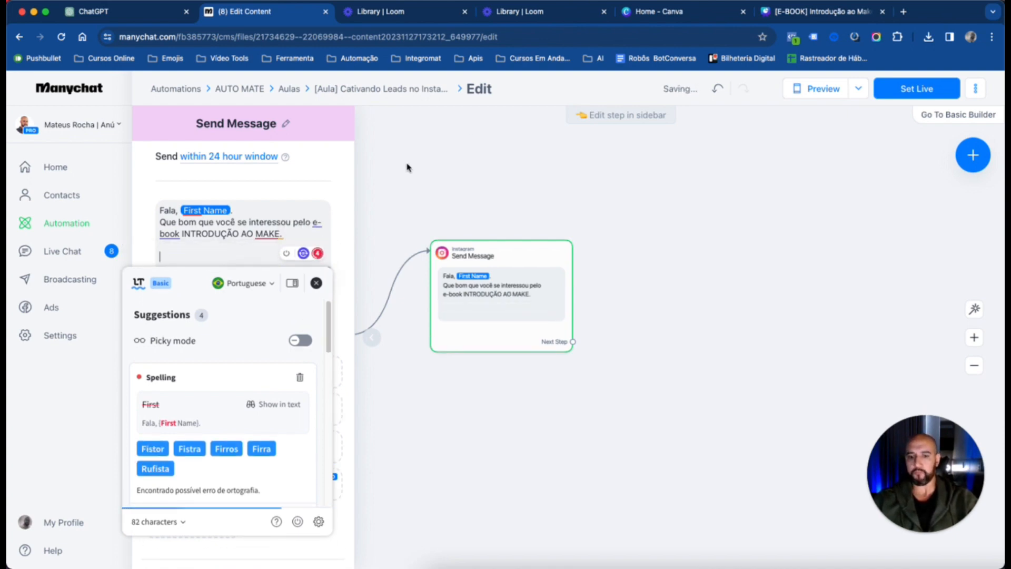
pyautogui.press('BackSpace')
pyautogui.press('BackSpace')
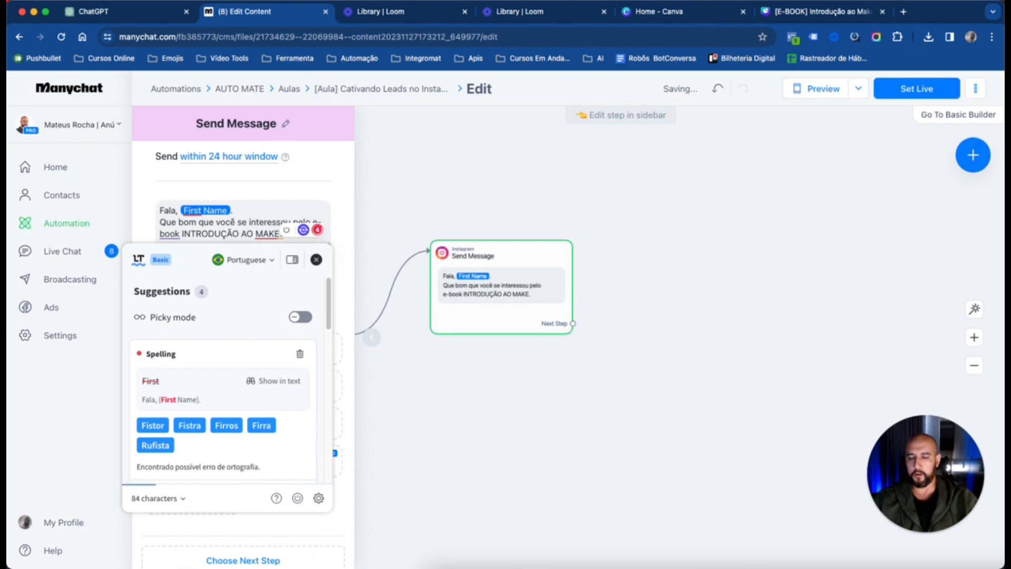
# Add a second Instagram message block to the flow, placed beside the first message
pyautogui.click(464, 192)
pyautogui.scroll(1, 440, 273)
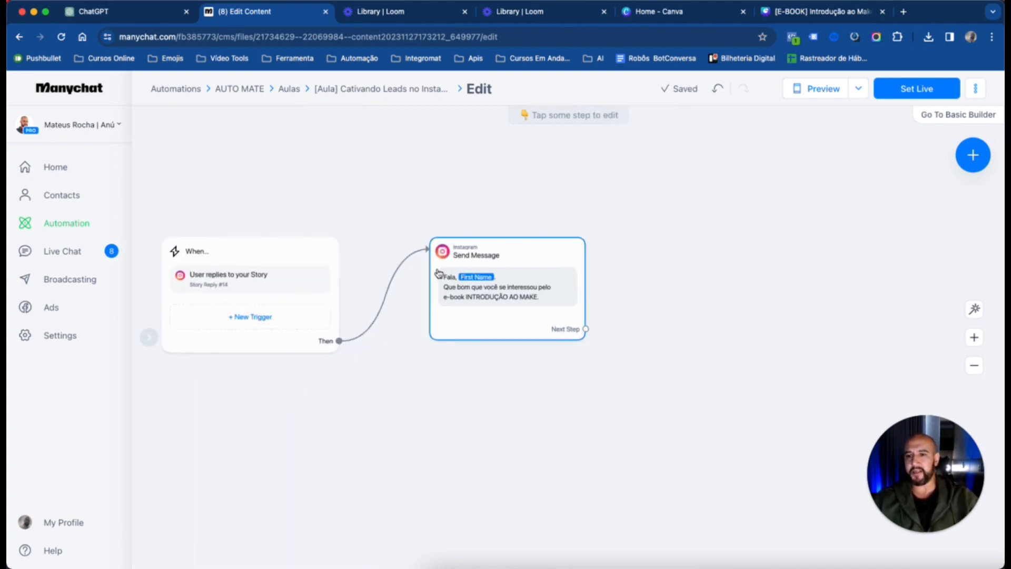
pyautogui.moveTo(415, 189); pyautogui.dragTo(480, 197)
pyautogui.moveTo(689, 177); pyautogui.dragTo(560, 221)
pyautogui.moveTo(676, 291); pyautogui.dragTo(687, 269)
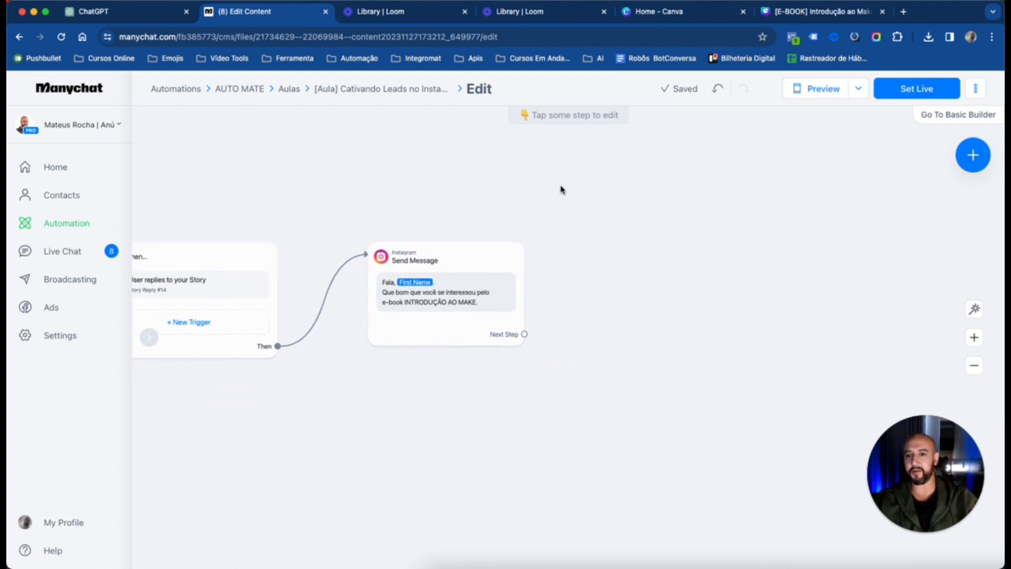
pyautogui.moveTo(623, 260); pyautogui.dragTo(534, 270)
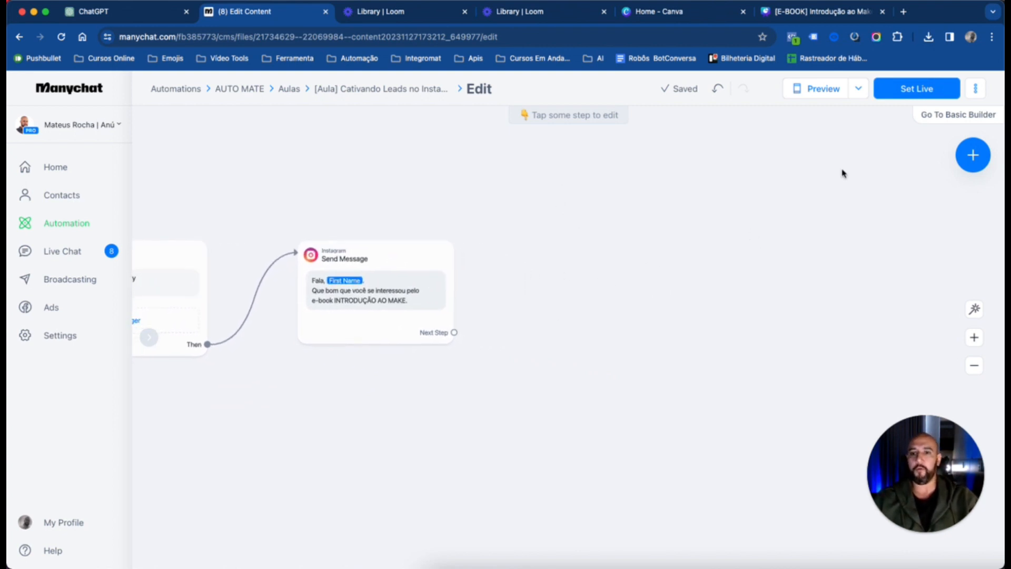
pyautogui.click(973, 154)
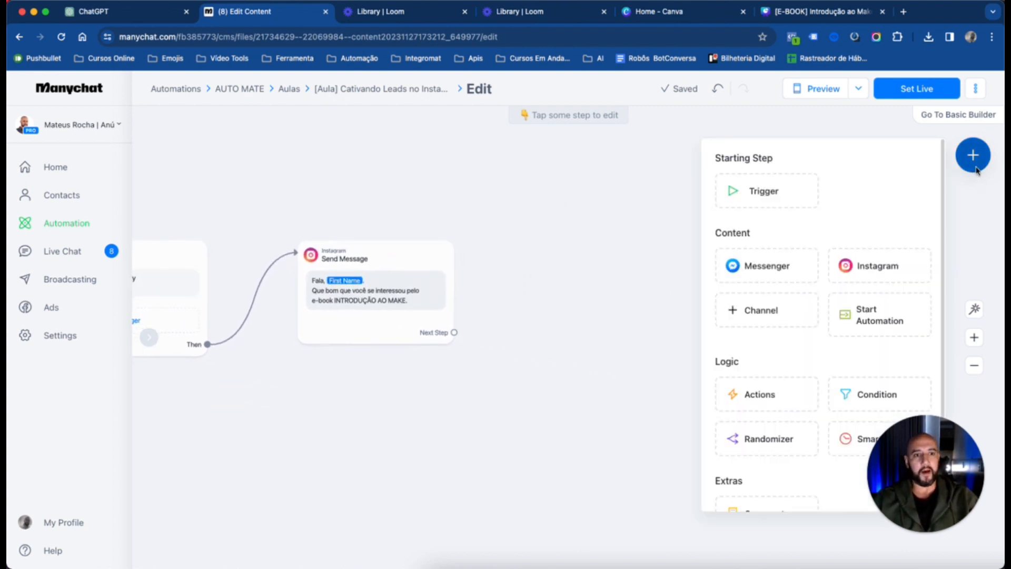
pyautogui.click(890, 267)
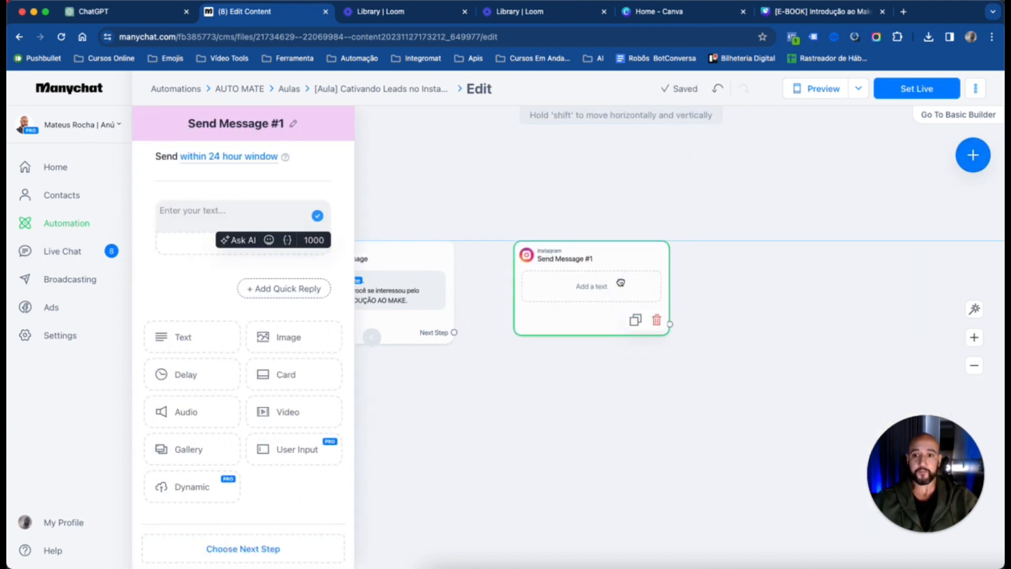
pyautogui.click(632, 285)
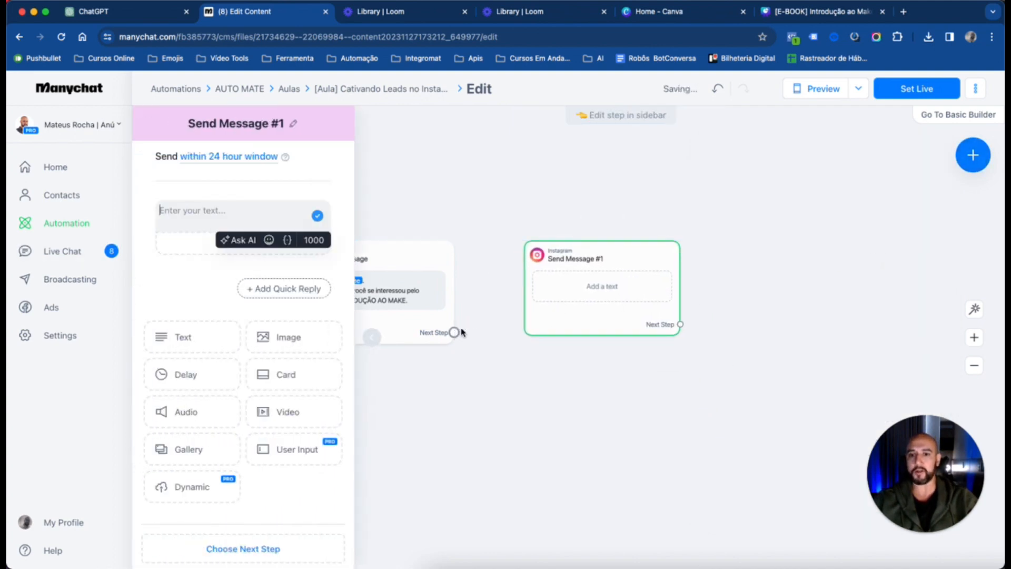
# Connect the first message's next step to the new, empty Instagram message block
pyautogui.moveTo(454, 332); pyautogui.dragTo(578, 267)
pyautogui.doubleClick(681, 179)
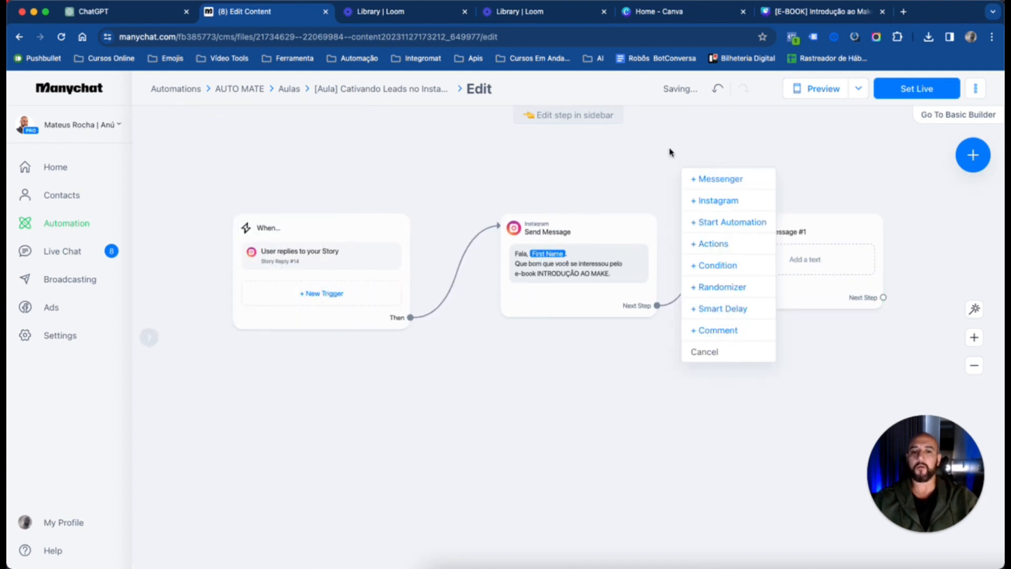
pyautogui.click(671, 151)
pyautogui.moveTo(843, 161); pyautogui.dragTo(753, 232)
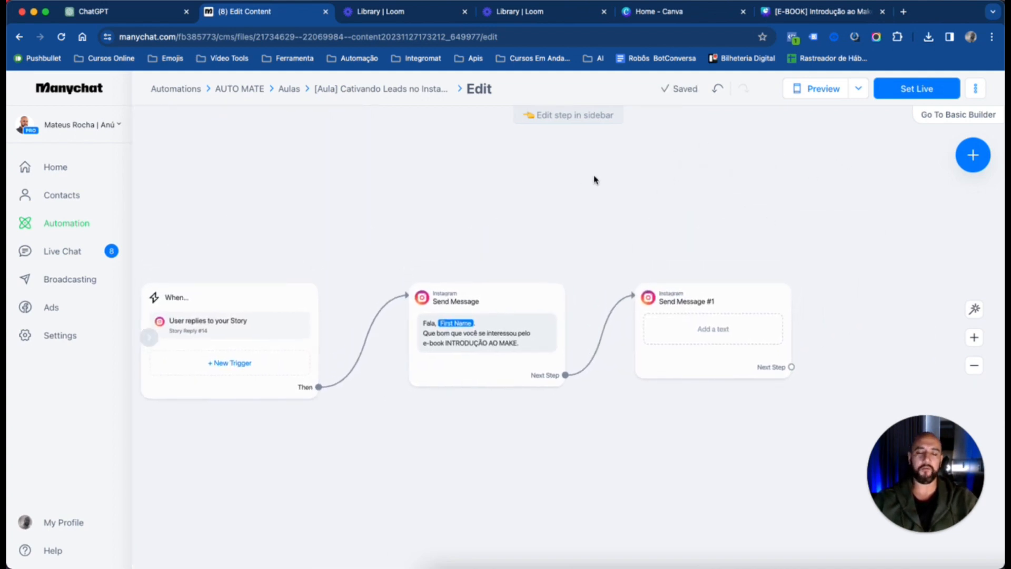
# Add a 3-second delay below the text in the first Instagram message
pyautogui.scroll(-1, 613, 181)
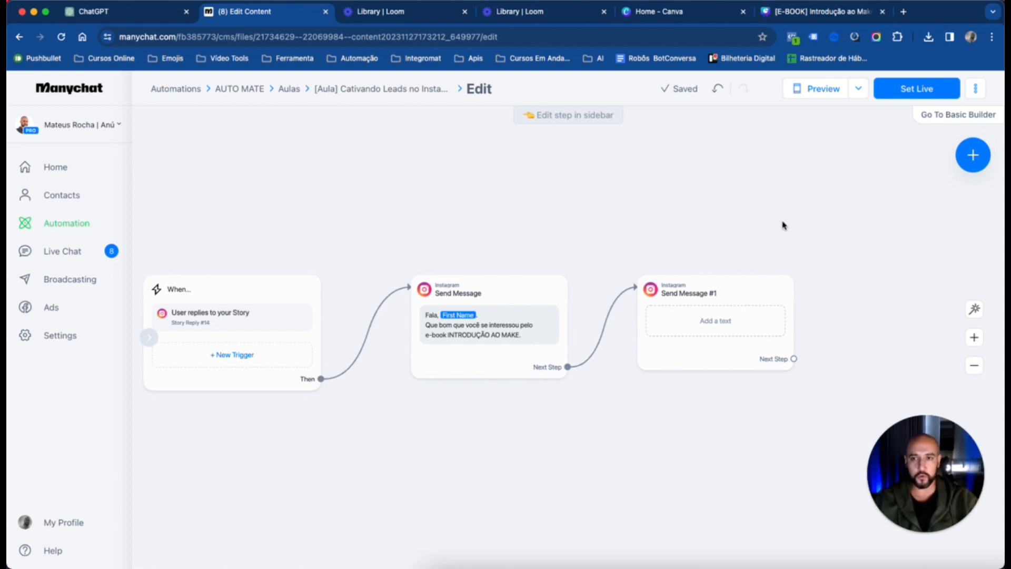
pyautogui.click(506, 352)
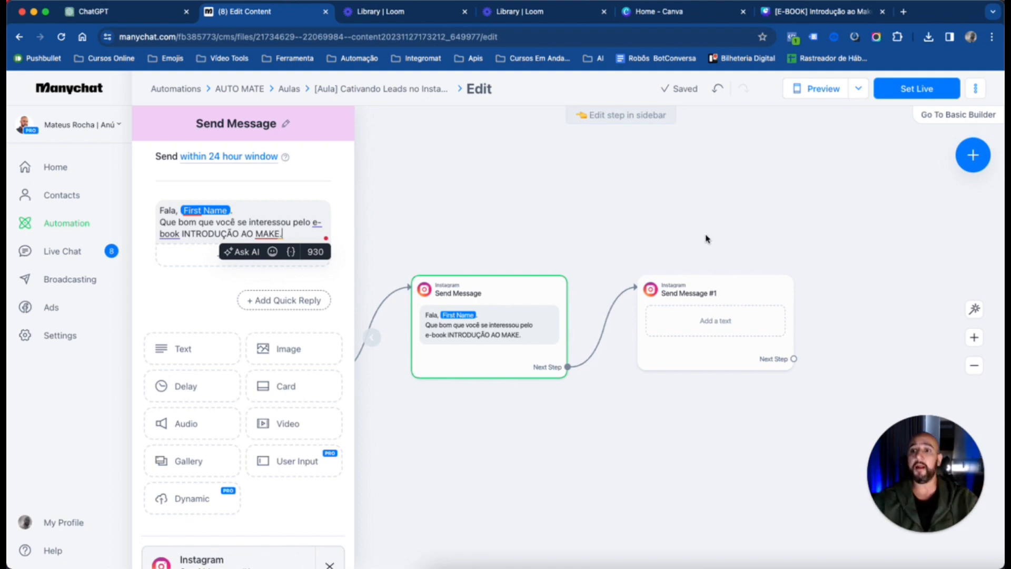
pyautogui.click(200, 385)
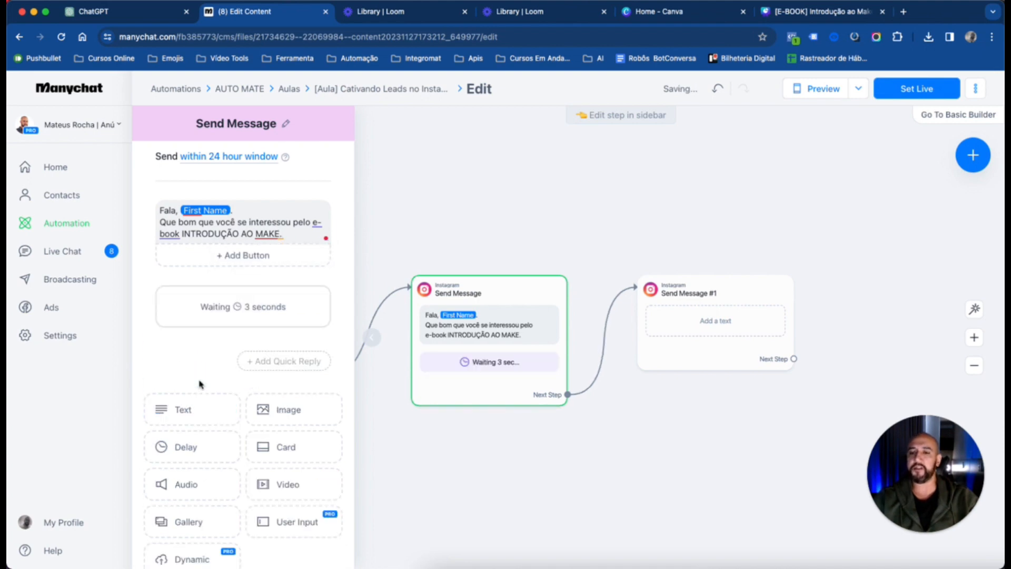
pyautogui.scroll(5, 513, 377)
pyautogui.scroll(3, 746, 331)
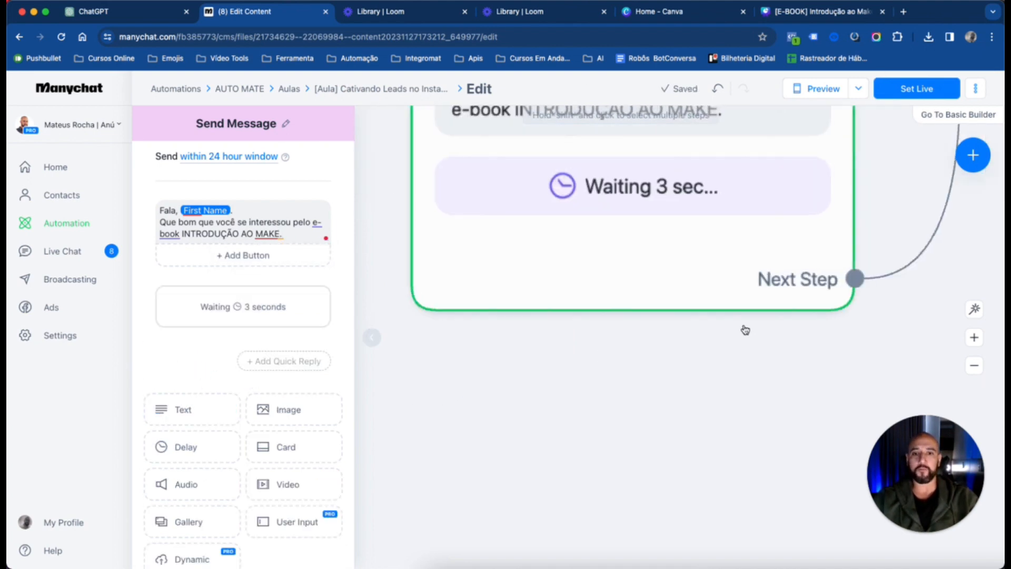
pyautogui.scroll(-5, 746, 331)
pyautogui.scroll(4, 792, 345)
pyautogui.hscroll(2, 707, 181)
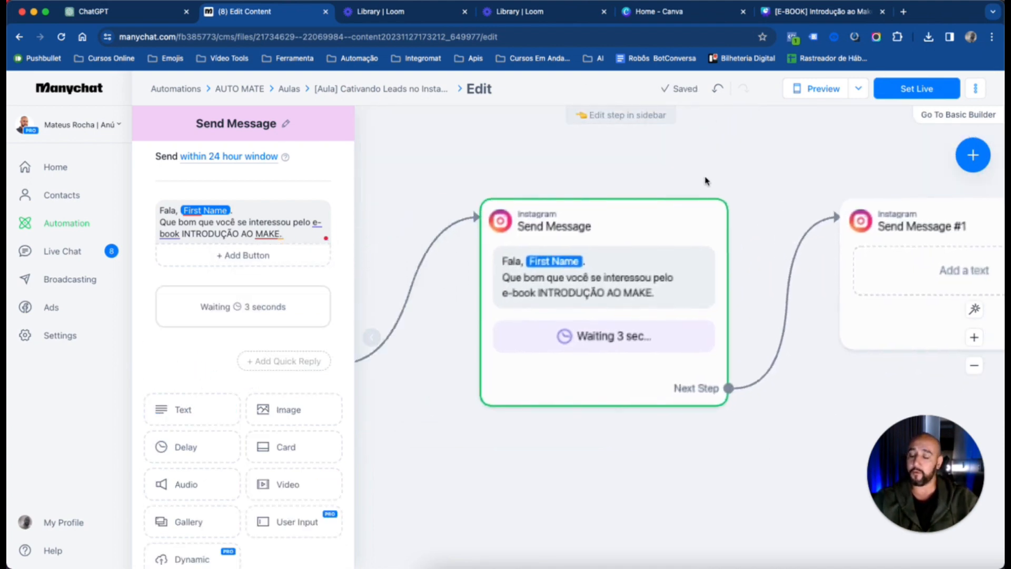
pyautogui.hscroll(-2, 681, 174)
pyautogui.hscroll(1, 680, 176)
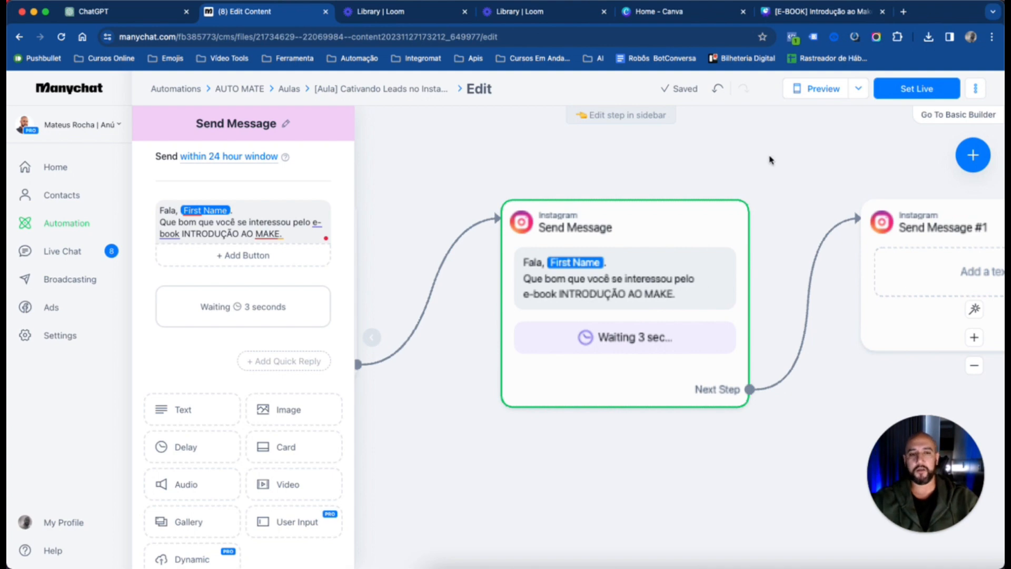
pyautogui.moveTo(801, 157); pyautogui.dragTo(752, 164)
pyautogui.scroll(-2, 752, 165)
pyautogui.scroll(3, 752, 165)
pyautogui.hscroll(2, 752, 165)
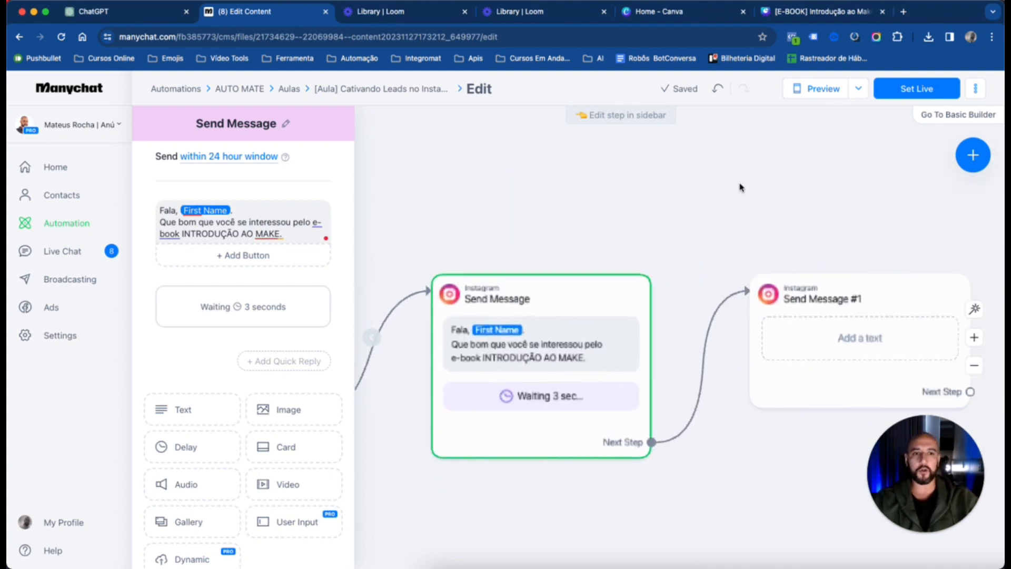
pyautogui.click(740, 187)
pyautogui.scroll(-3, 767, 226)
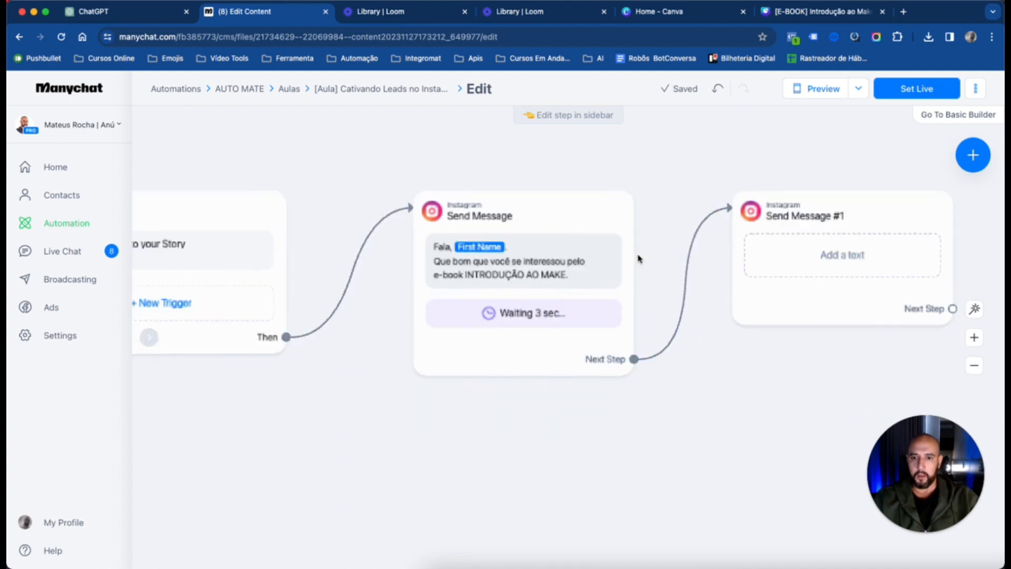
pyautogui.scroll(2, 611, 210)
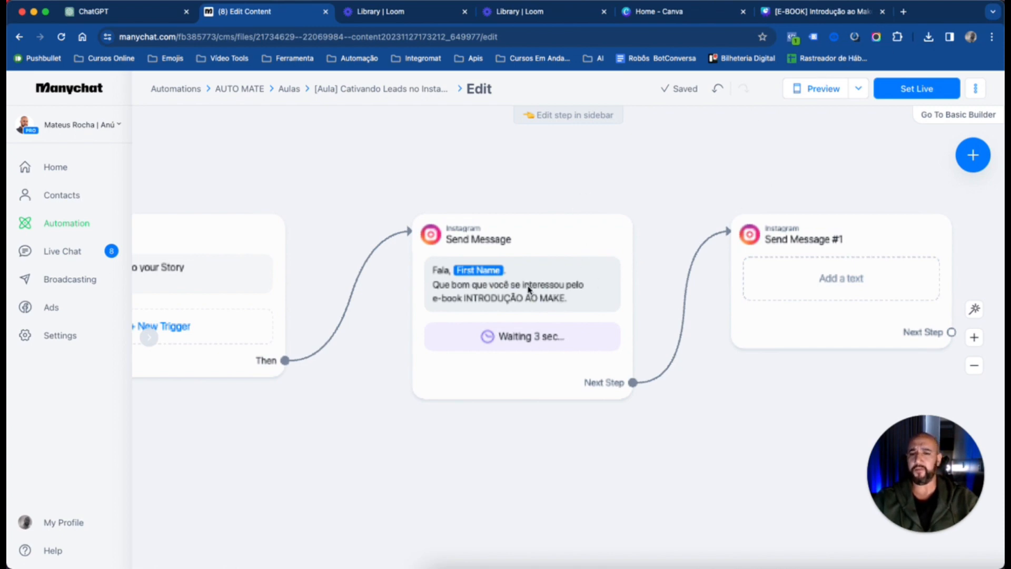
pyautogui.scroll(-1, 530, 289)
pyautogui.scroll(1, 532, 290)
pyautogui.rightClick(553, 303)
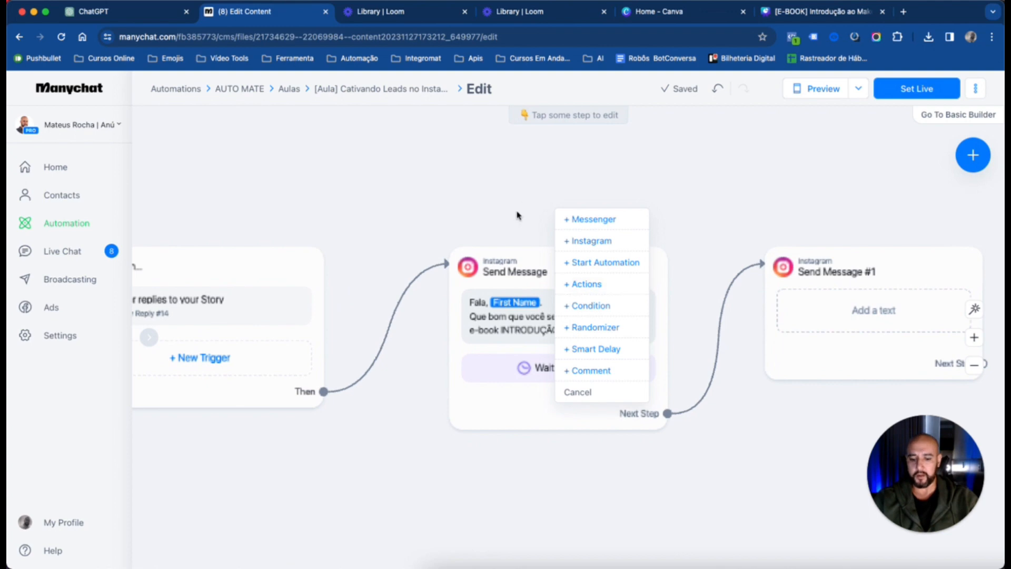
pyautogui.click(659, 307)
pyautogui.scroll(-1, 582, 293)
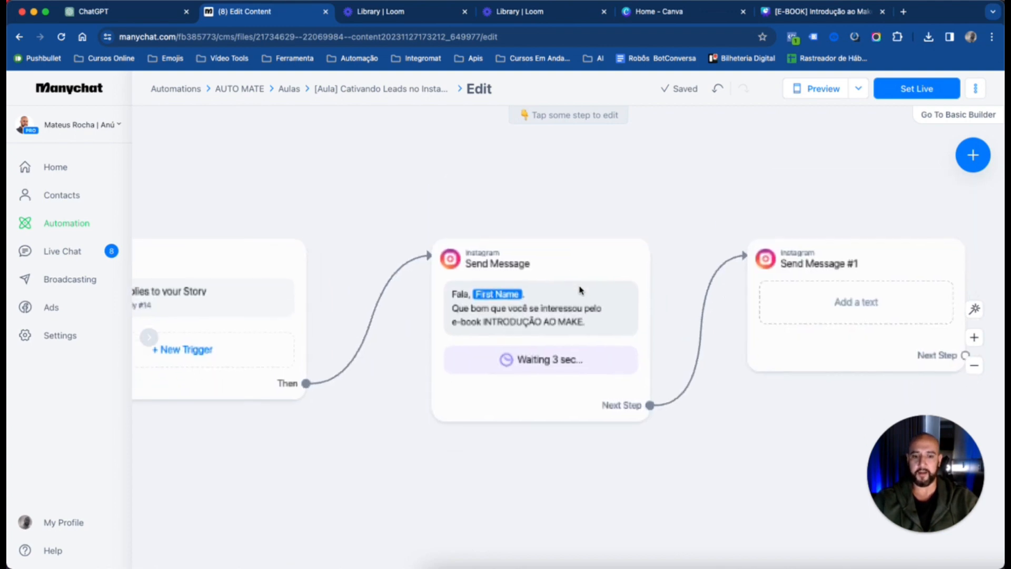
# Reload the automation editor page
pyautogui.press('super+r')
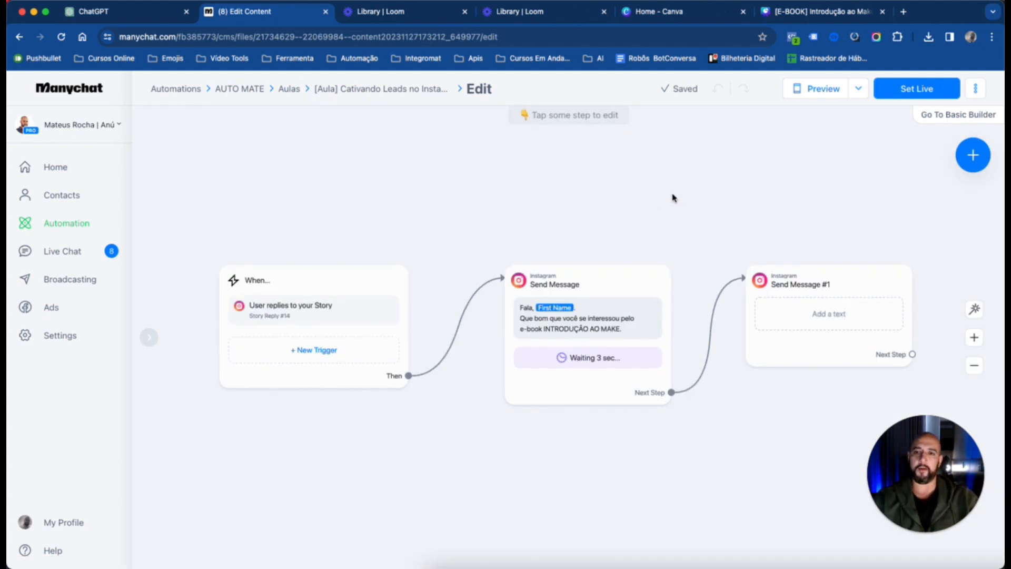
pyautogui.moveTo(672, 197); pyautogui.dragTo(641, 180)
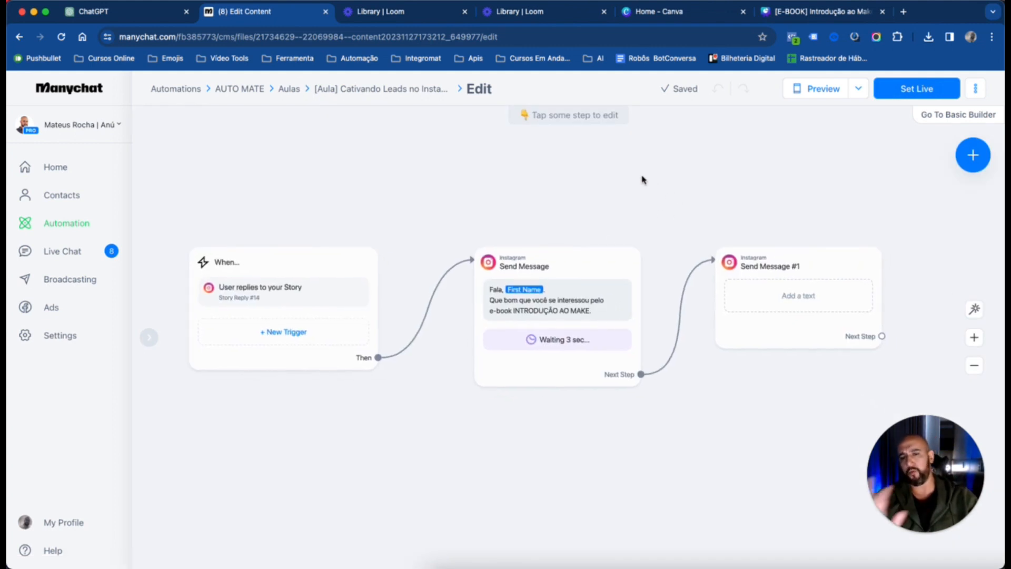
pyautogui.moveTo(693, 235); pyautogui.dragTo(621, 214)
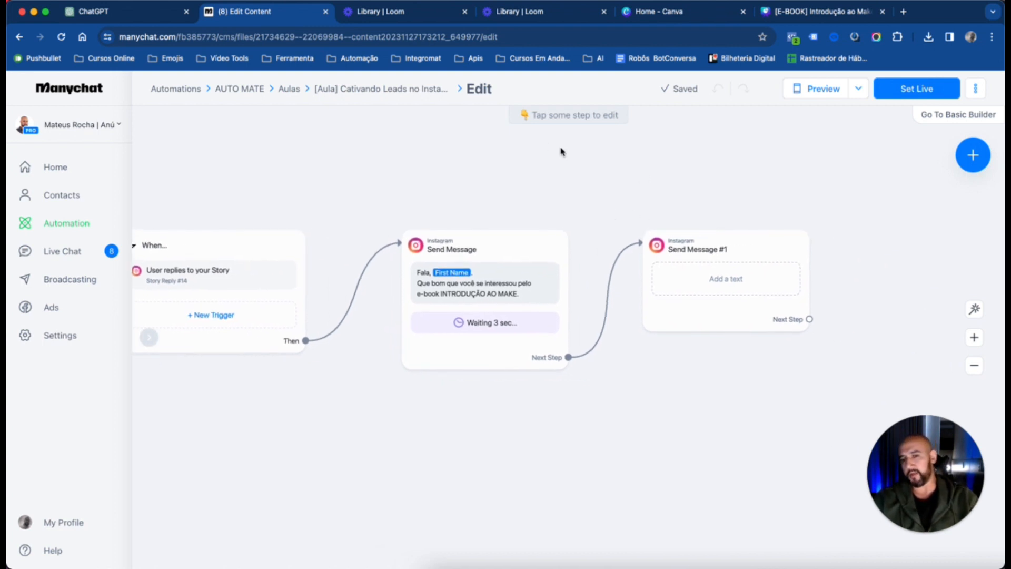
pyautogui.moveTo(560, 151); pyautogui.dragTo(548, 163)
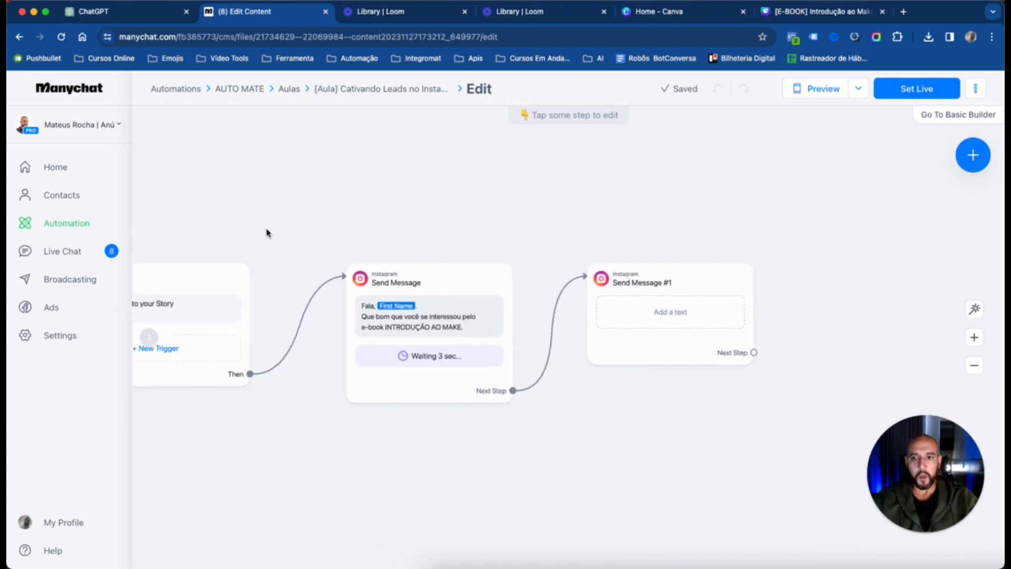
pyautogui.moveTo(569, 226); pyautogui.dragTo(529, 187)
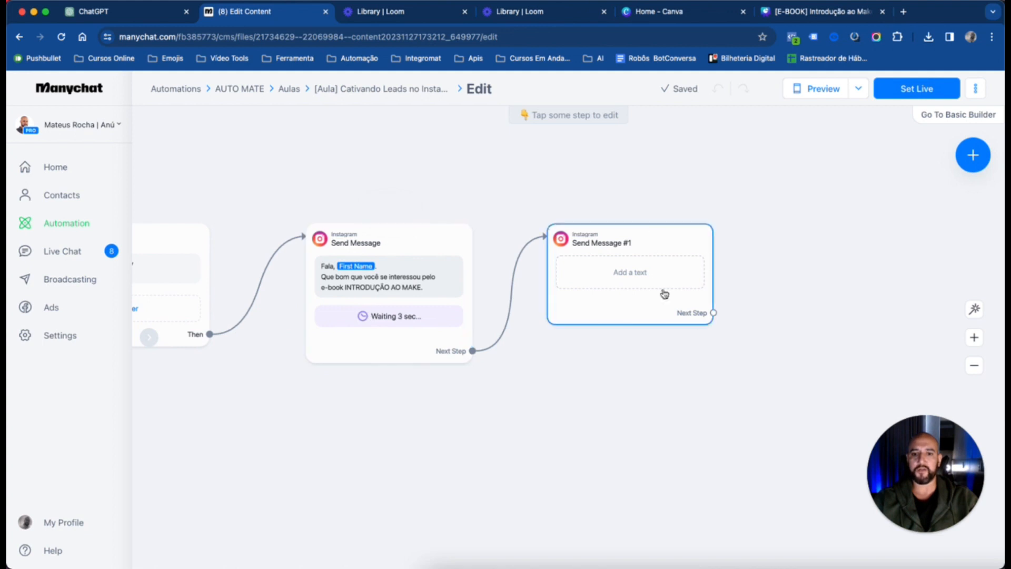
pyautogui.moveTo(799, 265); pyautogui.dragTo(790, 284)
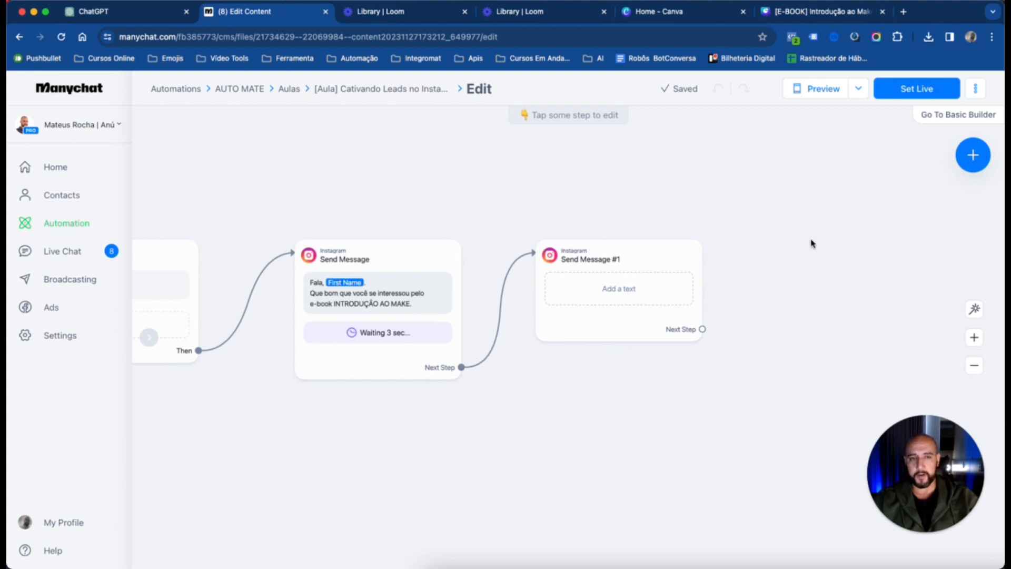
pyautogui.hscroll(2, 800, 190)
# Open the empty second Instagram message block and examine the content types it offers
pyautogui.click(586, 273)
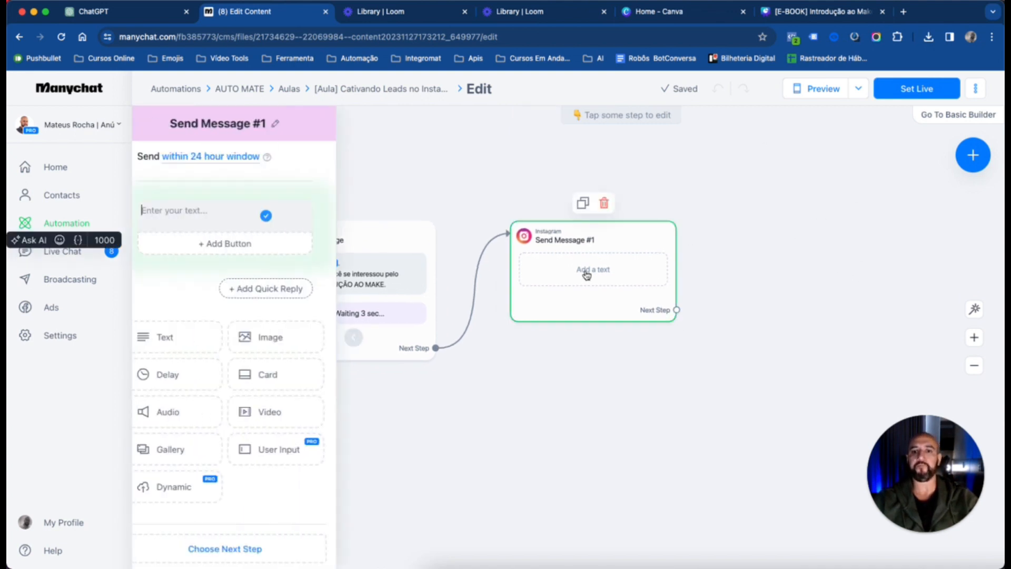
pyautogui.click(571, 181)
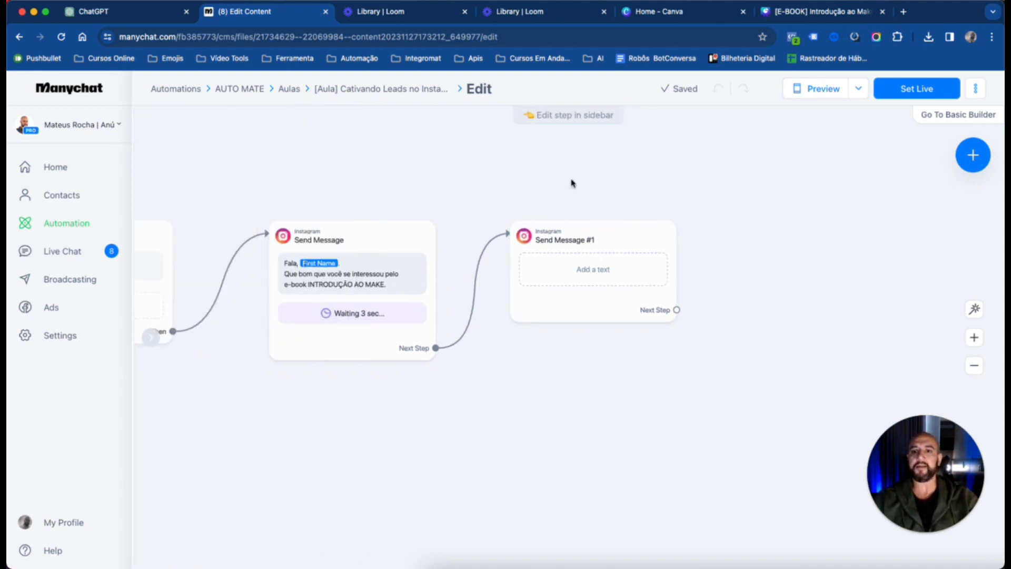
pyautogui.click(604, 266)
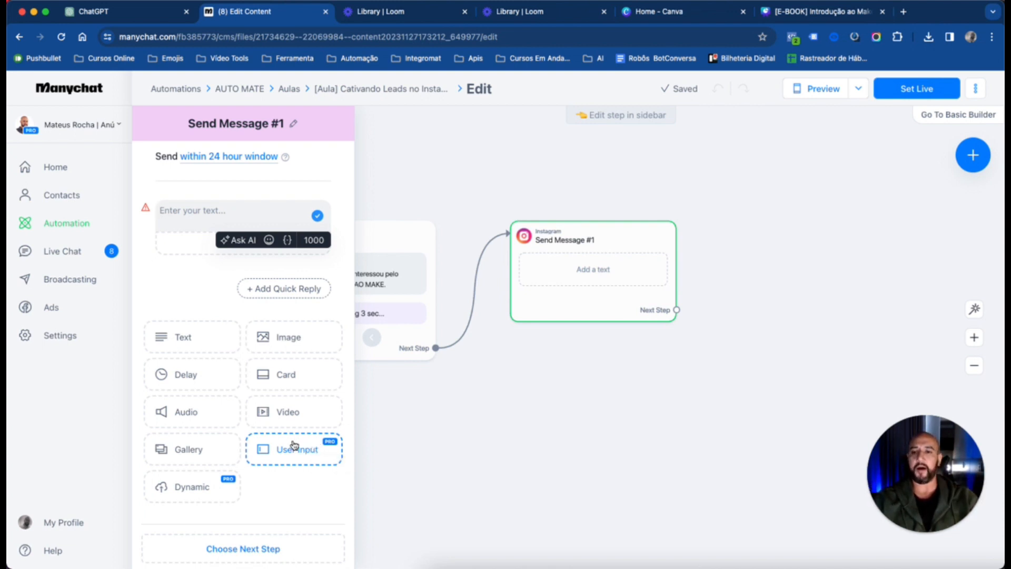
# Try a longer delay time in the first Instagram message and set it back to 3 seconds
pyautogui.click(362, 322)
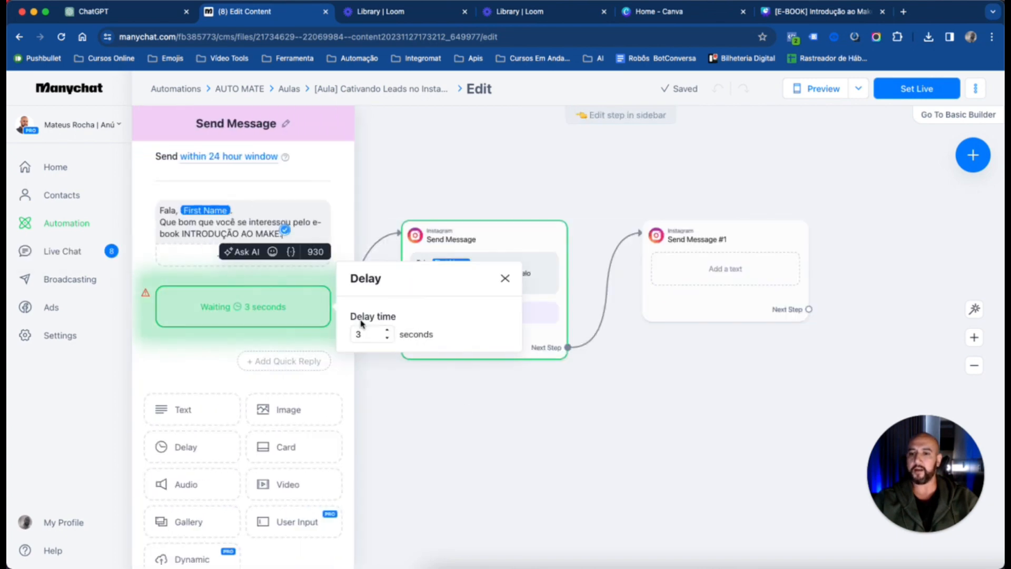
pyautogui.click(579, 557)
pyautogui.click(481, 315)
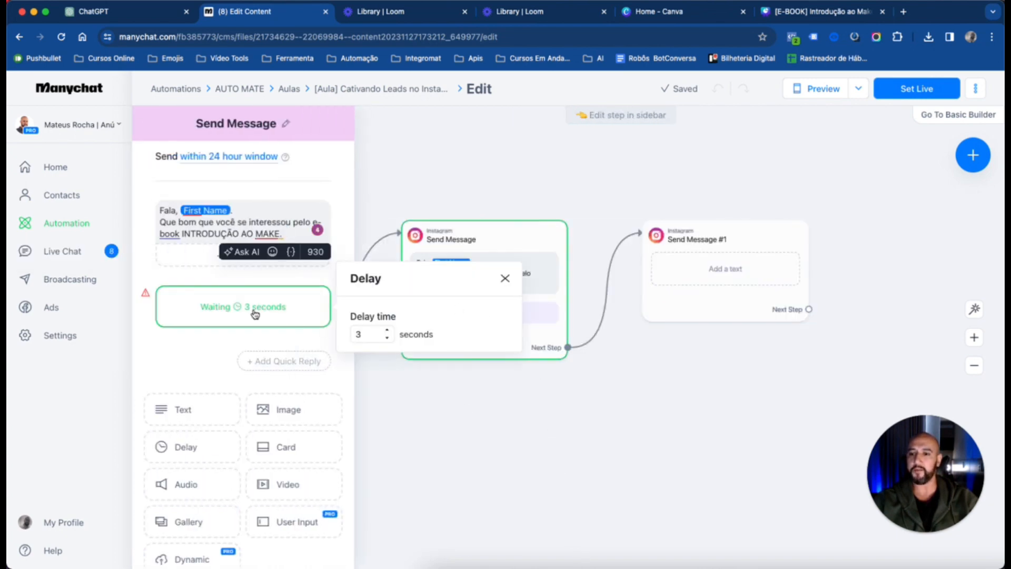
pyautogui.click(388, 330)
pyautogui.click(388, 330)
pyautogui.click(388, 330)
pyautogui.click(388, 330)
pyautogui.click(389, 339)
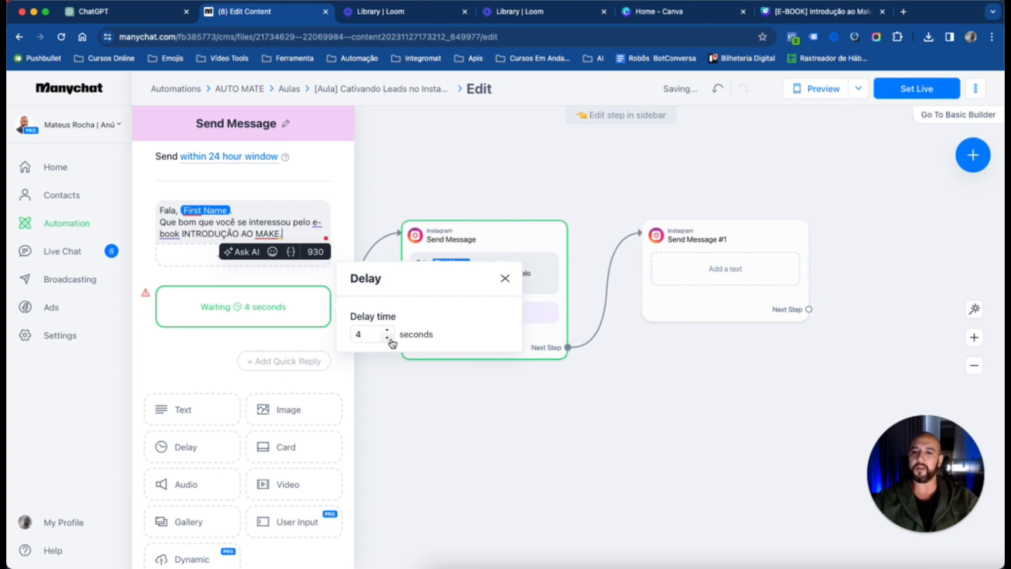
pyautogui.click(388, 338)
pyautogui.click(480, 167)
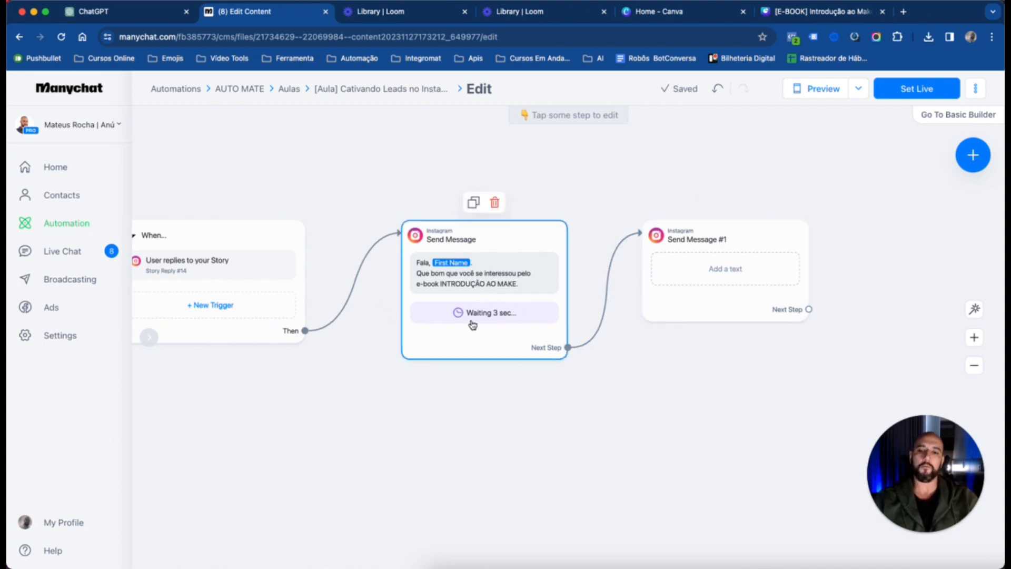
# Replace the empty text block in the second Instagram message with a User Input block
pyautogui.moveTo(801, 169); pyautogui.dragTo(696, 181)
pyautogui.scroll(-2, 828, 323)
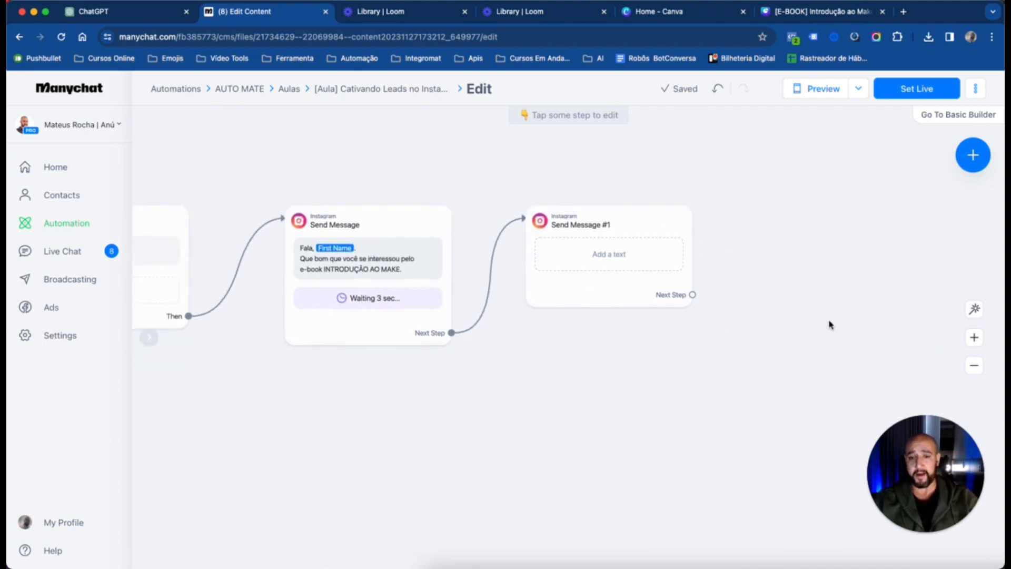
pyautogui.click(630, 248)
pyautogui.click(240, 205)
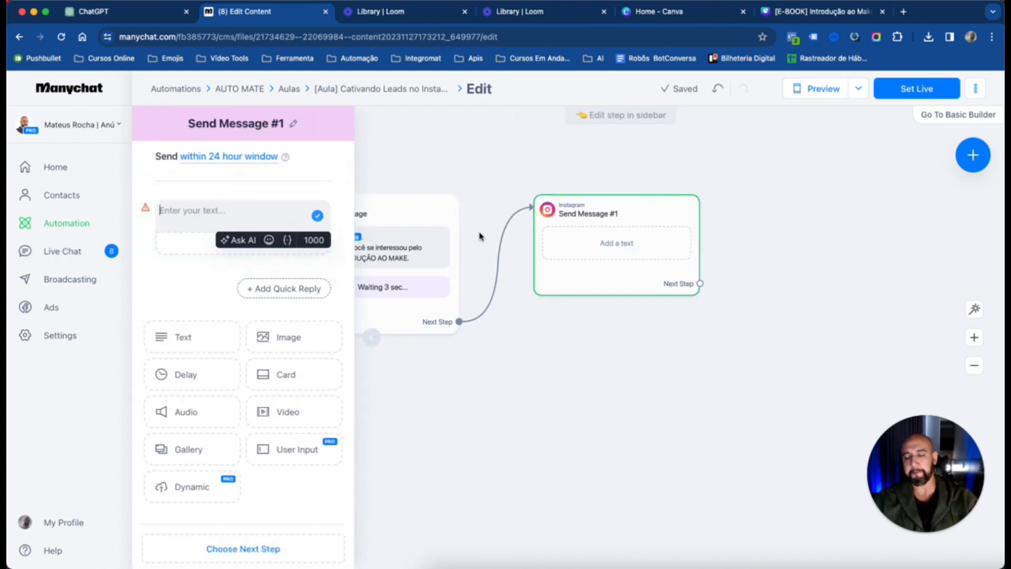
pyautogui.click(342, 207)
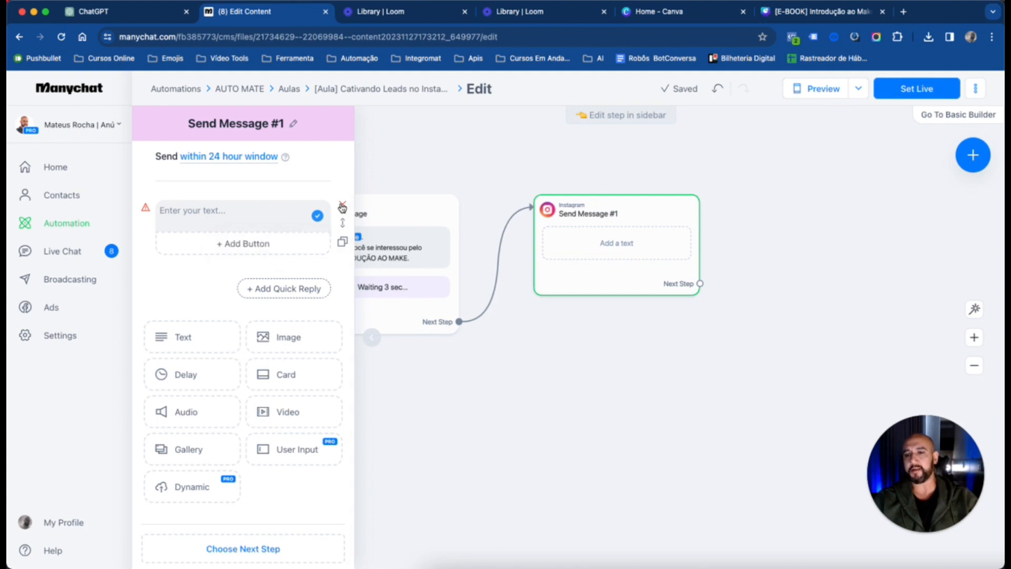
pyautogui.click(342, 207)
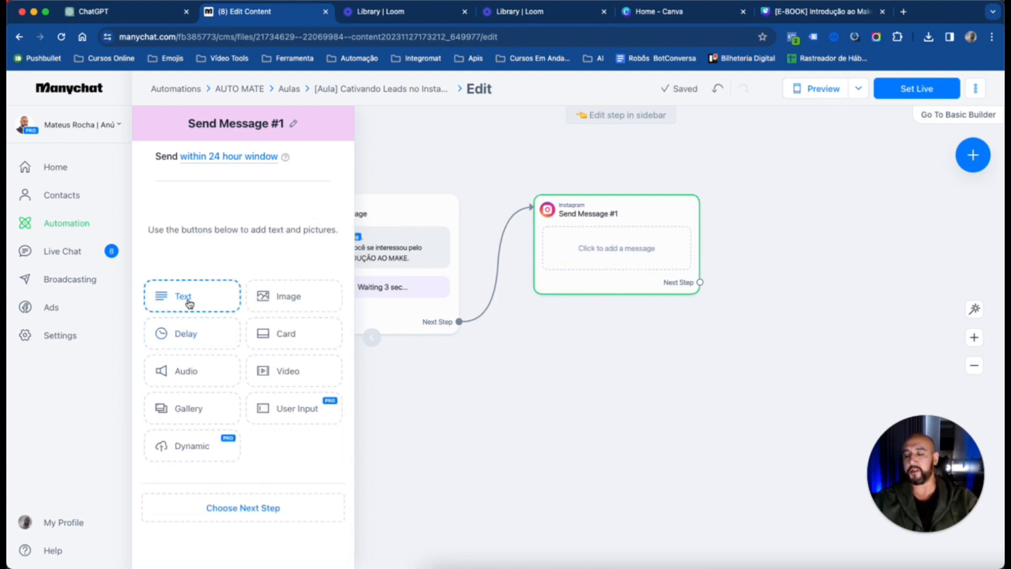
pyautogui.click(296, 410)
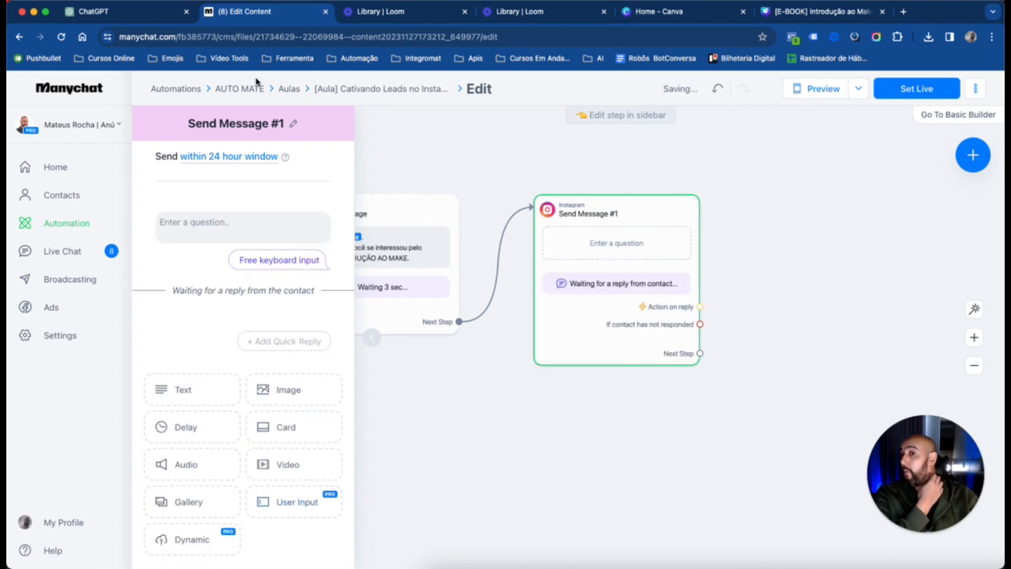
# Enter the question "Para te enviar o e-book, preciso que você me informe o seu whatsapp com DDD abaixo:" in the User Input block
pyautogui.click(224, 222)
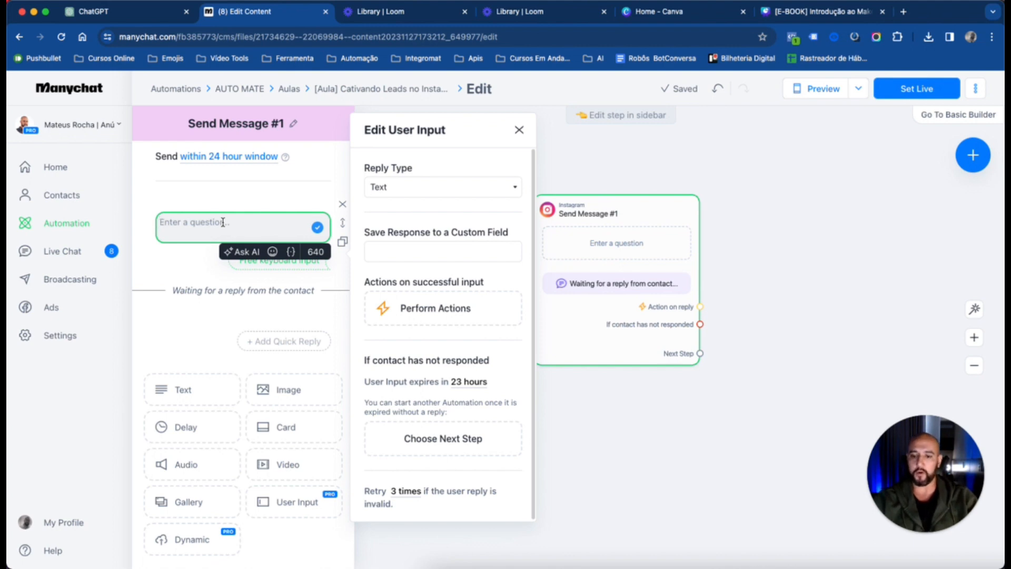
pyautogui.write('Para te en')
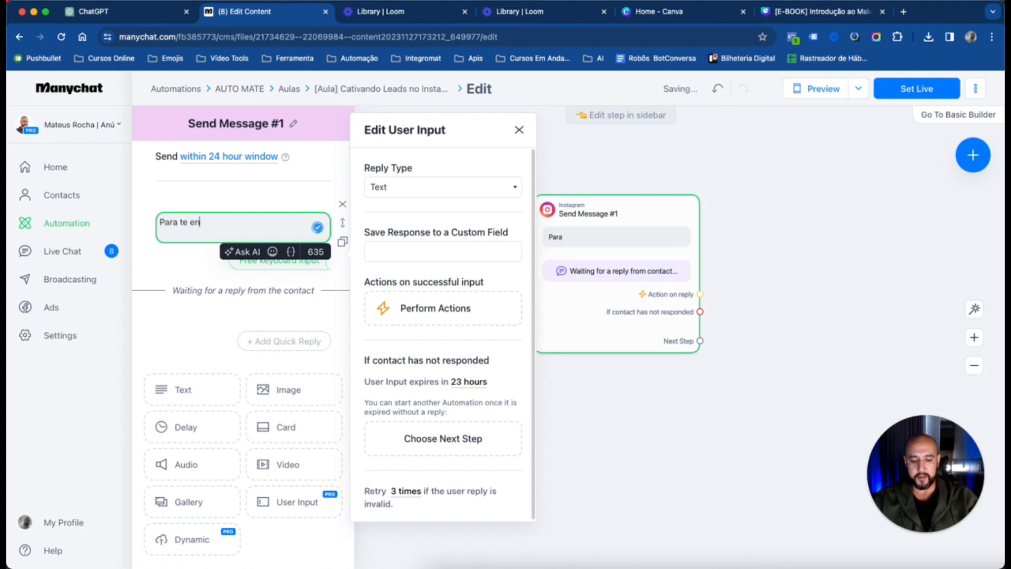
pyautogui.write('viar o e-b')
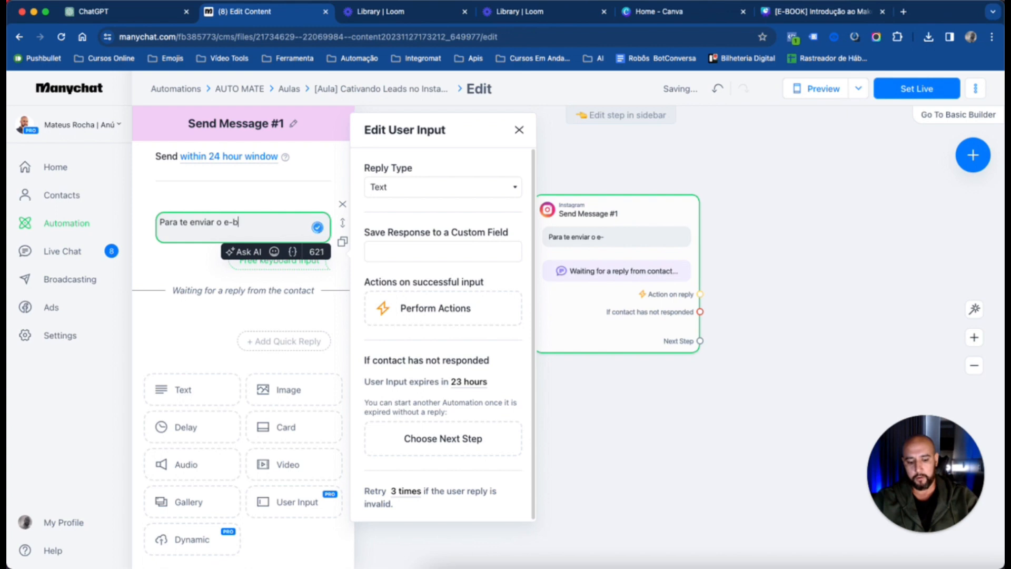
pyautogui.write('ook, preciso')
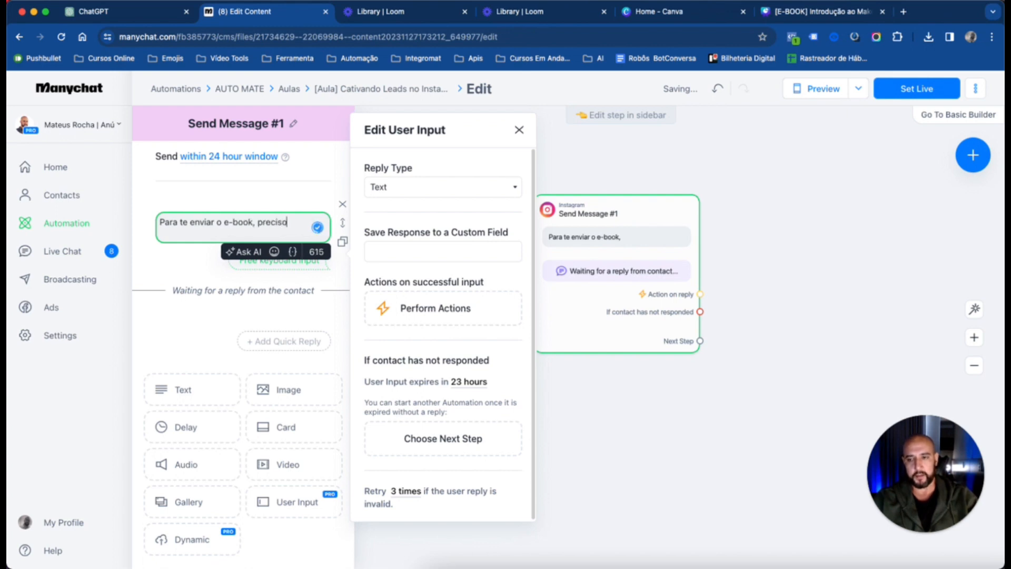
pyautogui.write(' que voc')
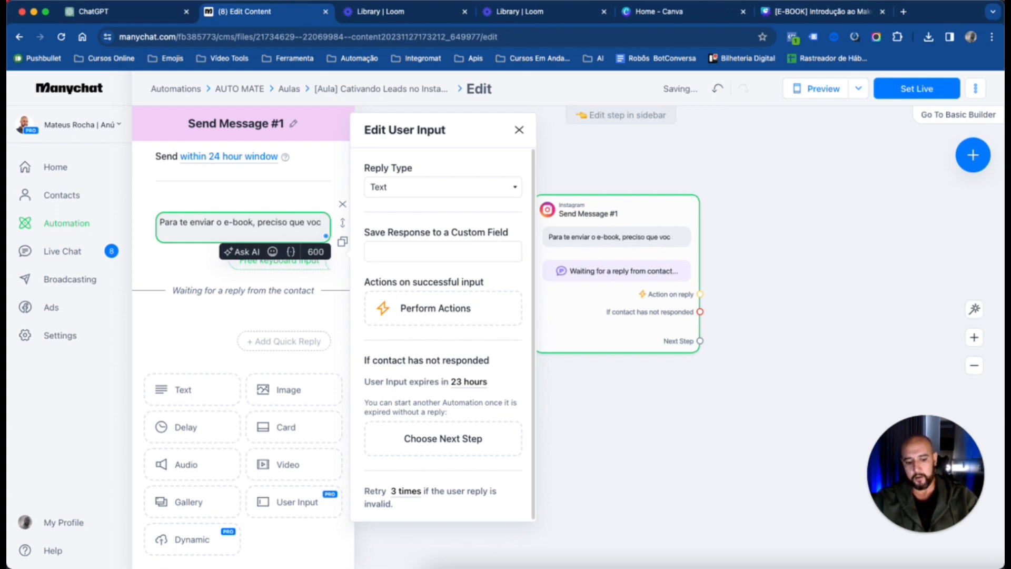
pyautogui.write('ê me infor')
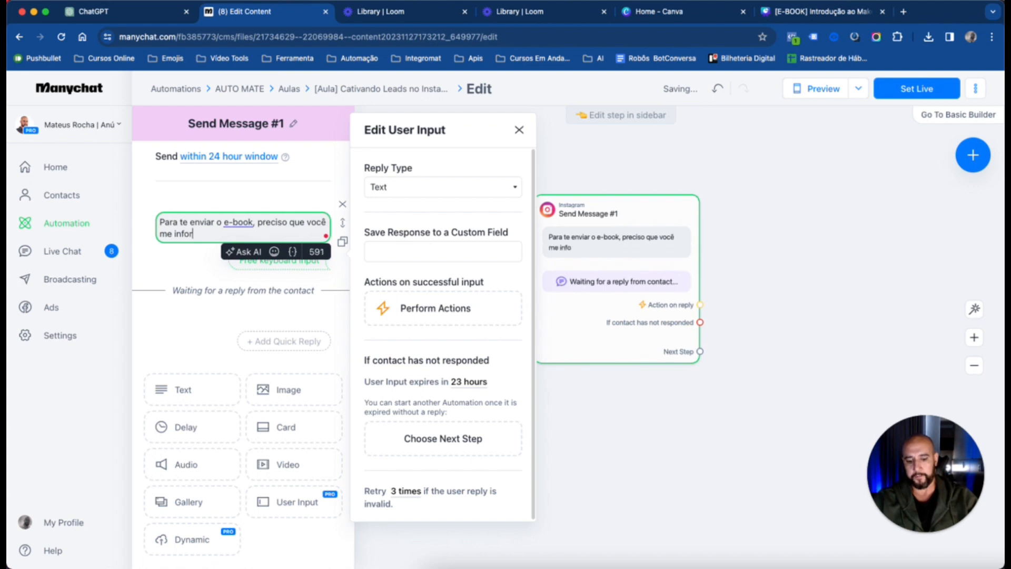
pyautogui.write('me o seu')
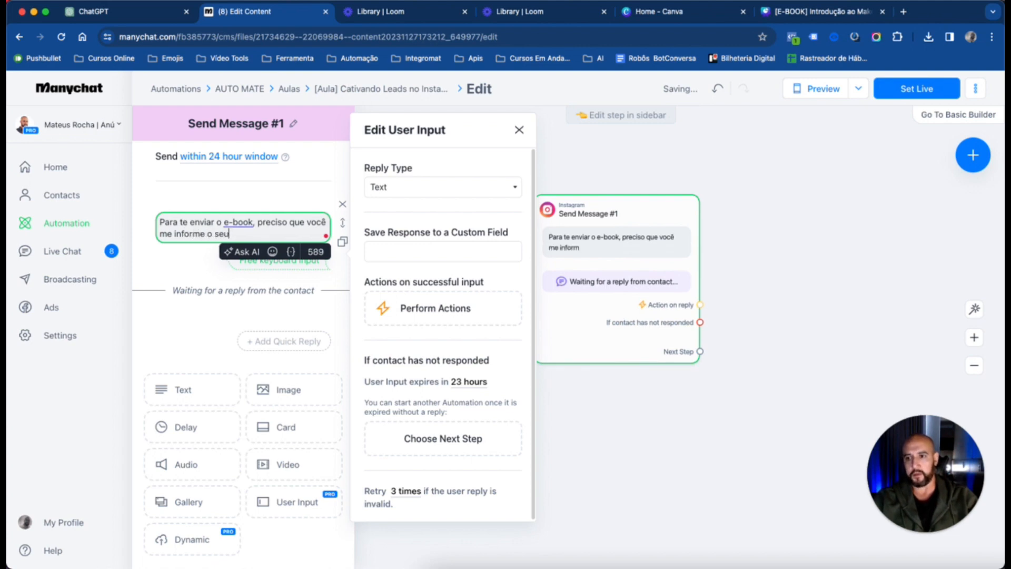
pyautogui.write(' whatsapp')
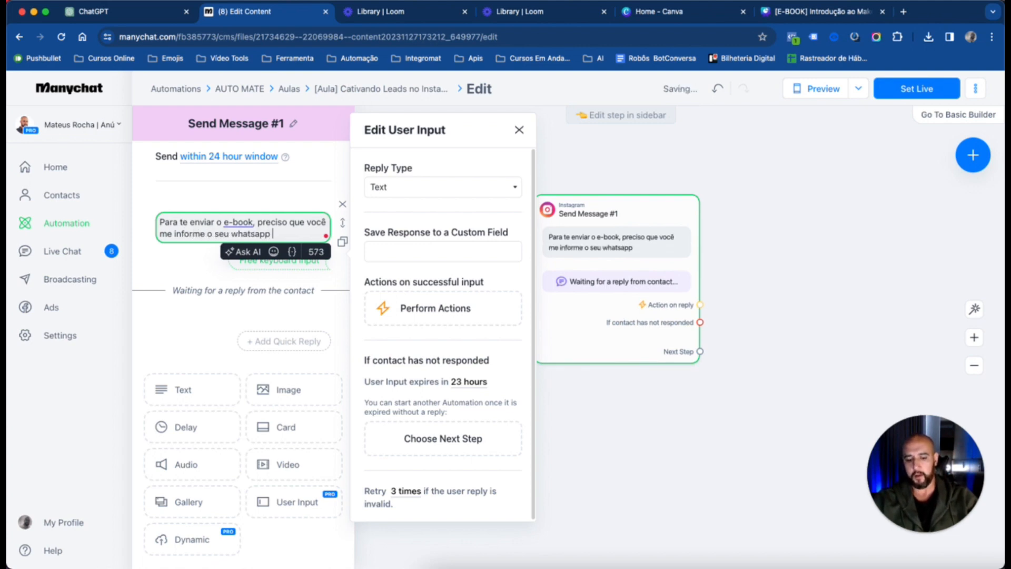
pyautogui.write(' COM')
pyautogui.press('BackSpace')
pyautogui.press('BackSpace')
pyautogui.press('BackSpace')
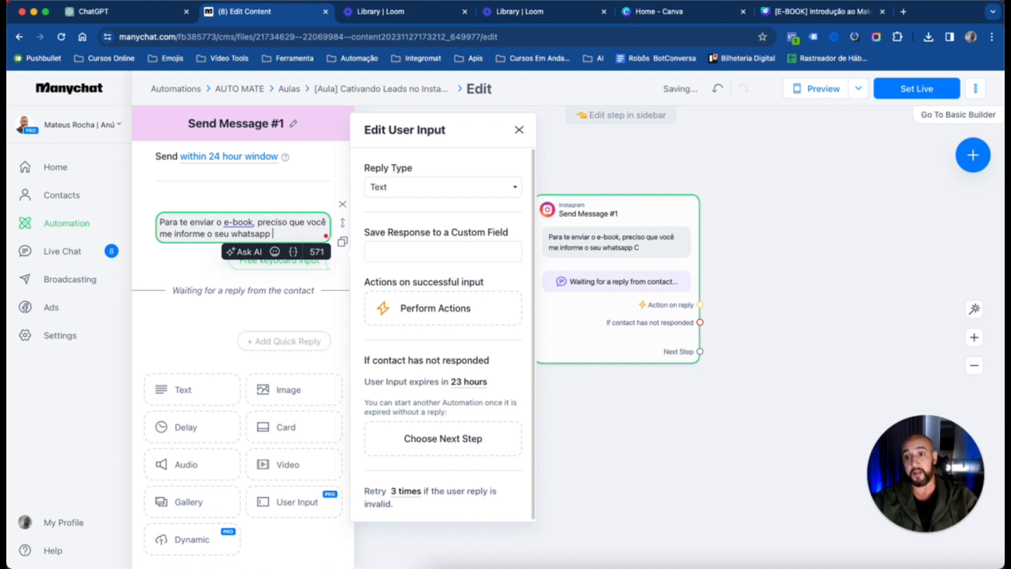
pyautogui.write('com DDD')
pyautogui.press('Return')
pyautogui.write('abaixo:')
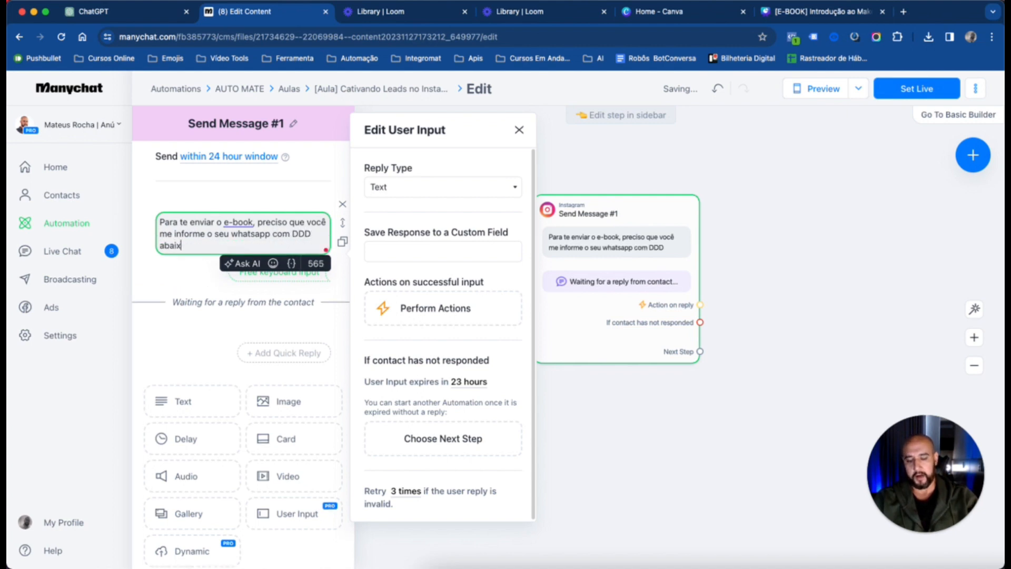
# Add a blank line and an "Ex.:" line with a sample phone number including the area code below the question
pyautogui.press('Return')
pyautogui.press('Return')
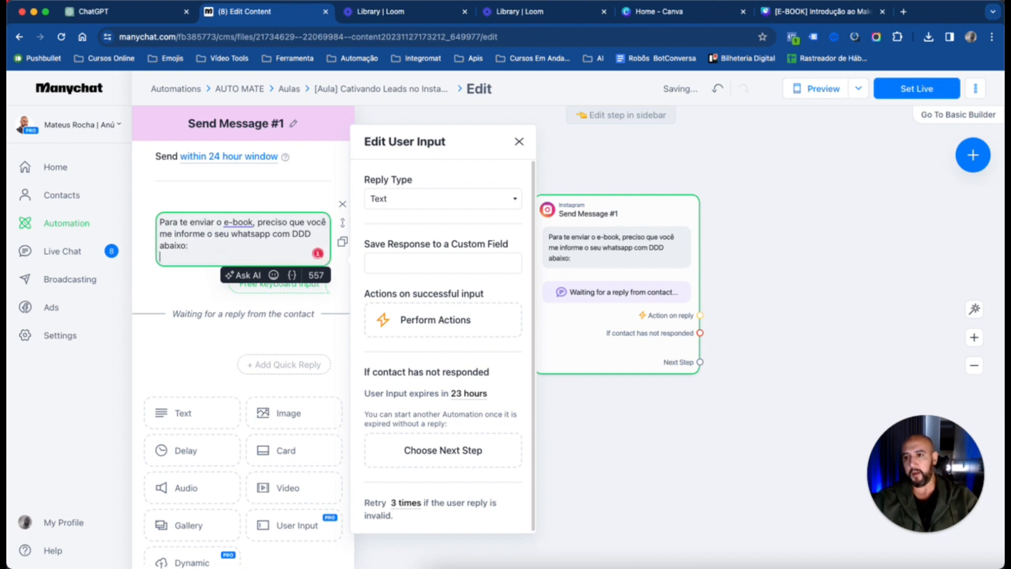
pyautogui.write('Ex.?')
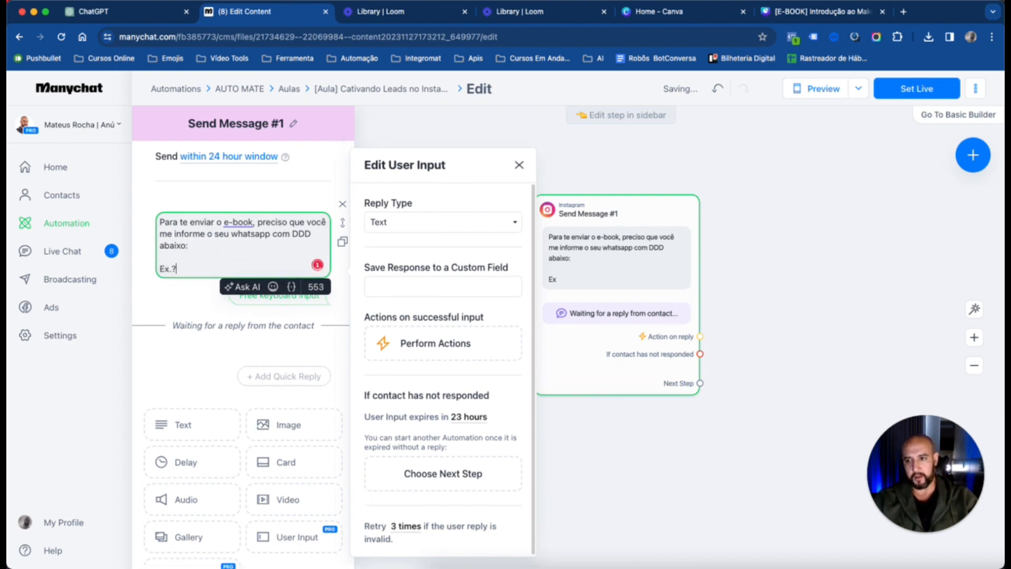
pyautogui.press('BackSpace')
pyautogui.write(': ')
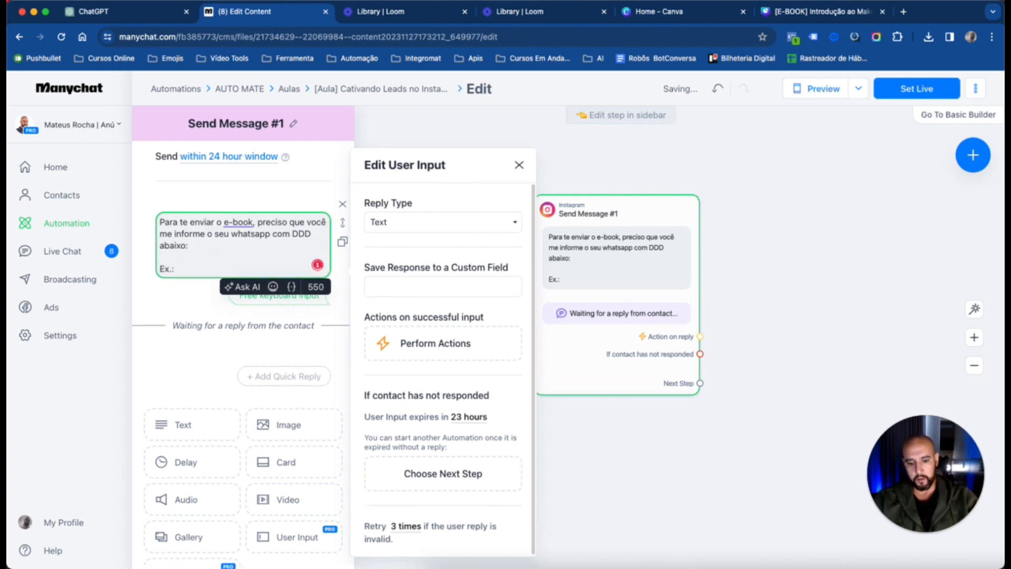
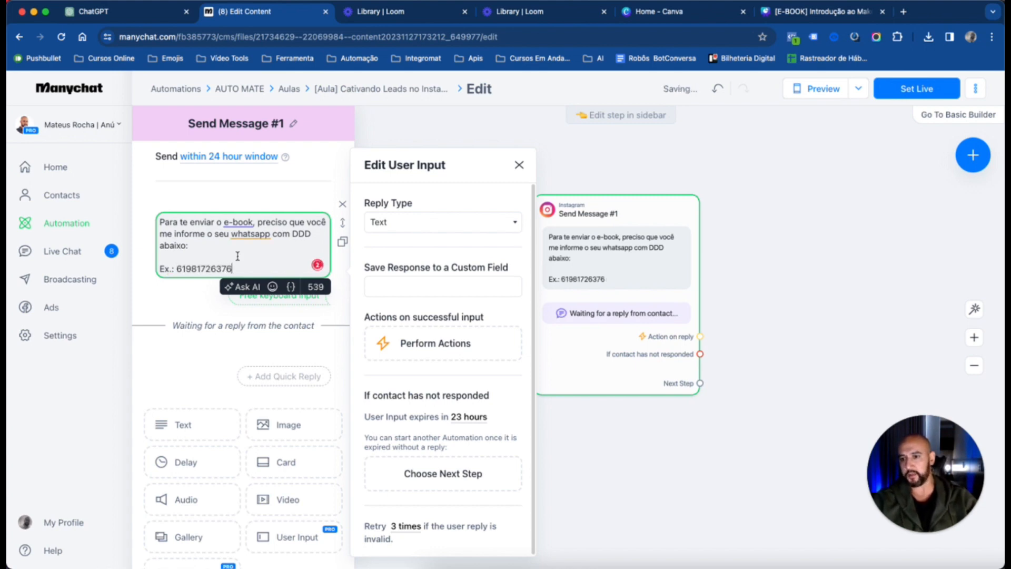
# Add a pointing-down emoji after "abaixo:" in the User Input question
pyautogui.click(202, 247)
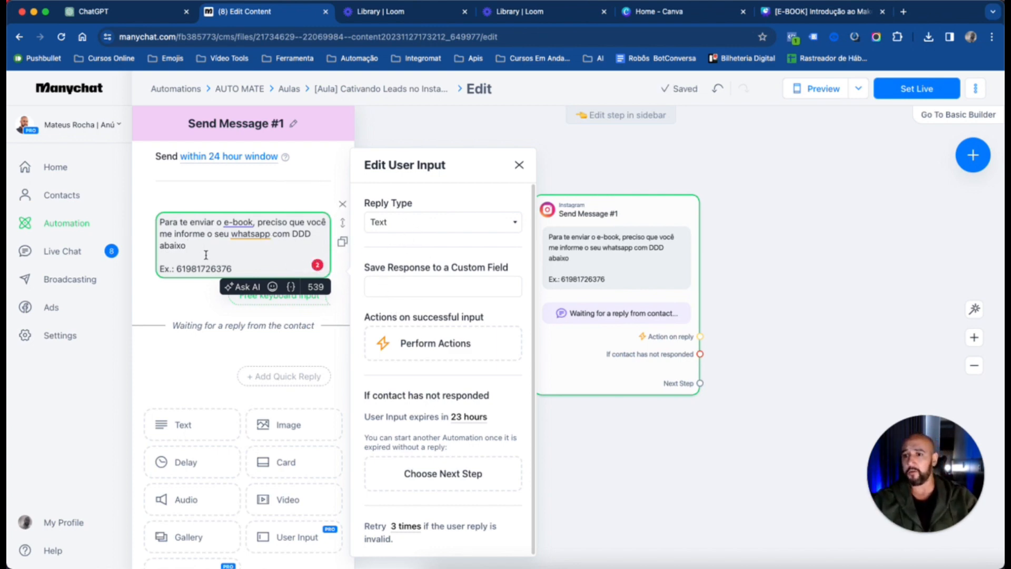
pyautogui.click(276, 287)
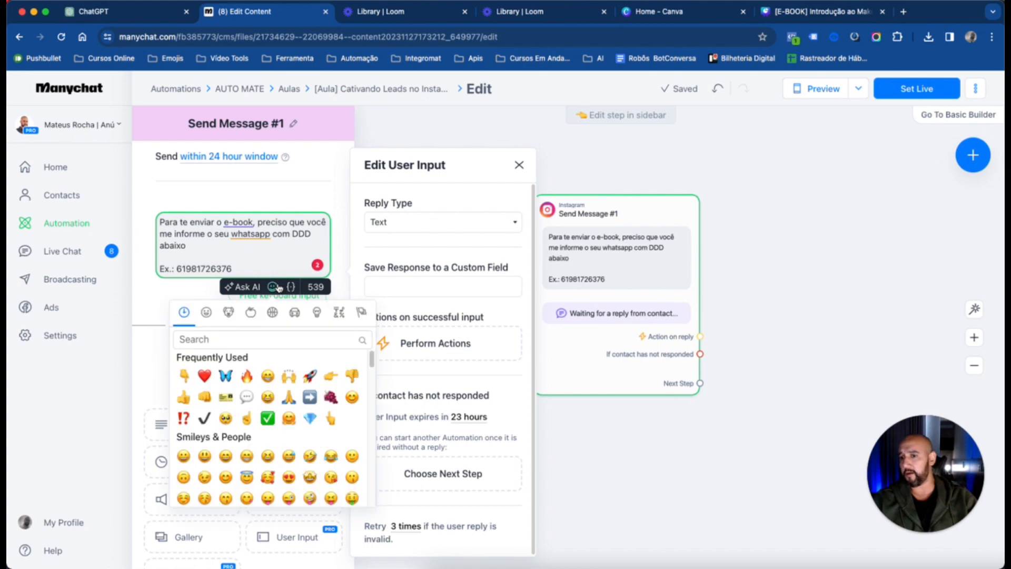
pyautogui.click(183, 376)
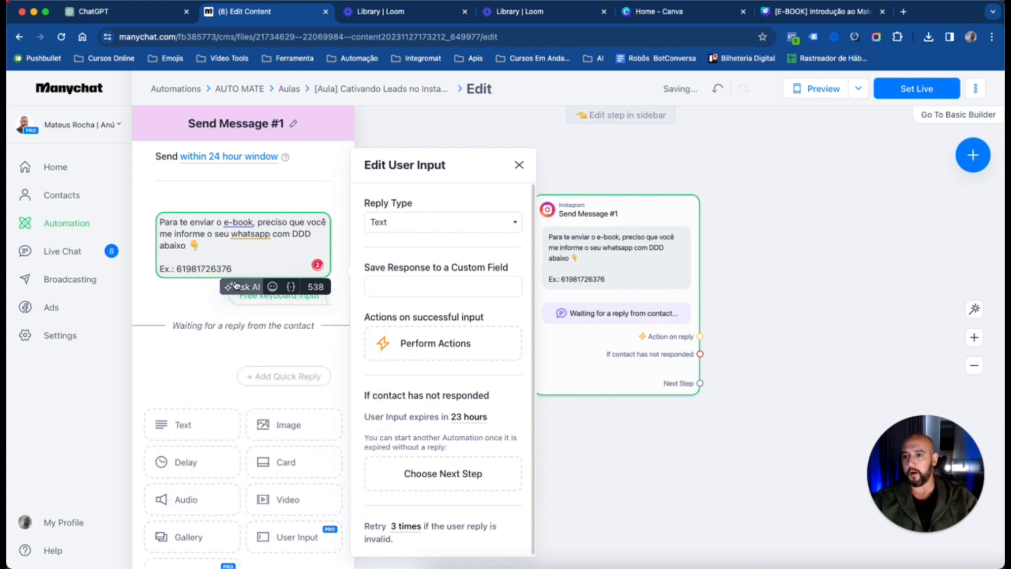
pyautogui.write(':')
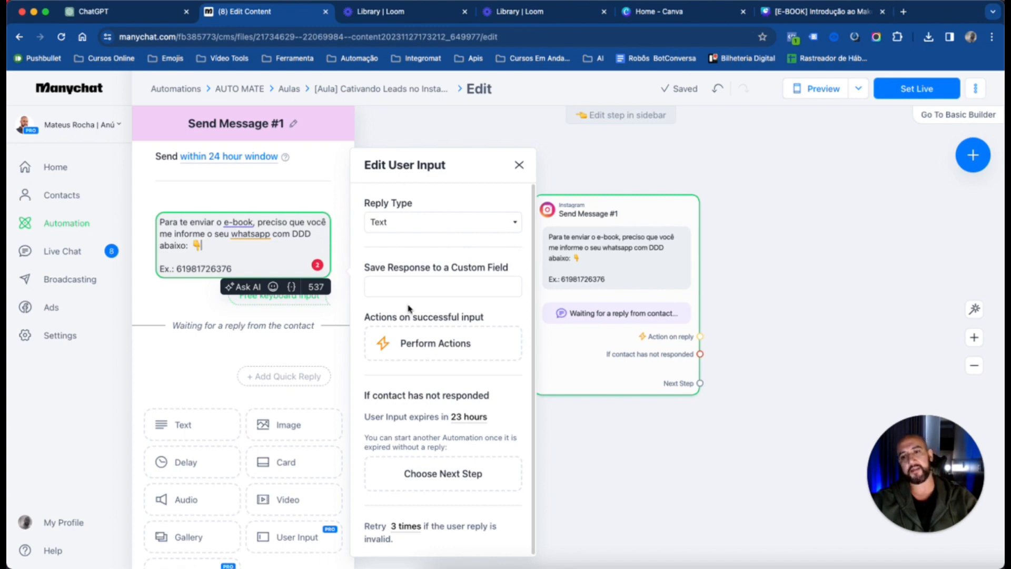
# Examine the User Input's available reply types and the custom fields that can store the response
pyautogui.click(412, 229)
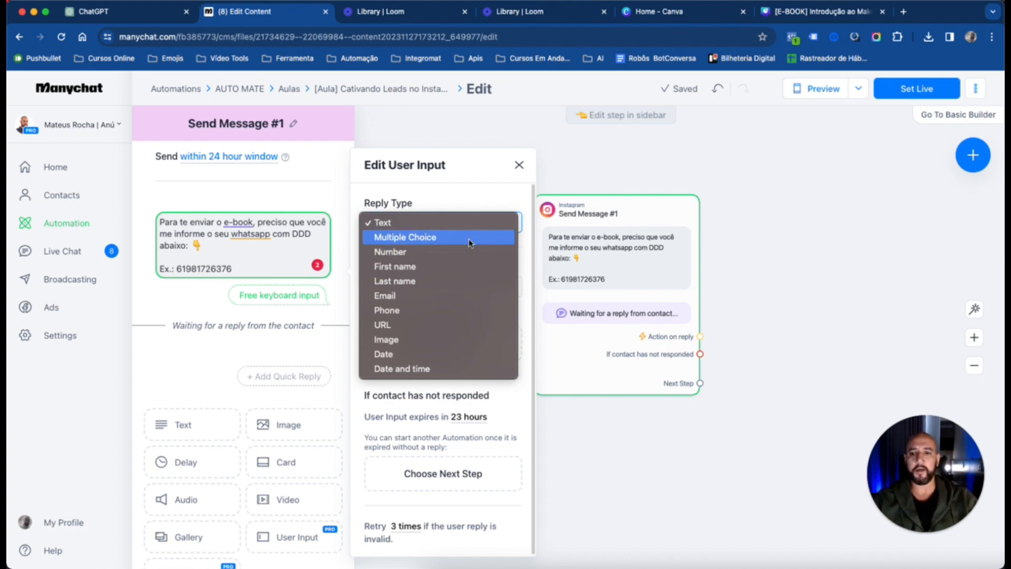
pyautogui.click(473, 175)
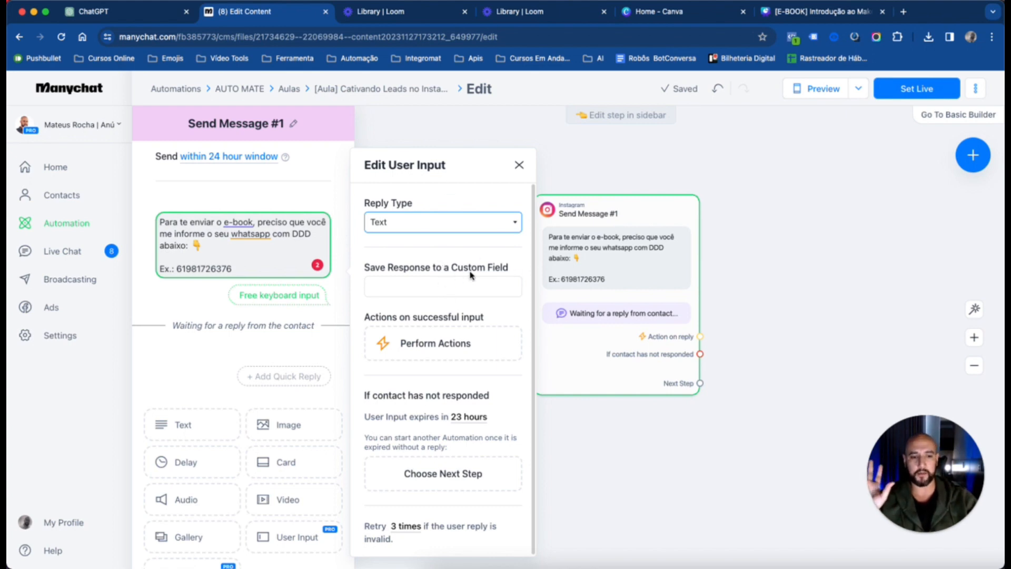
pyautogui.click(425, 292)
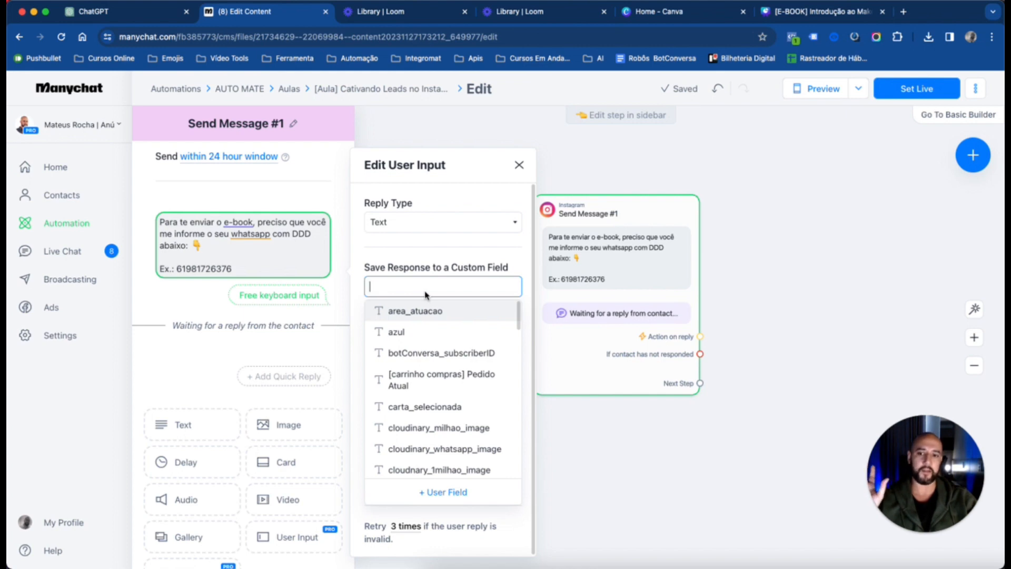
pyautogui.scroll(-10, 445, 369)
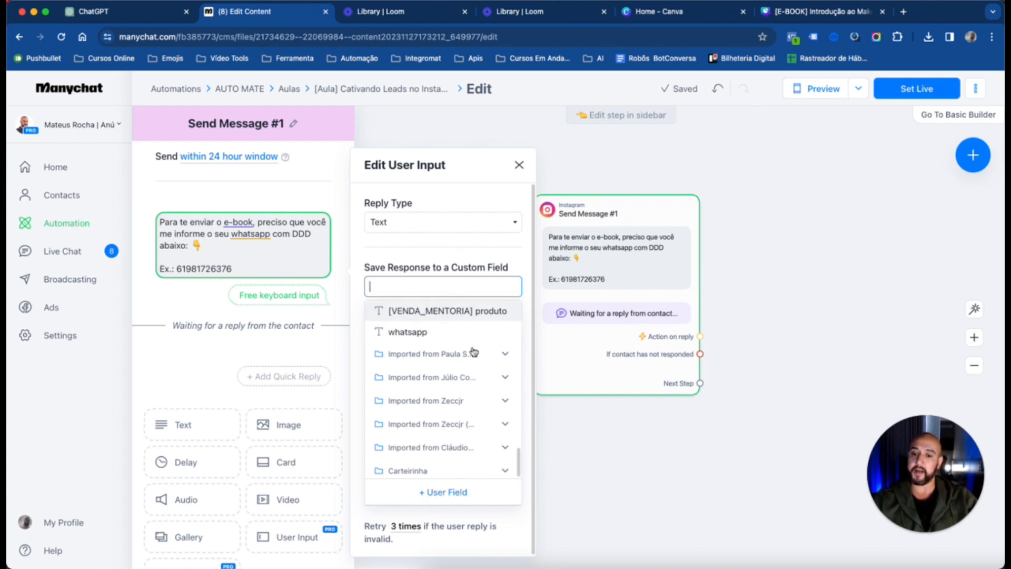
pyautogui.click(444, 493)
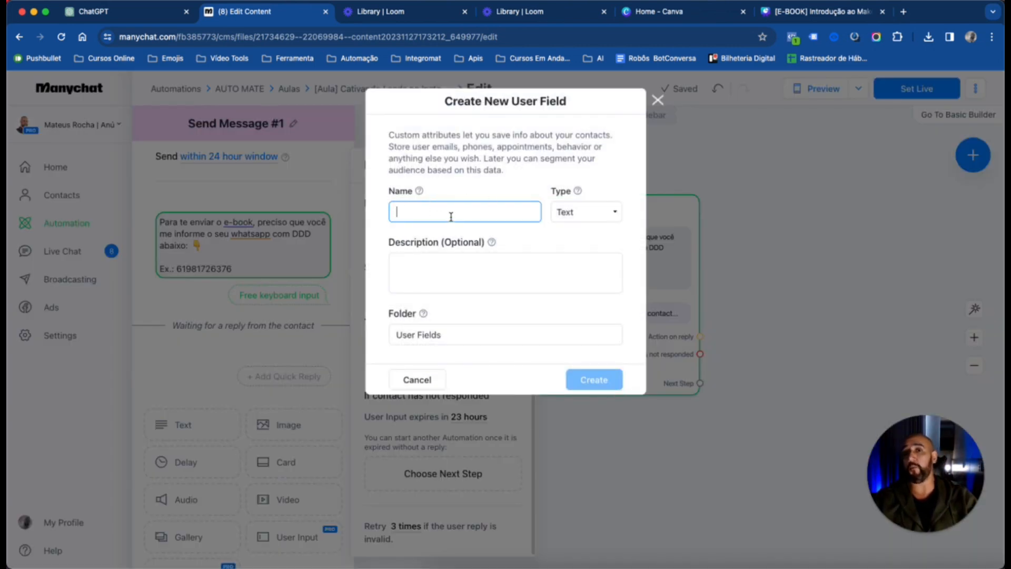
pyautogui.write('sadasdas')
pyautogui.press('BackSpace')
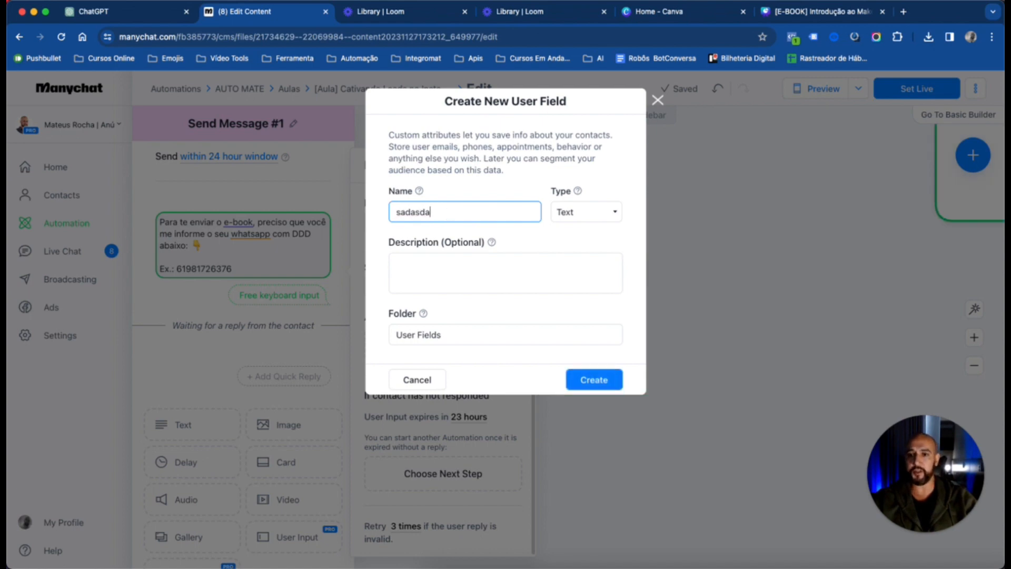
pyautogui.press('BackSpace')
pyautogui.press('BackSpace')
pyautogui.press('BackSpace')
pyautogui.press('BackSpace')
pyautogui.write('whatsapp')
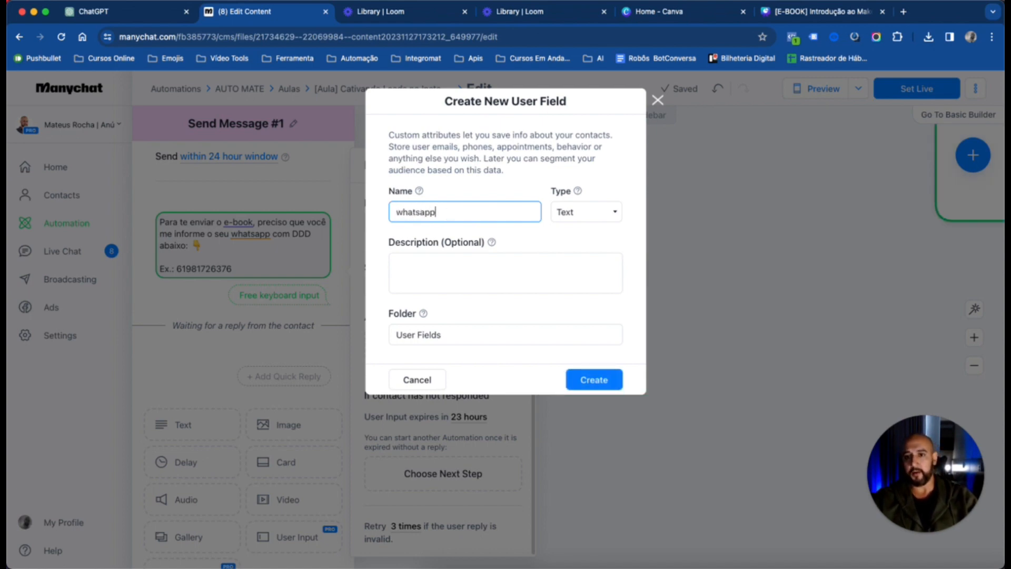
pyautogui.click(587, 215)
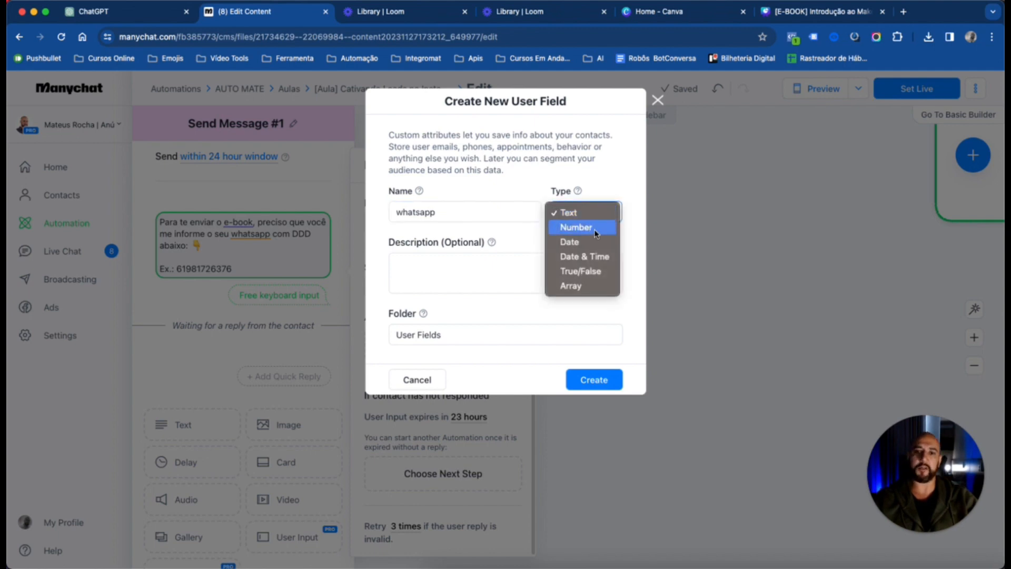
pyautogui.click(589, 214)
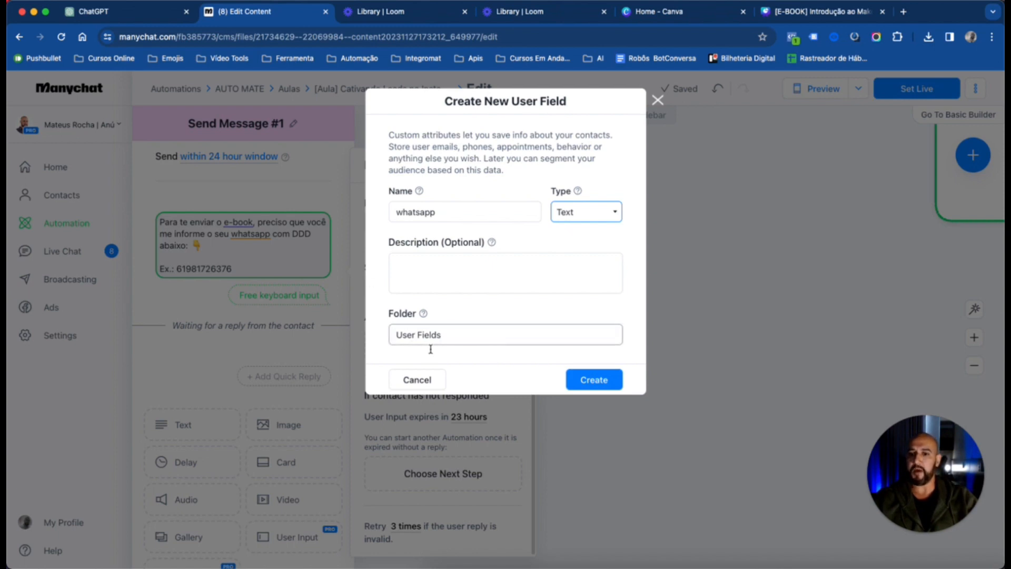
pyautogui.click(467, 332)
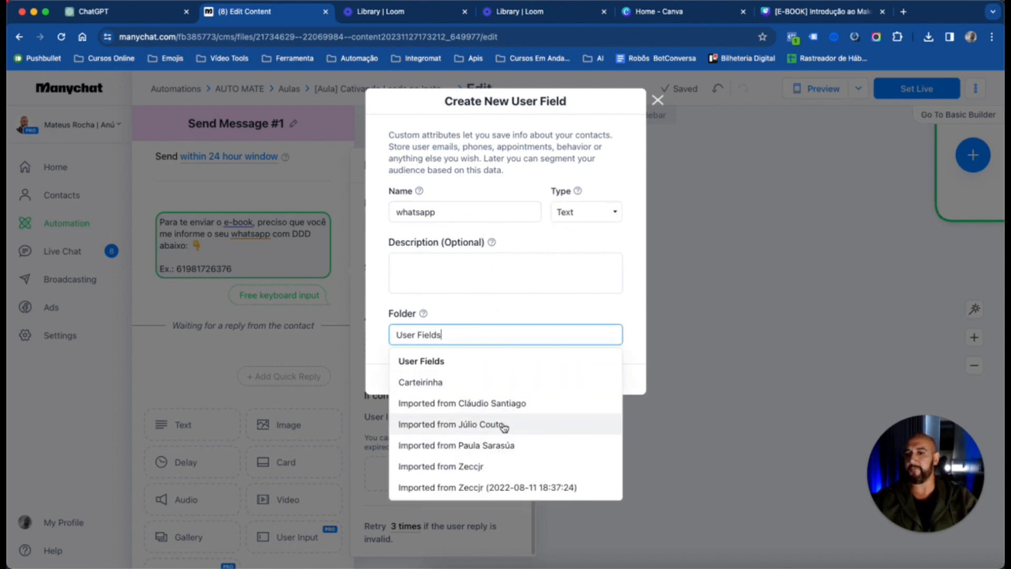
pyautogui.click(627, 318)
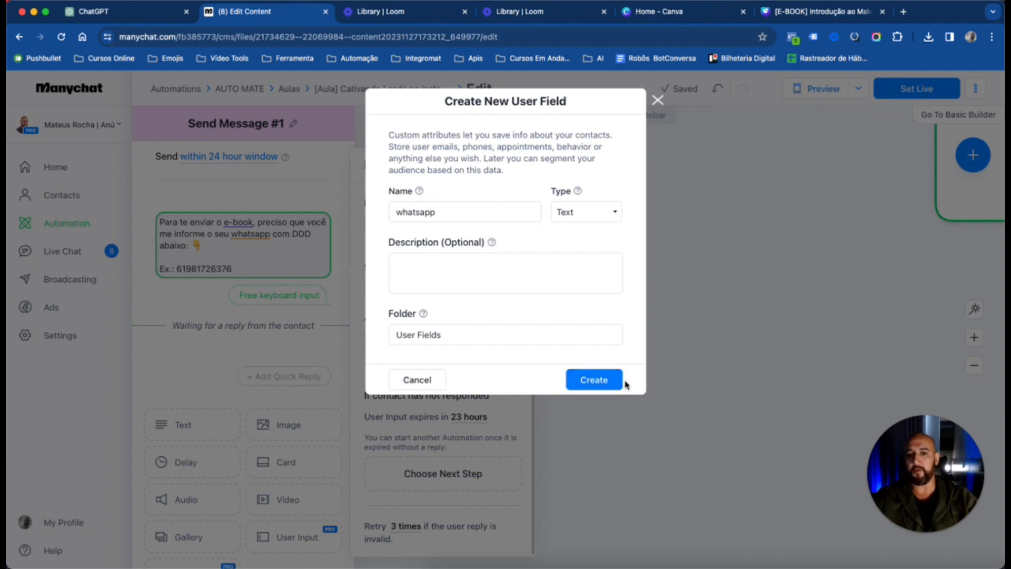
pyautogui.click(417, 379)
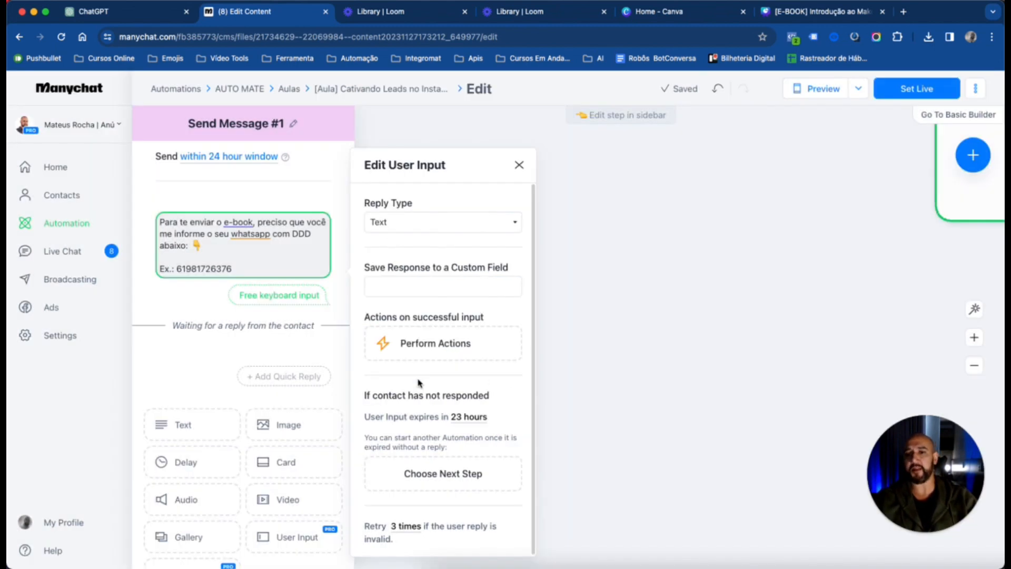
# Save the User Input response to the existing whatsapp custom field
pyautogui.click(403, 287)
pyautogui.write('wh')
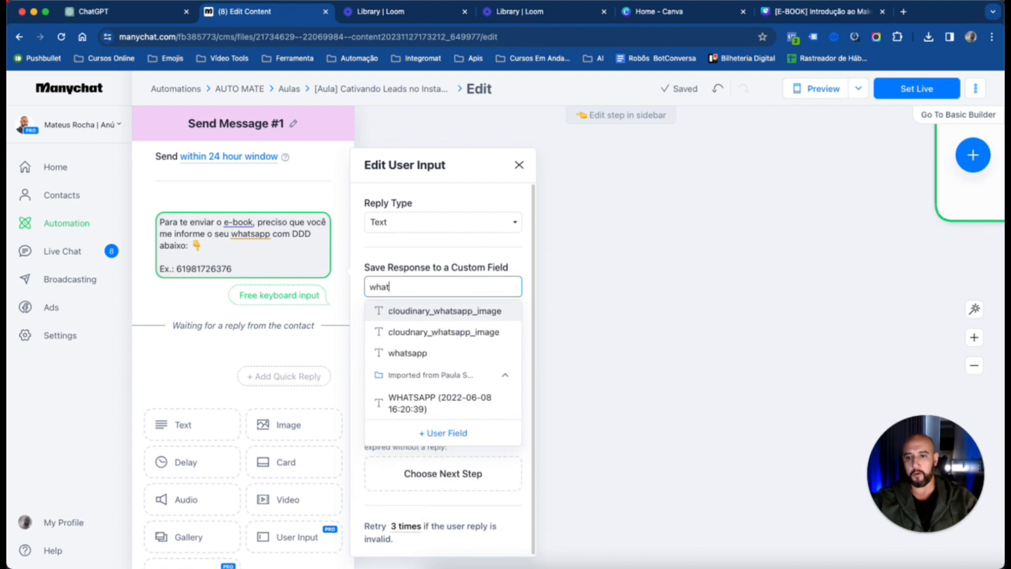
pyautogui.write('at')
pyautogui.click(396, 354)
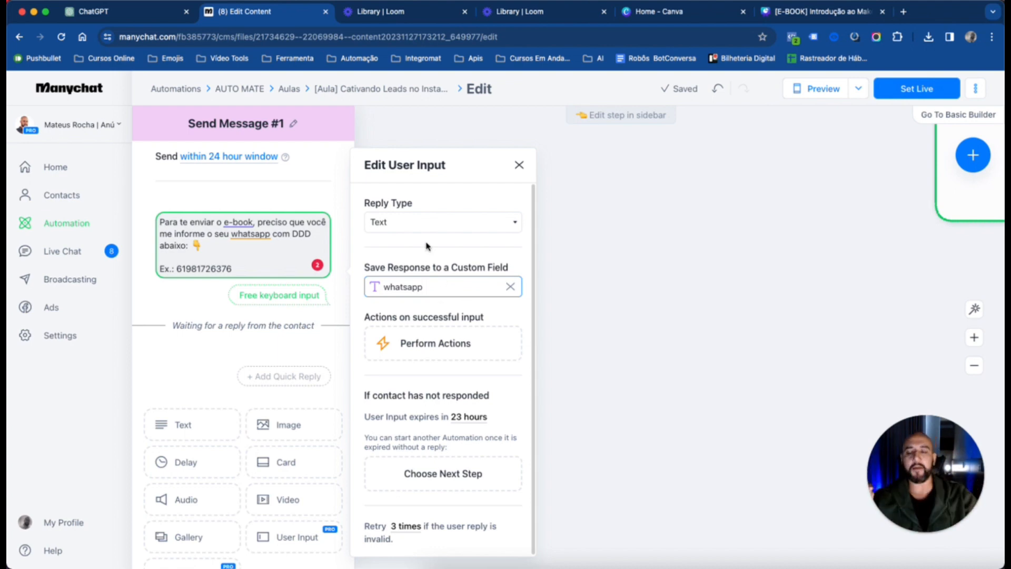
pyautogui.click(484, 273)
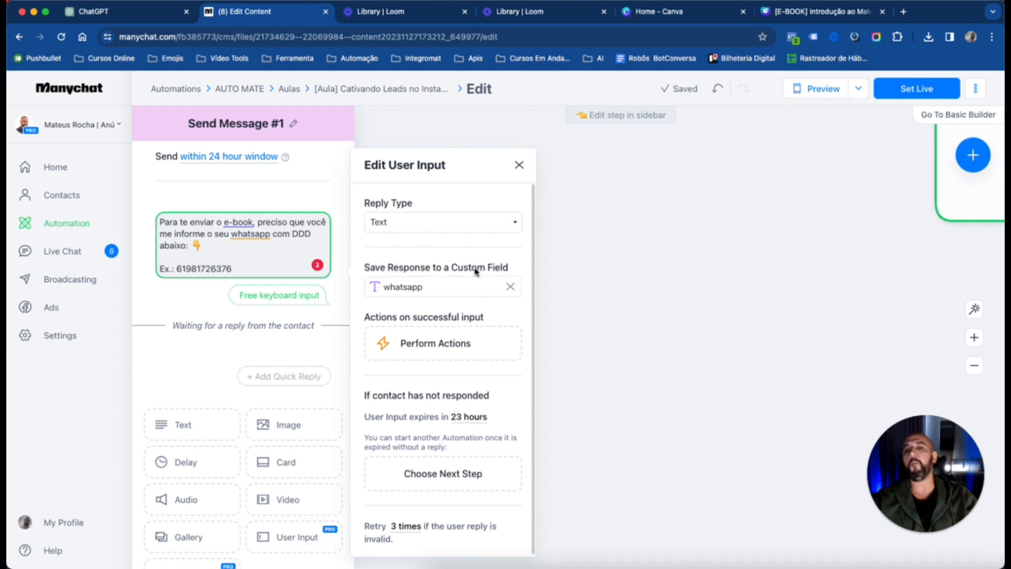
# Review the User Input's expiry and retry settings, then close the Send Message #1 editor
pyautogui.scroll(-1, 462, 301)
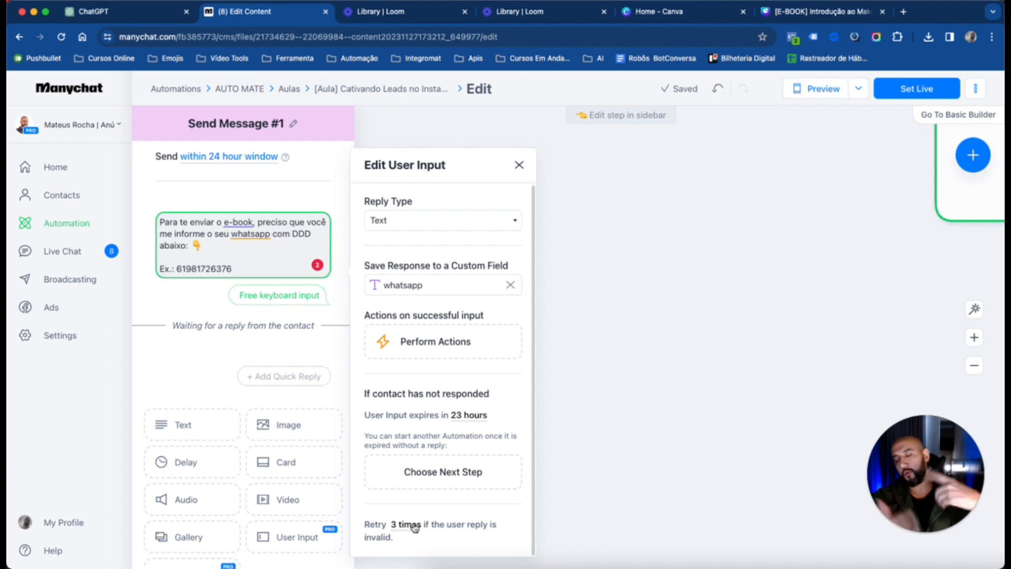
pyautogui.hscroll(7, 568, 310)
pyautogui.scroll(3, 567, 309)
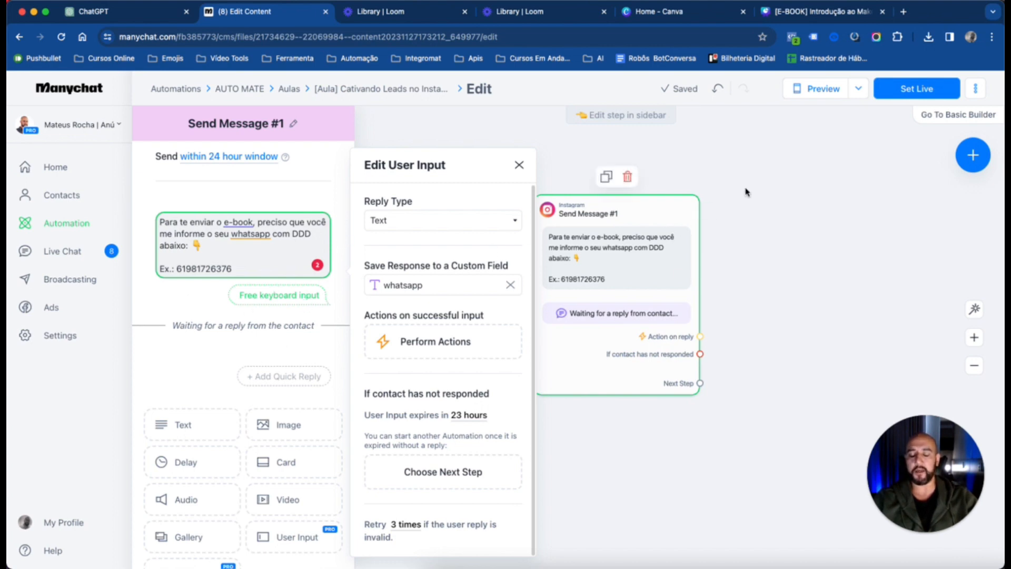
pyautogui.click(735, 202)
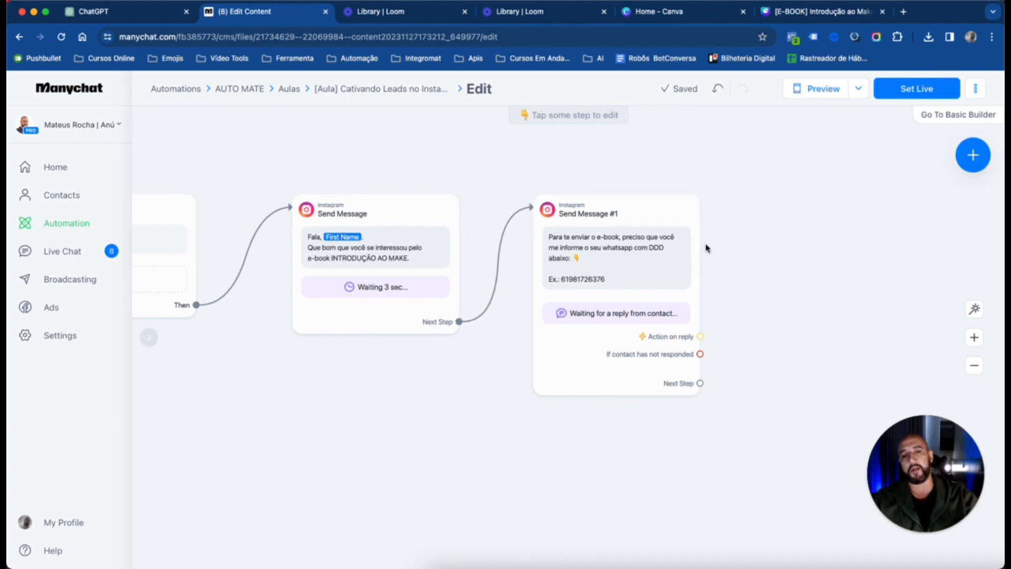
pyautogui.hscroll(5, 750, 242)
pyautogui.scroll(1, 749, 242)
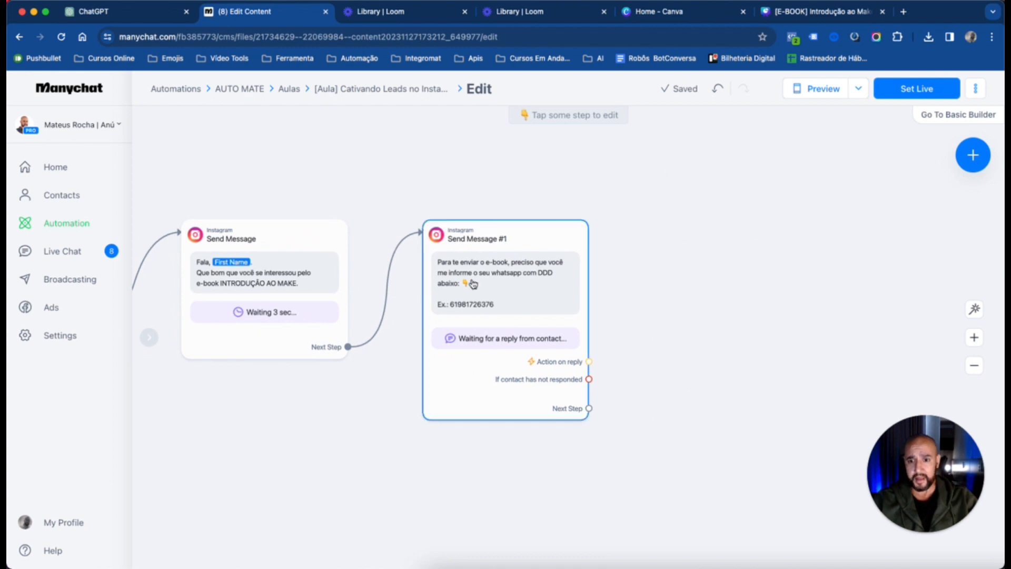
pyautogui.hscroll(3, 473, 284)
pyautogui.scroll(1, 473, 285)
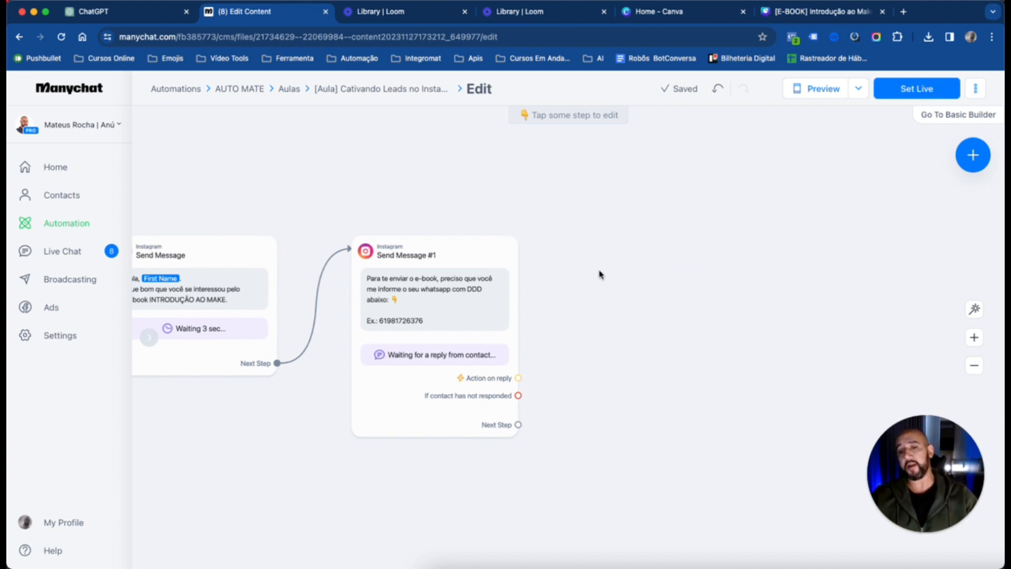
pyautogui.moveTo(588, 327); pyautogui.dragTo(580, 296)
pyautogui.moveTo(495, 225)
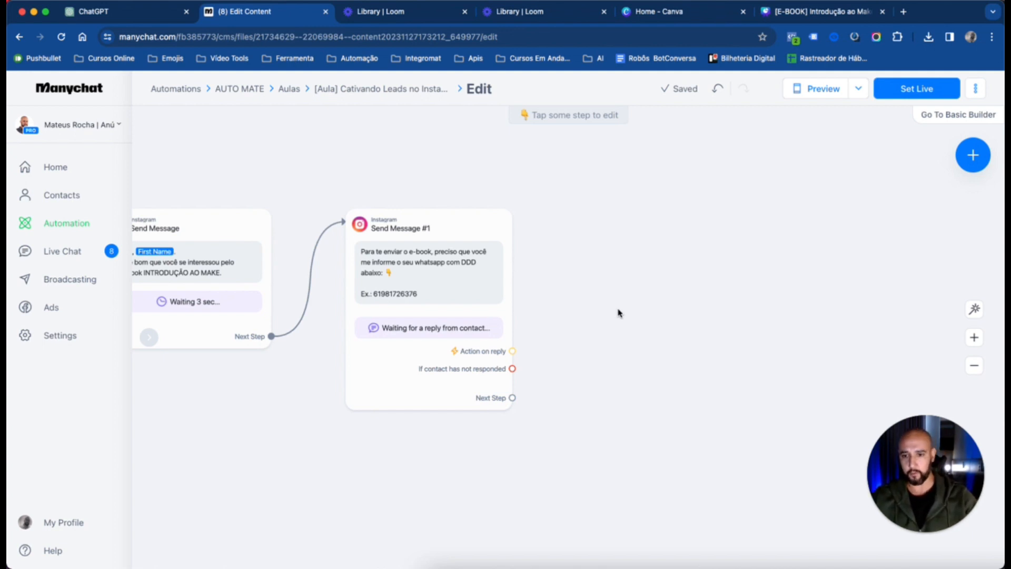
pyautogui.moveTo(653, 235); pyautogui.dragTo(622, 267)
pyautogui.moveTo(688, 263); pyautogui.dragTo(631, 260)
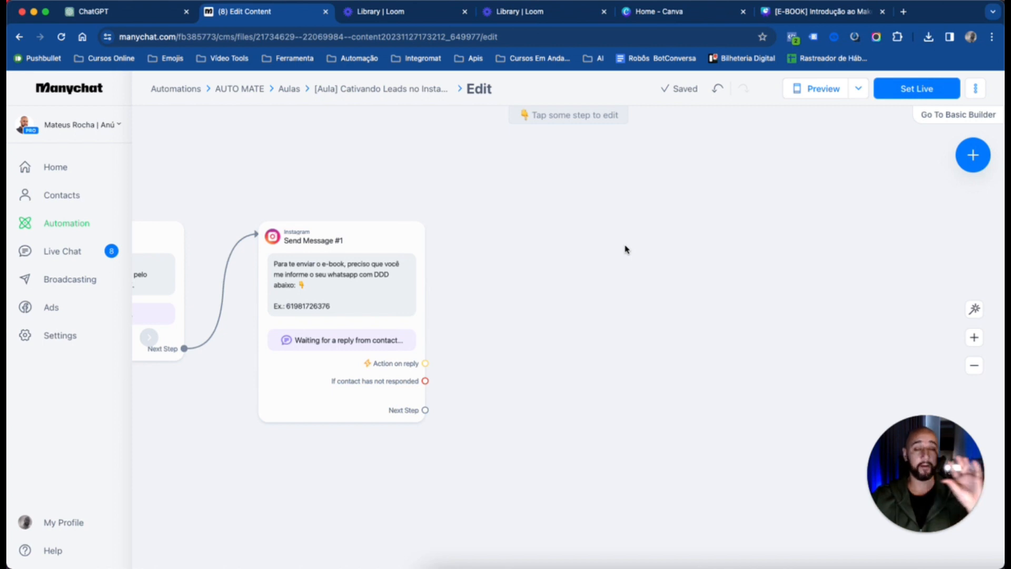
pyautogui.moveTo(621, 244); pyautogui.dragTo(626, 289)
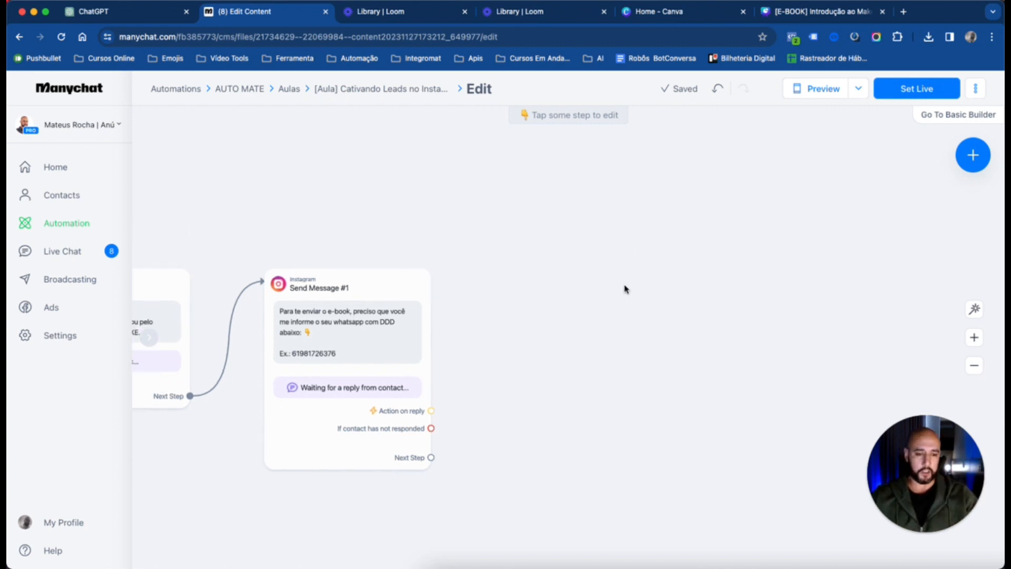
pyautogui.moveTo(539, 287); pyautogui.dragTo(575, 271)
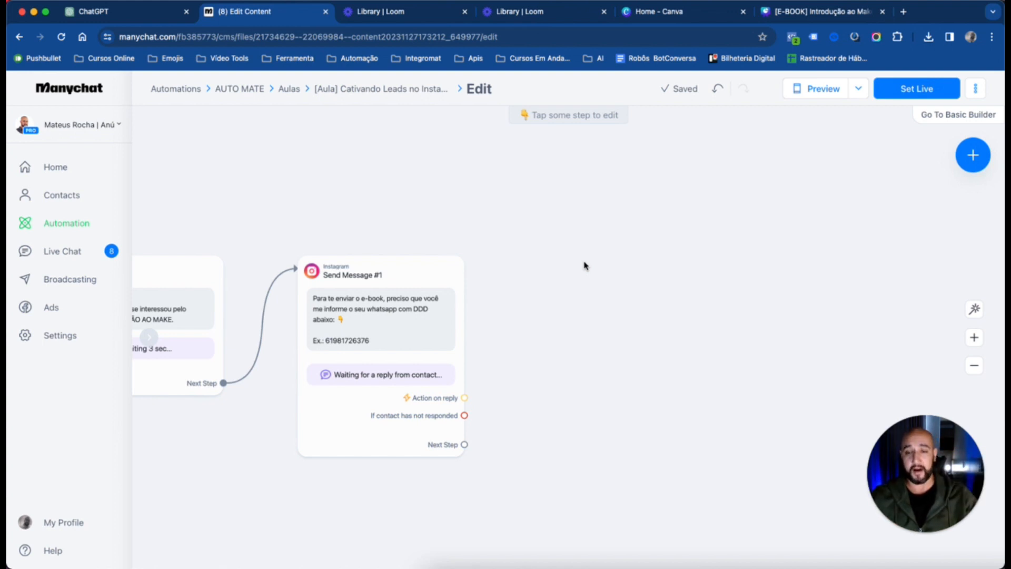
pyautogui.moveTo(606, 249); pyautogui.dragTo(621, 260)
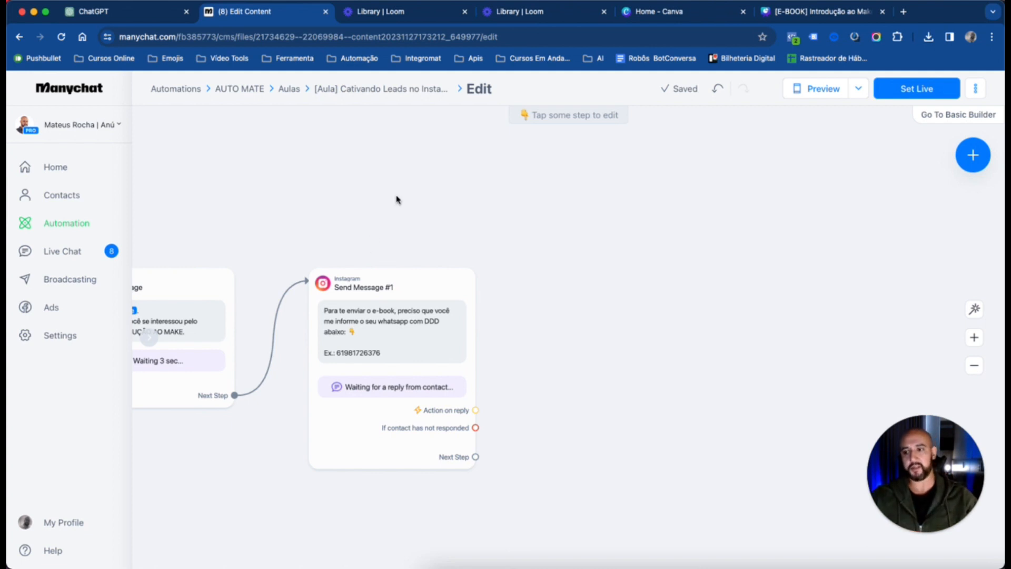
# Open the Manychat account settings in a separate browser tab and show the Integrations section
pyautogui.keyDown('super'); pyautogui.click(60, 341); pyautogui.keyUp('super')
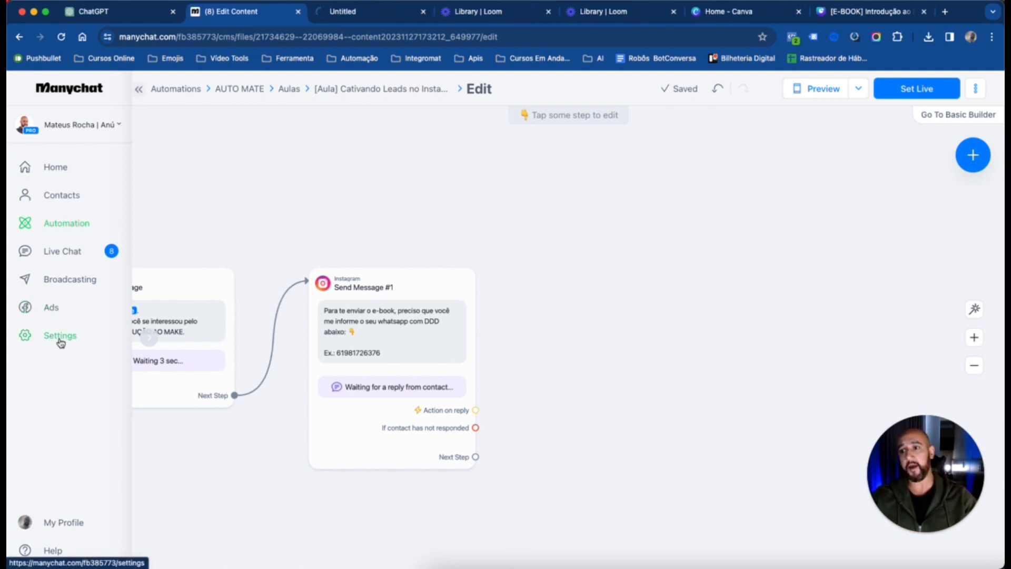
pyautogui.click(350, 17)
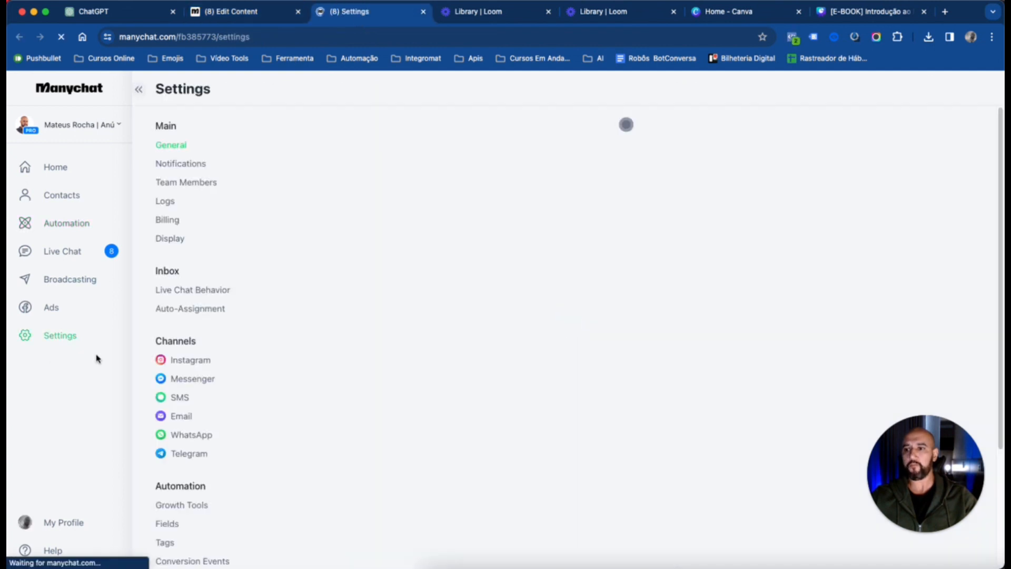
pyautogui.scroll(-5, 188, 154)
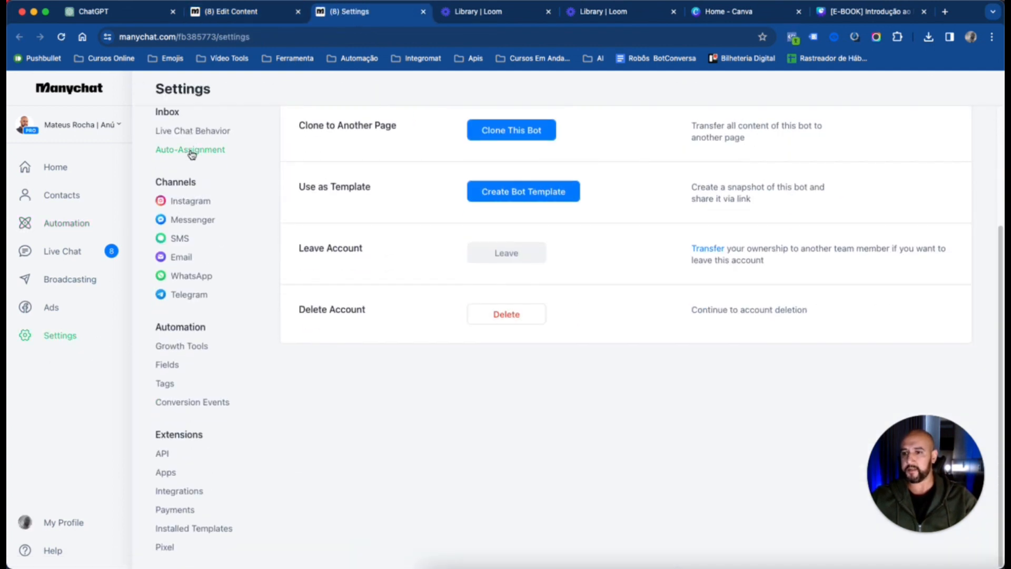
pyautogui.click(195, 497)
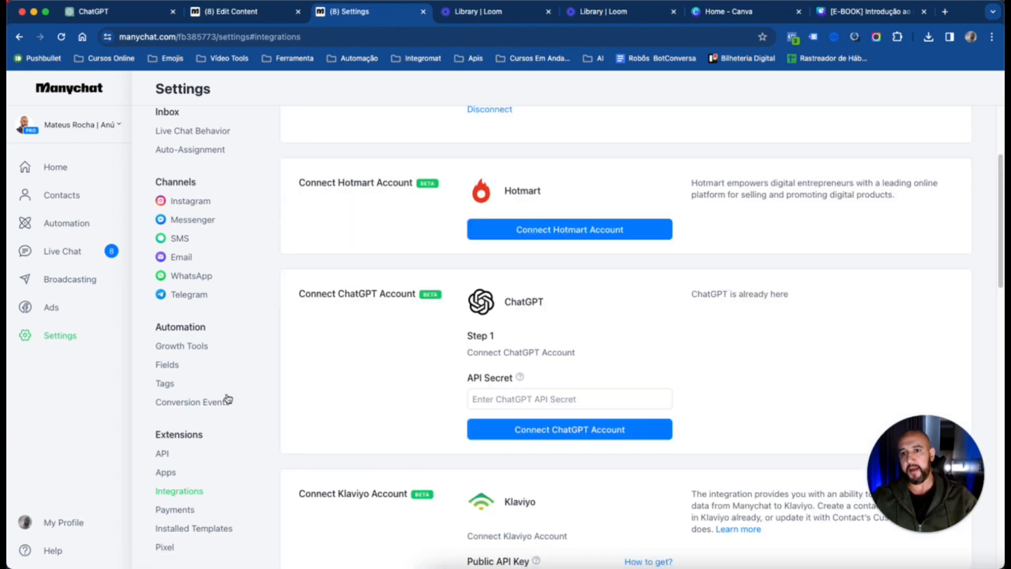
# Examine the available integrations and the Google Sheets account connection, then close the settings and return to the flow
pyautogui.scroll(-15, 605, 264)
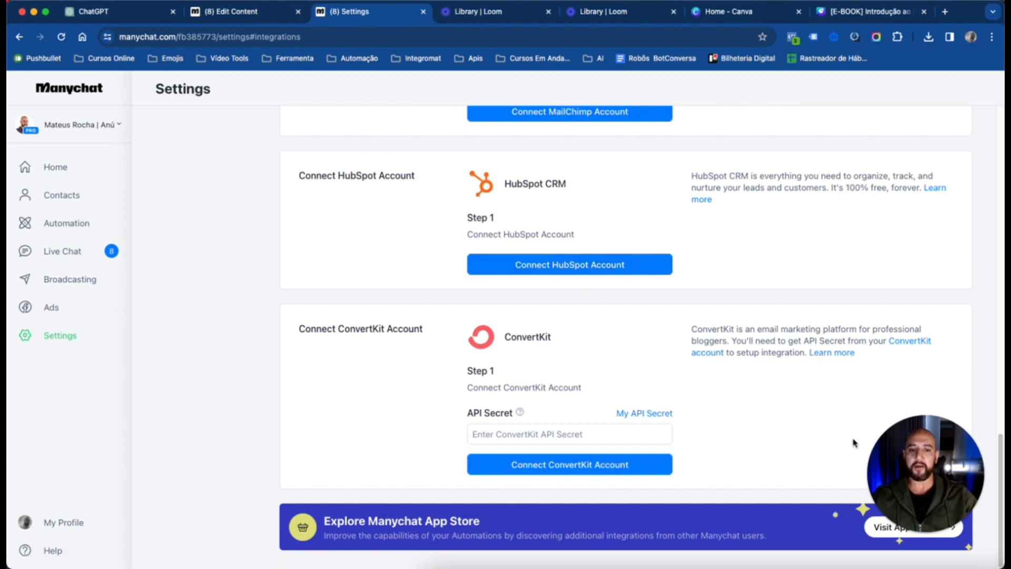
pyautogui.scroll(1, 792, 273)
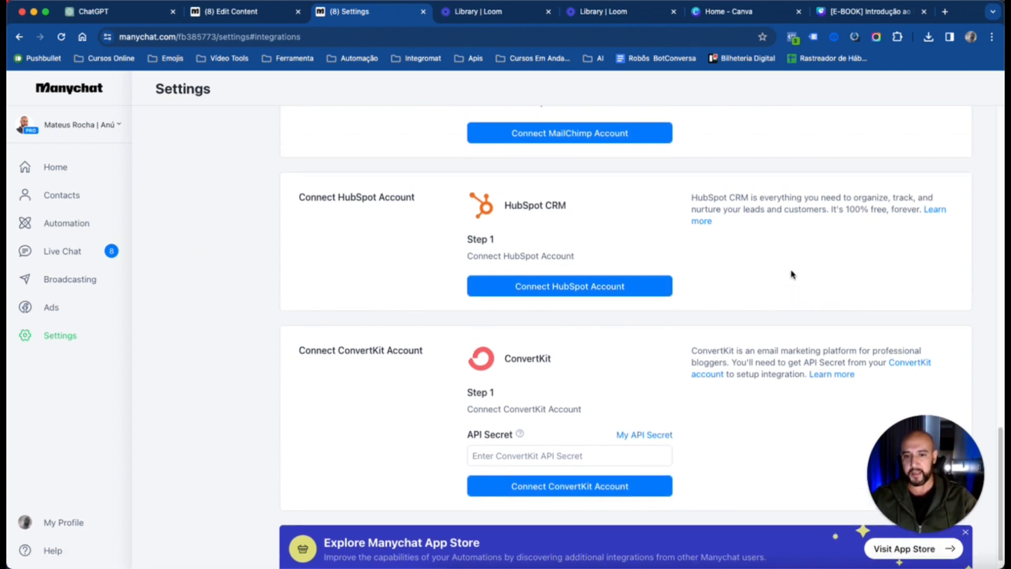
pyautogui.scroll(-1, 791, 273)
pyautogui.moveTo(923, 454); pyautogui.dragTo(931, 411)
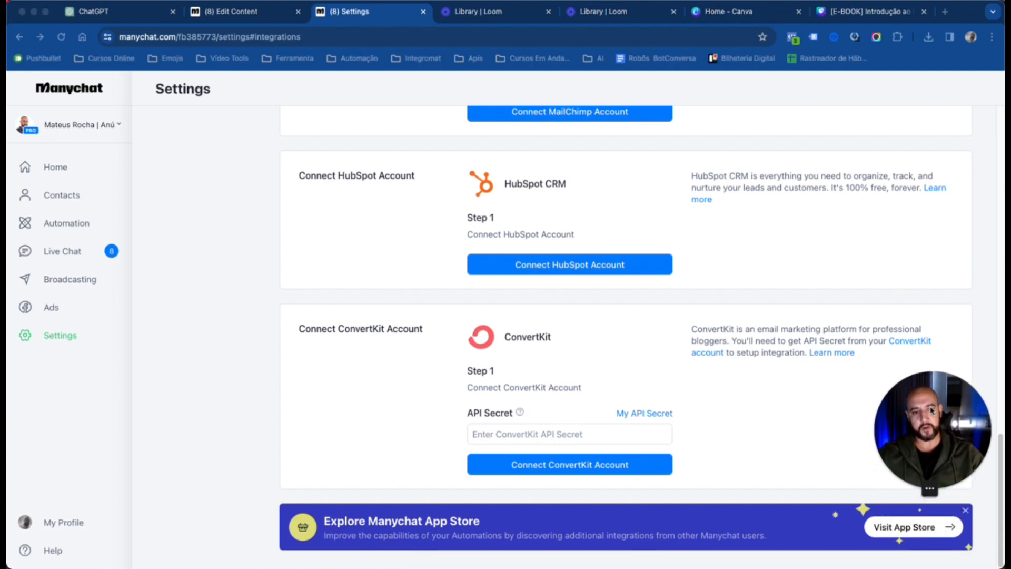
pyautogui.scroll(15, 804, 244)
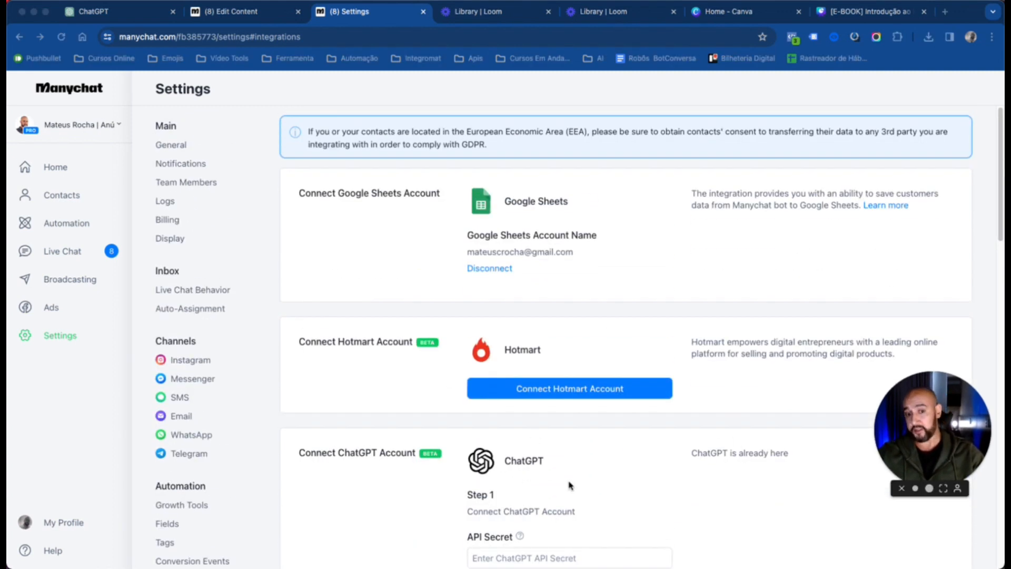
pyautogui.moveTo(954, 446); pyautogui.dragTo(957, 508)
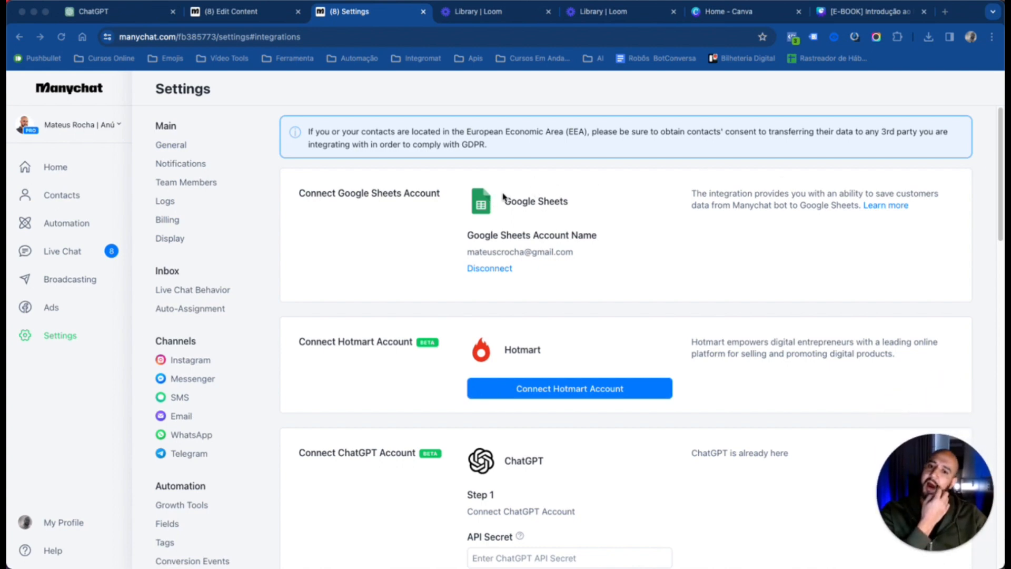
pyautogui.click(632, 197)
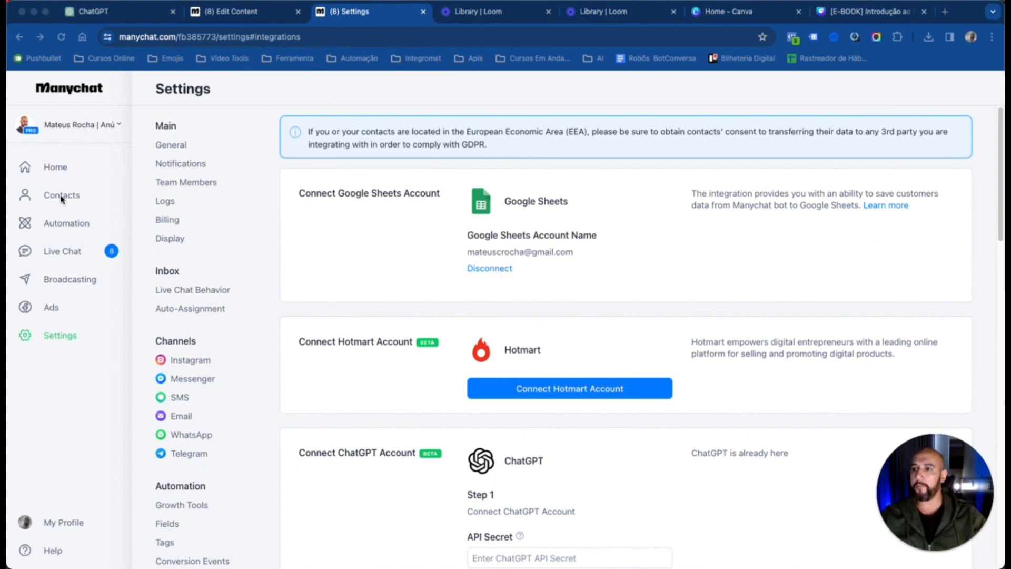
pyautogui.click(424, 12)
# Add an Actions step to the flow beside Send Message #1
pyautogui.moveTo(678, 426); pyautogui.dragTo(819, 366)
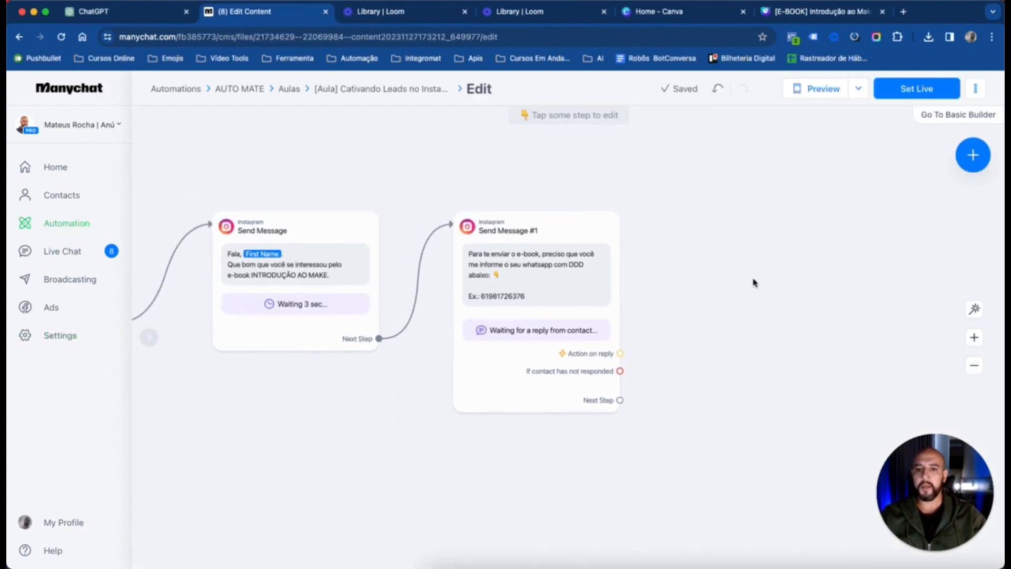
pyautogui.moveTo(813, 247); pyautogui.dragTo(718, 258)
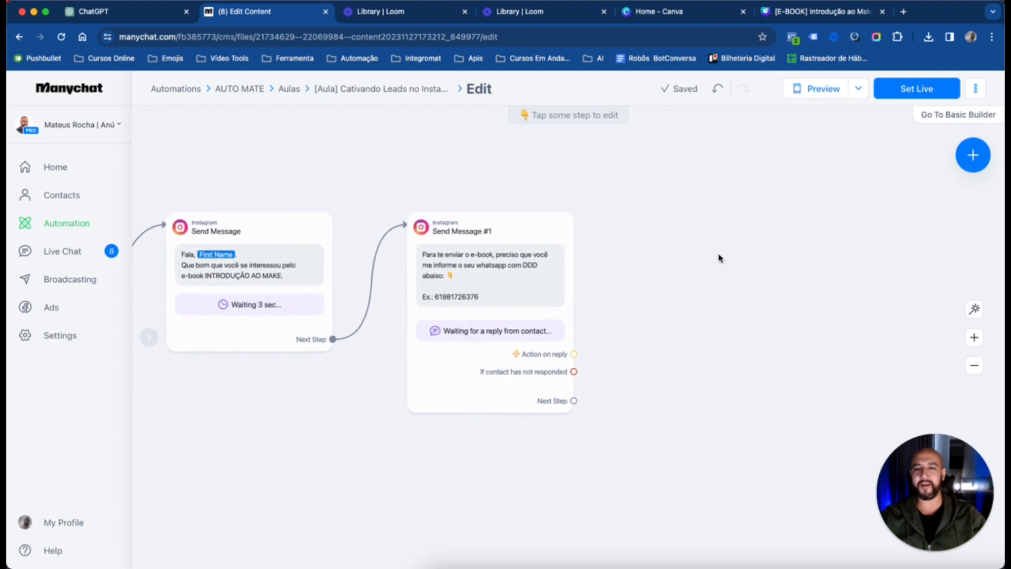
pyautogui.click(977, 165)
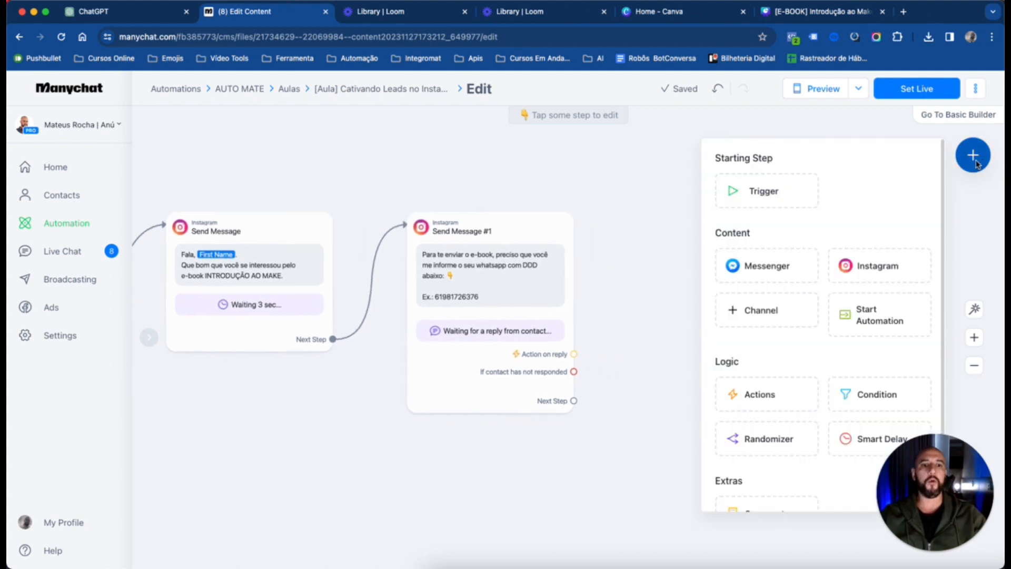
pyautogui.scroll(-1, 821, 295)
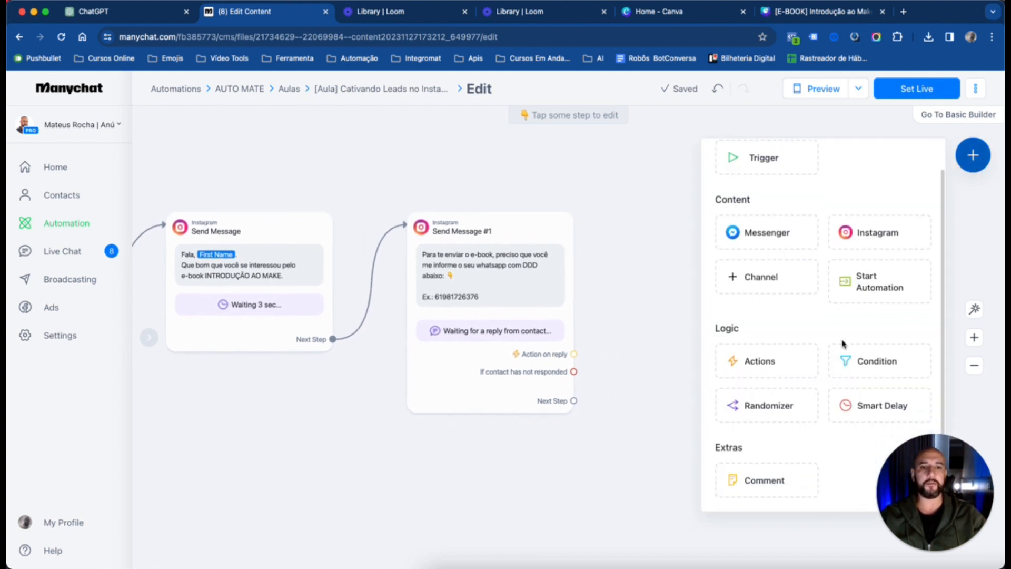
pyautogui.click(765, 363)
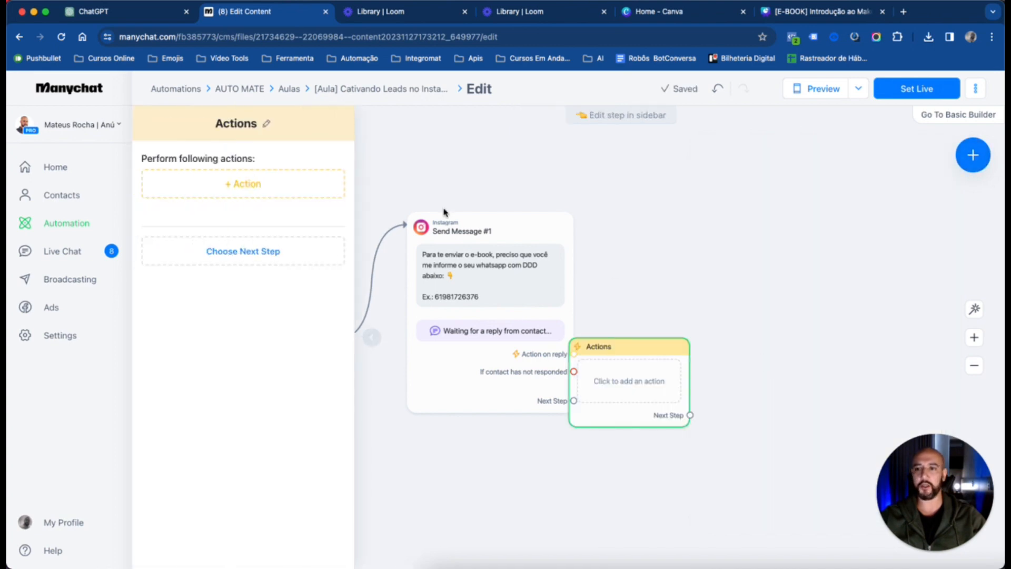
# Add a Google Sheets Insert row action to the Actions step and open its spreadsheet selection
pyautogui.click(289, 183)
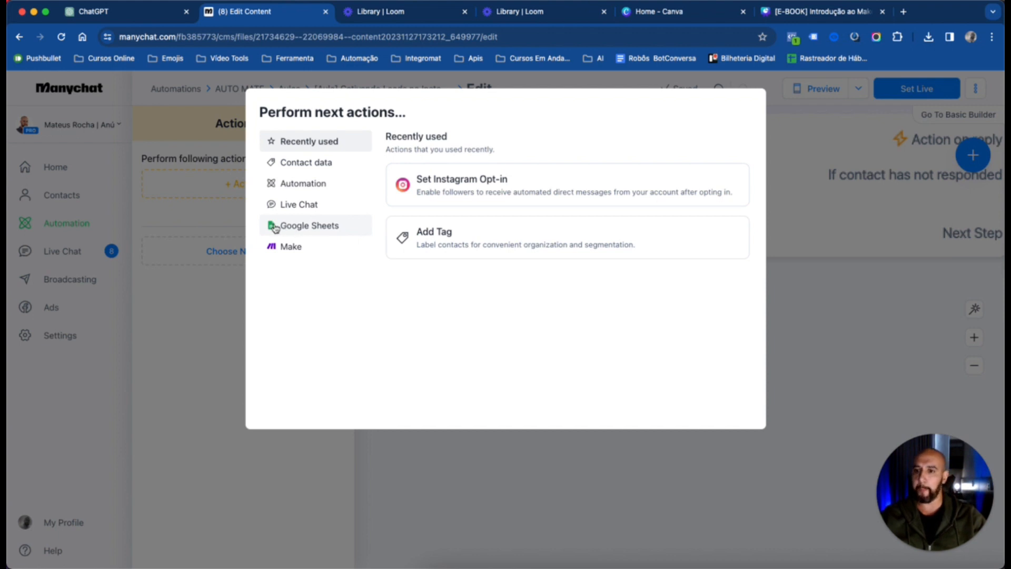
pyautogui.click(332, 231)
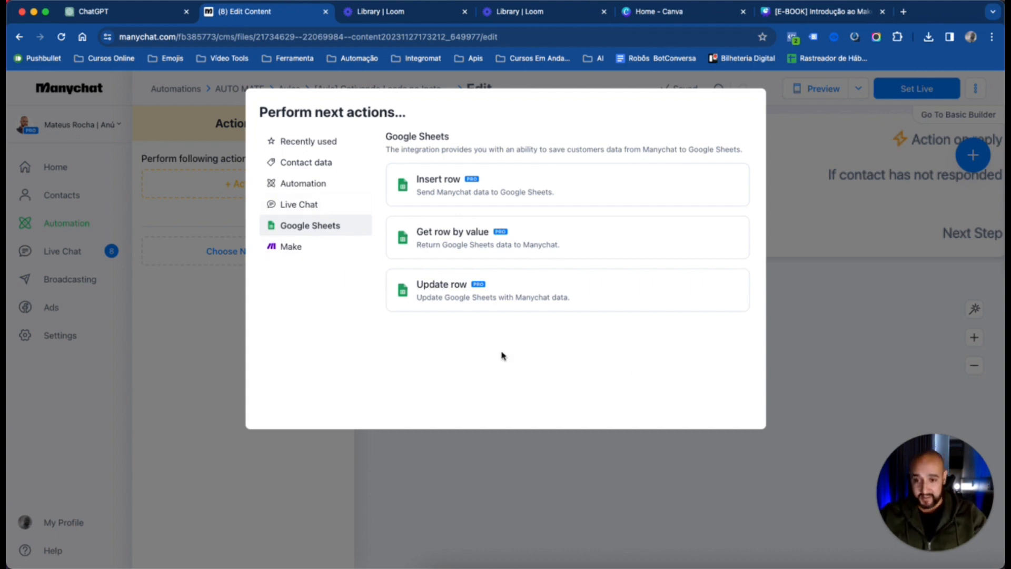
pyautogui.click(441, 197)
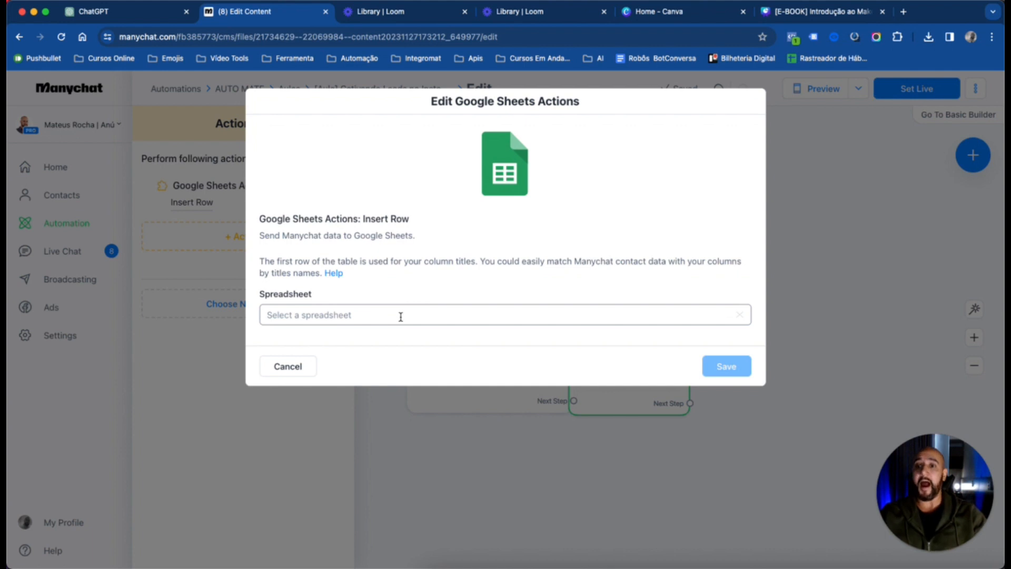
pyautogui.click(366, 315)
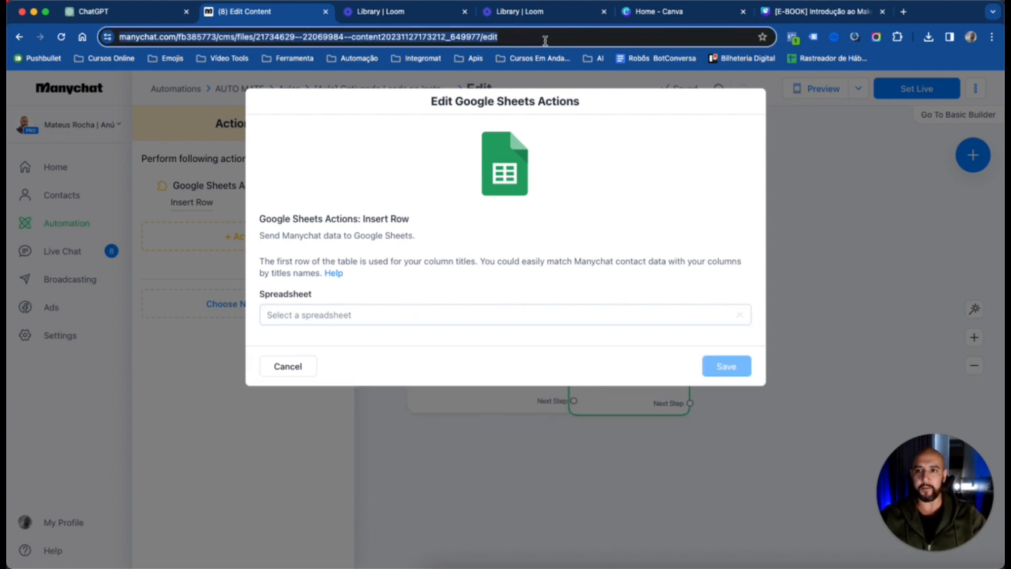
# Switch to Google Drive in a new browser tab
pyautogui.click(544, 38)
pyautogui.press('super+t')
pyautogui.write('drive.google.com')
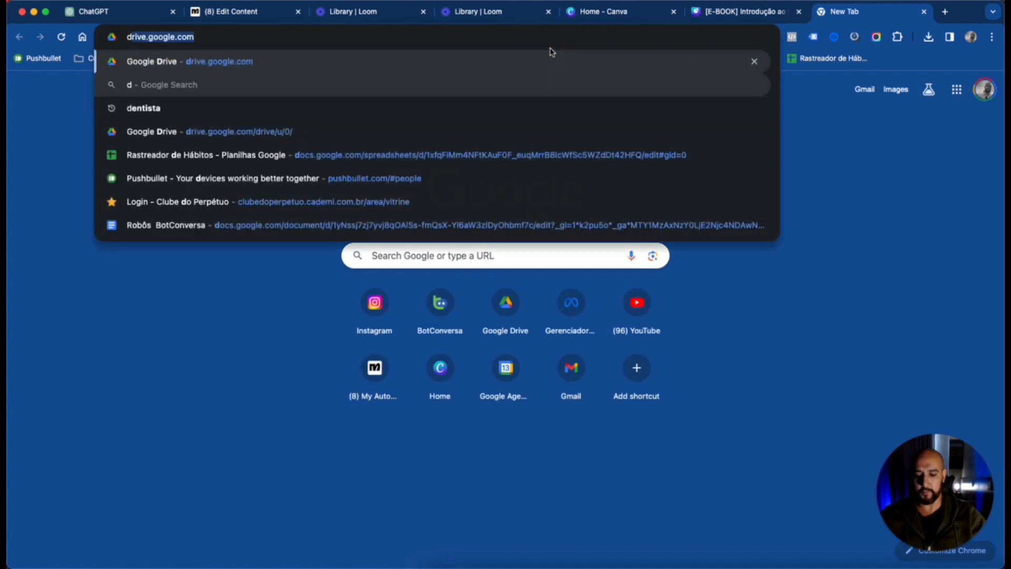
pyautogui.press('Return')
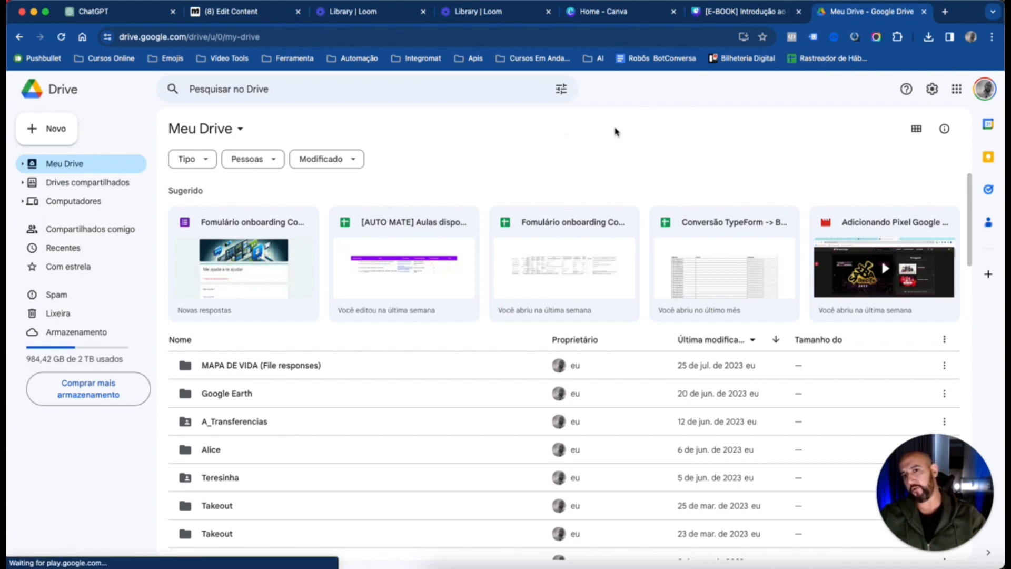
# Show the folder location of the suggested spreadsheet "[AUTO MATE] Aulas disponíveis"
pyautogui.rightClick(411, 229)
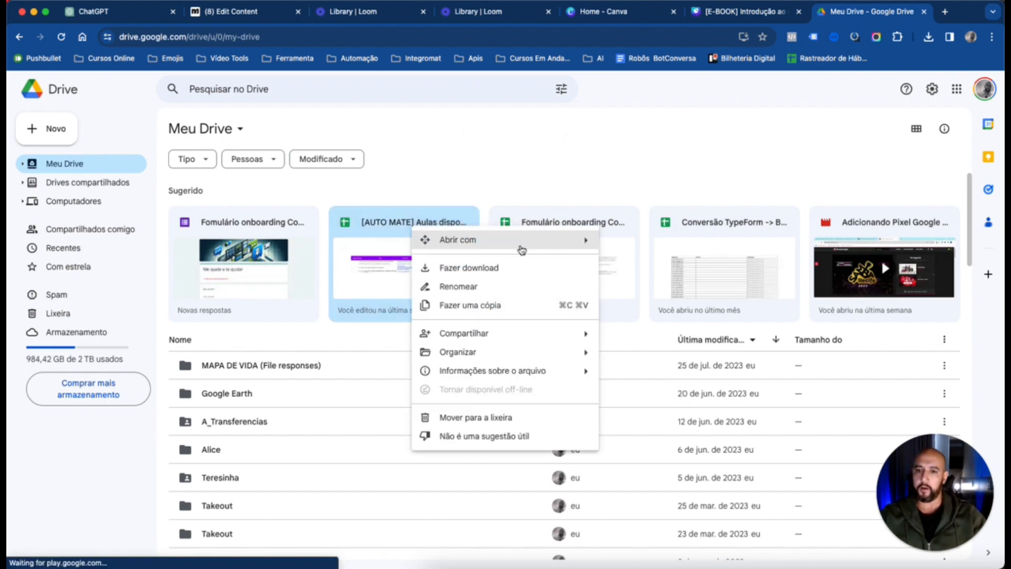
pyautogui.moveTo(577, 353)
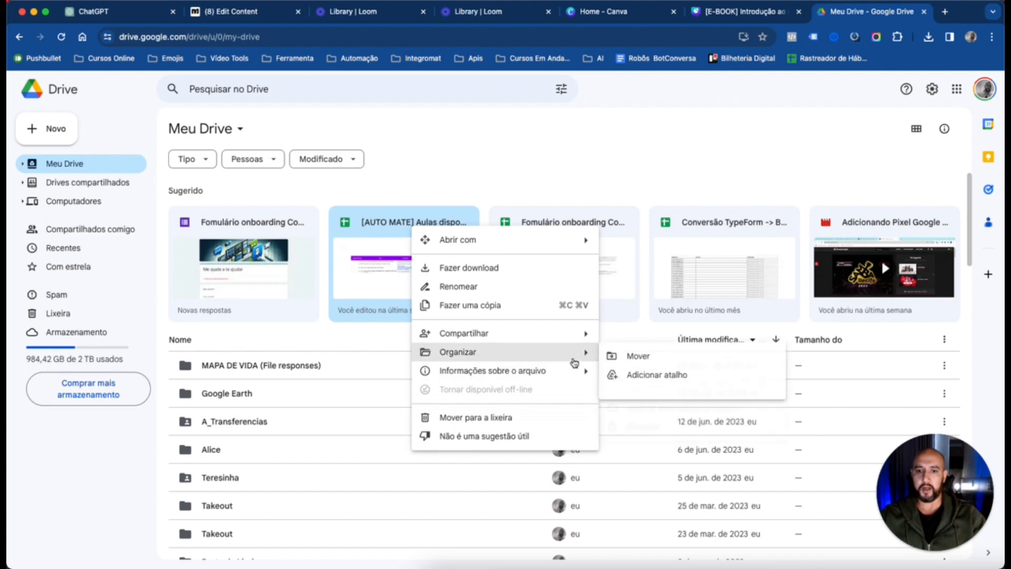
pyautogui.moveTo(543, 372)
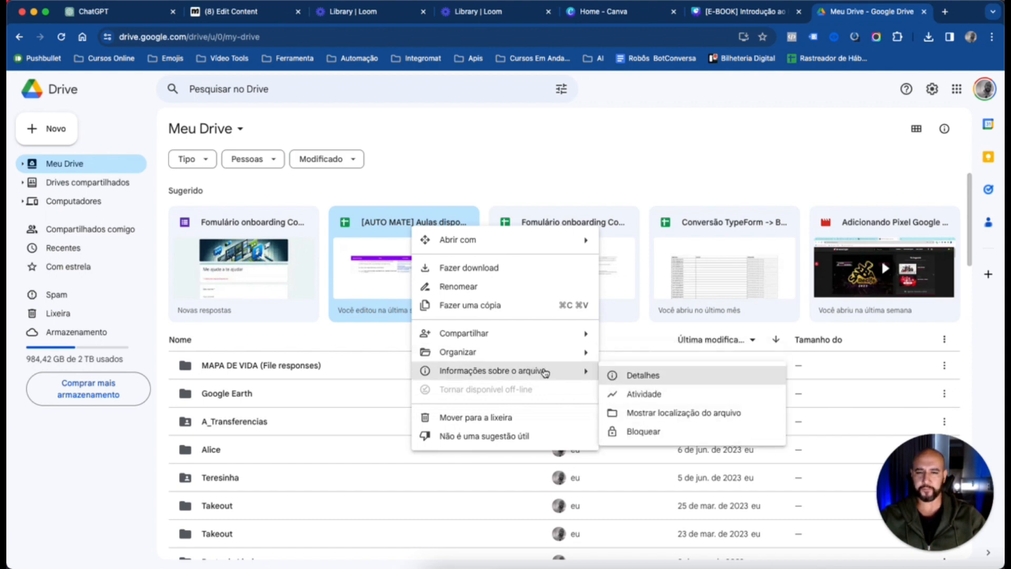
pyautogui.click(674, 413)
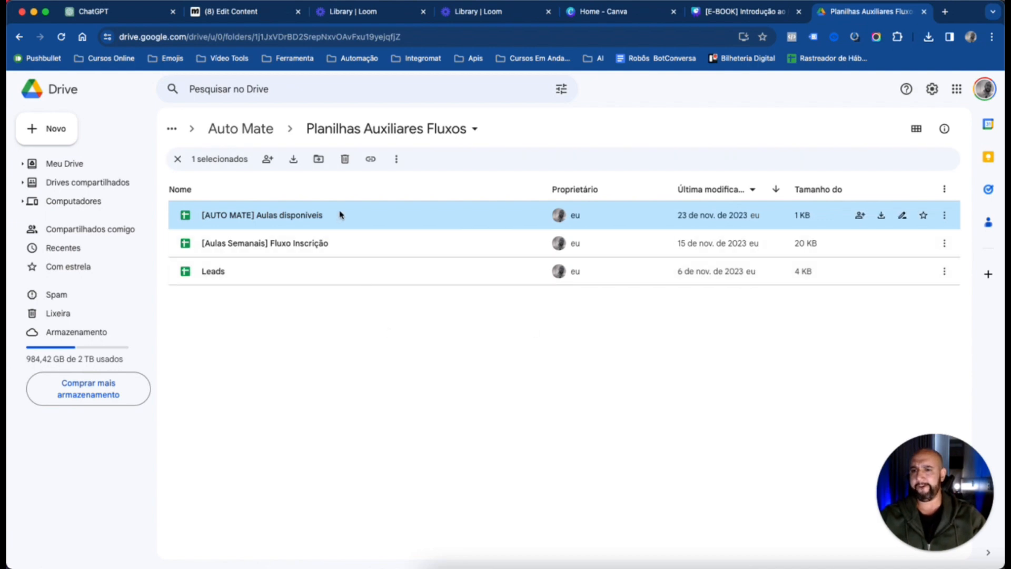
# Create a folder named "Aulas" inside Planilhas Auxiliares Fluxos and open it
pyautogui.rightClick(321, 389)
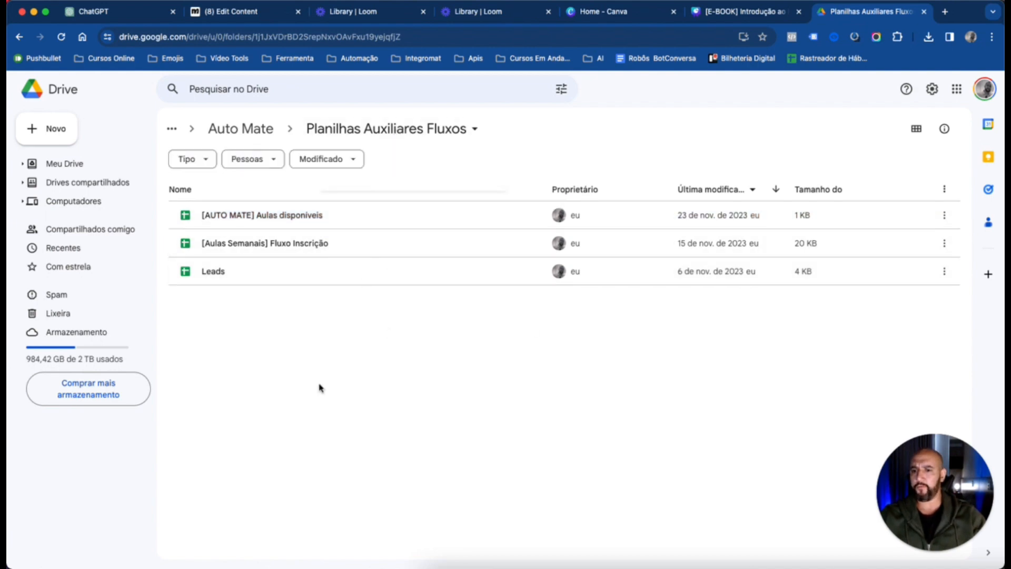
pyautogui.click(394, 205)
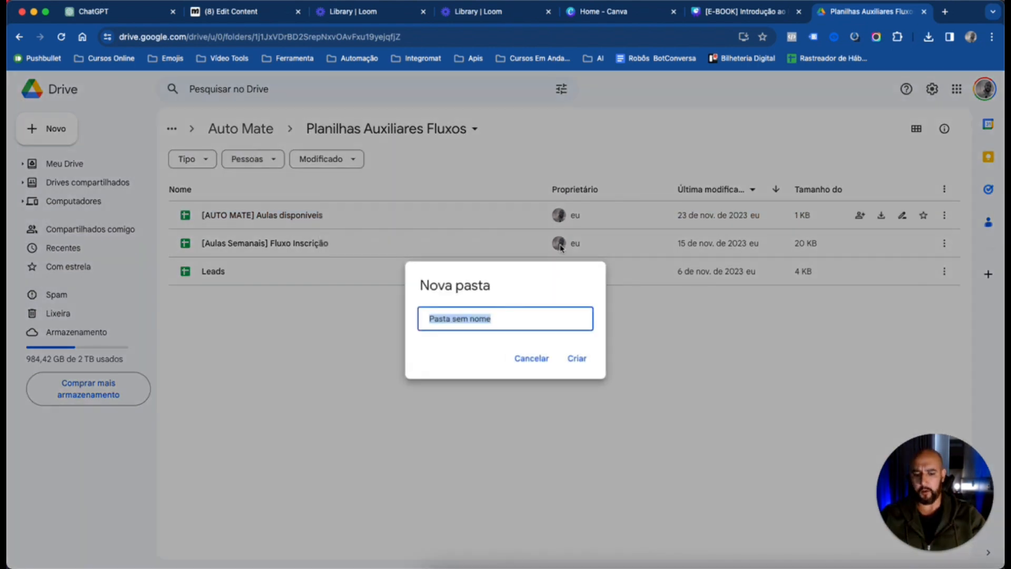
pyautogui.write('Aulas')
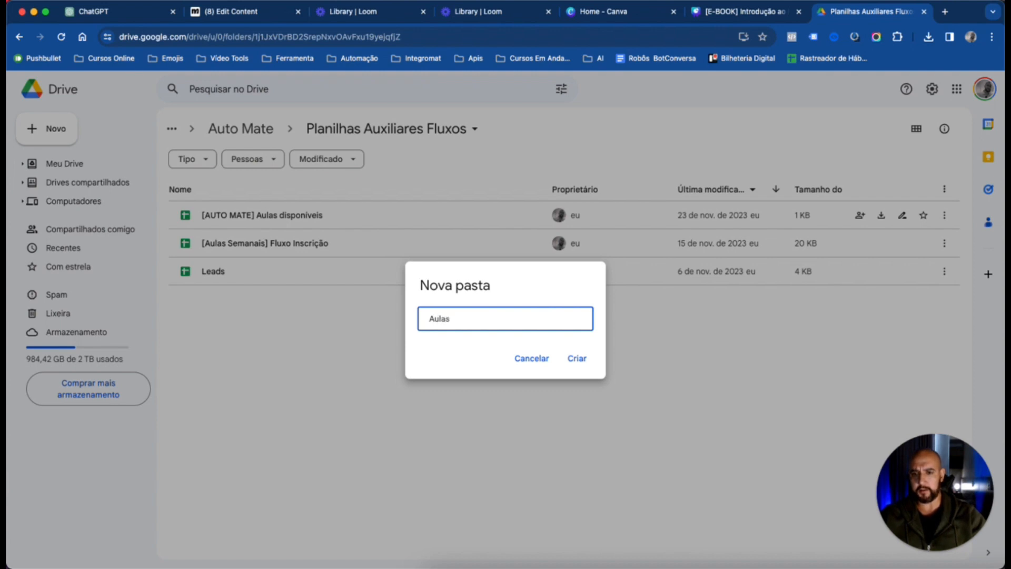
pyautogui.press('Return')
pyautogui.doubleClick(226, 219)
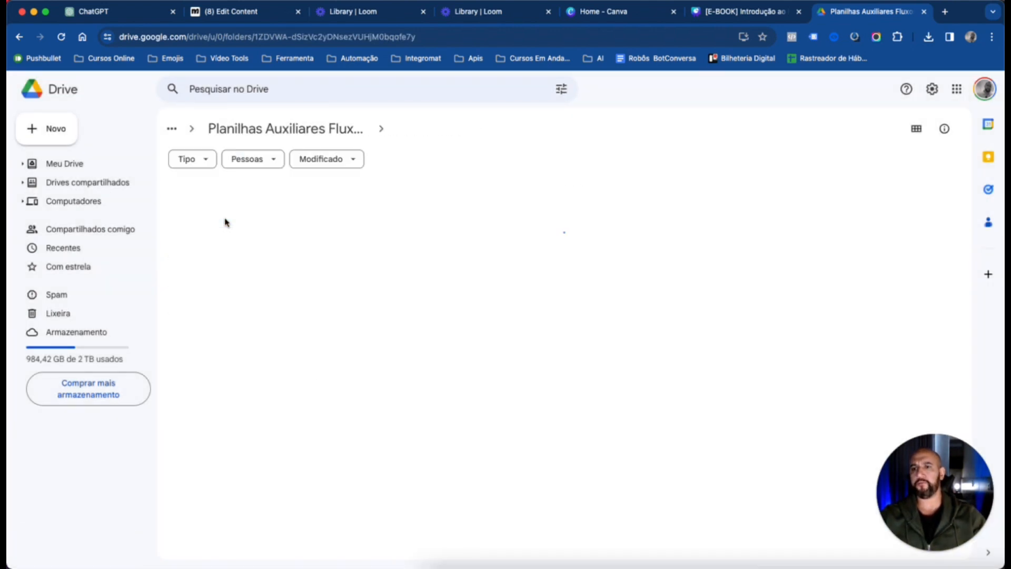
pyautogui.click(270, 13)
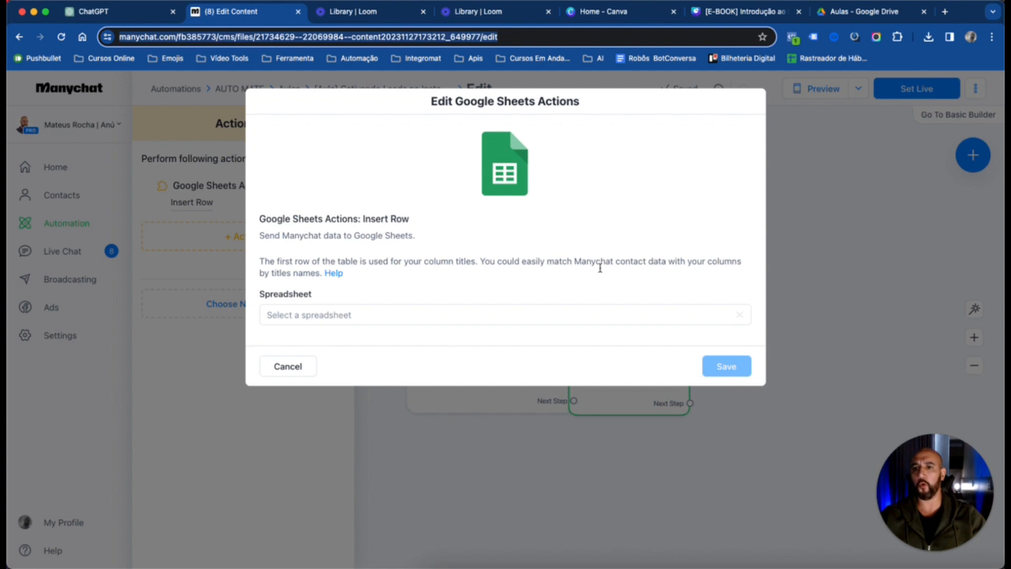
pyautogui.click(287, 316)
pyautogui.click(287, 366)
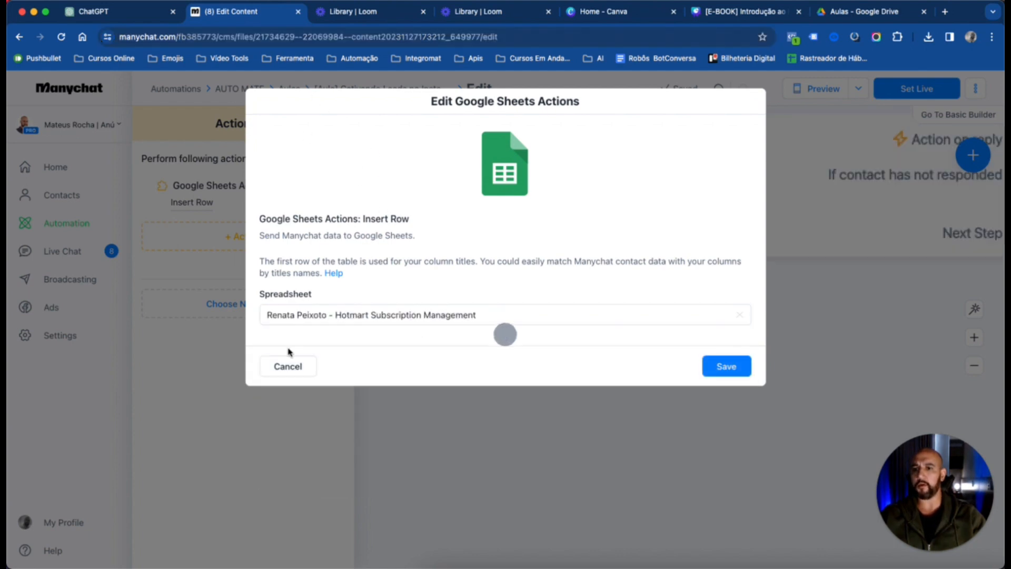
pyautogui.click(288, 365)
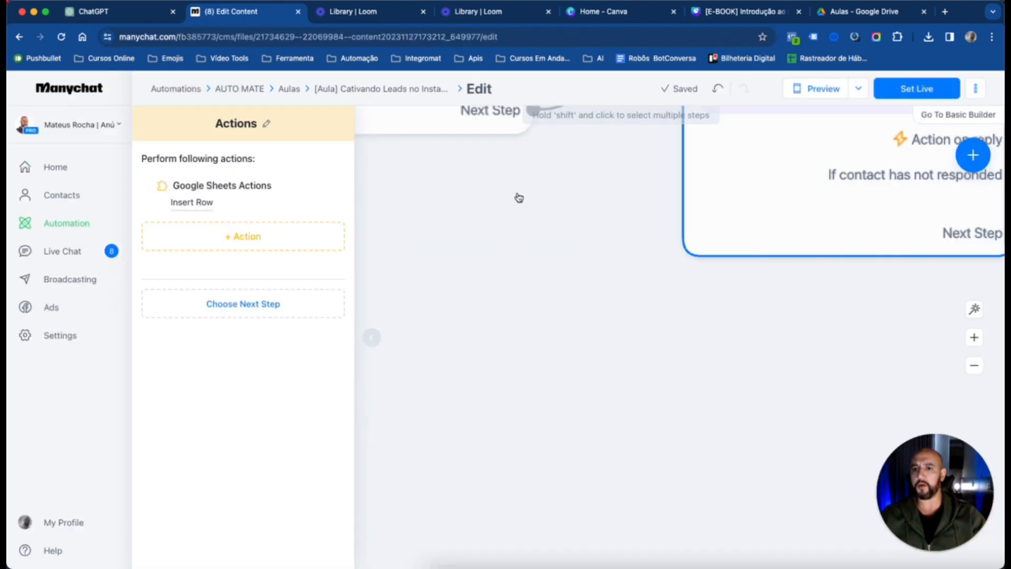
# Look up the automation in the Aulas folder under AUTO MATE and reopen it for editing
pyautogui.click(388, 95)
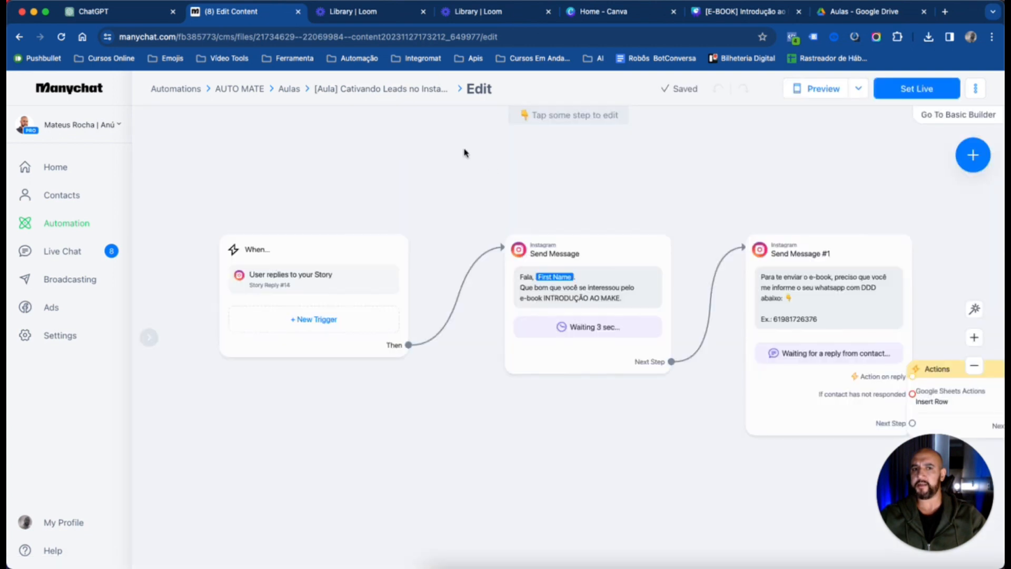
pyautogui.moveTo(715, 186); pyautogui.dragTo(607, 186)
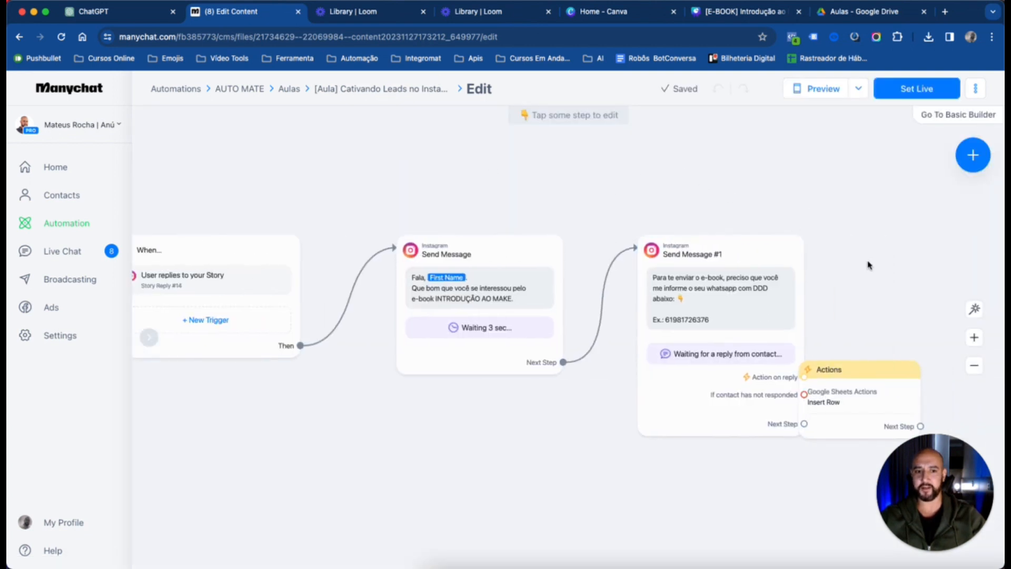
pyautogui.click(369, 94)
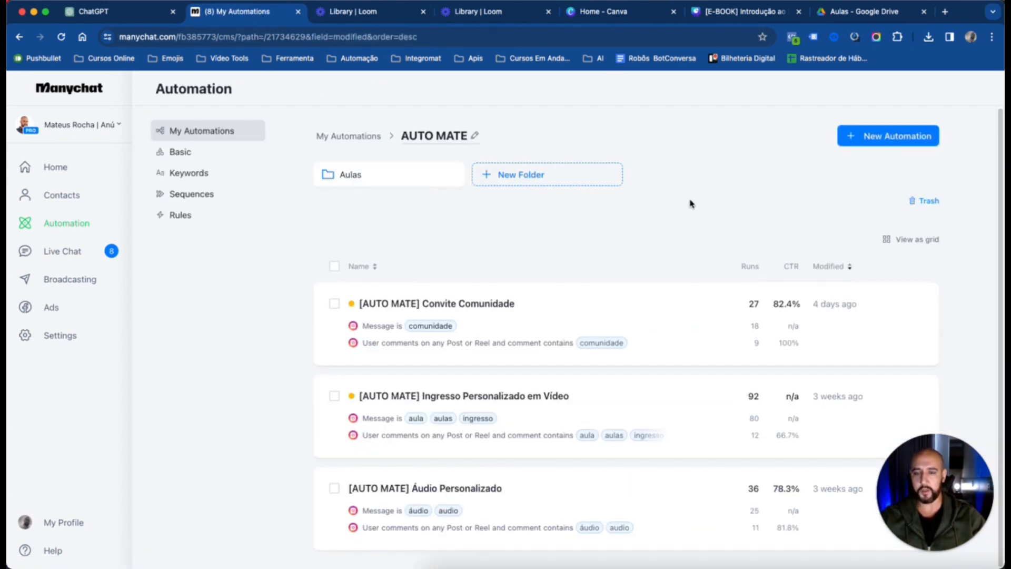
pyautogui.click(368, 174)
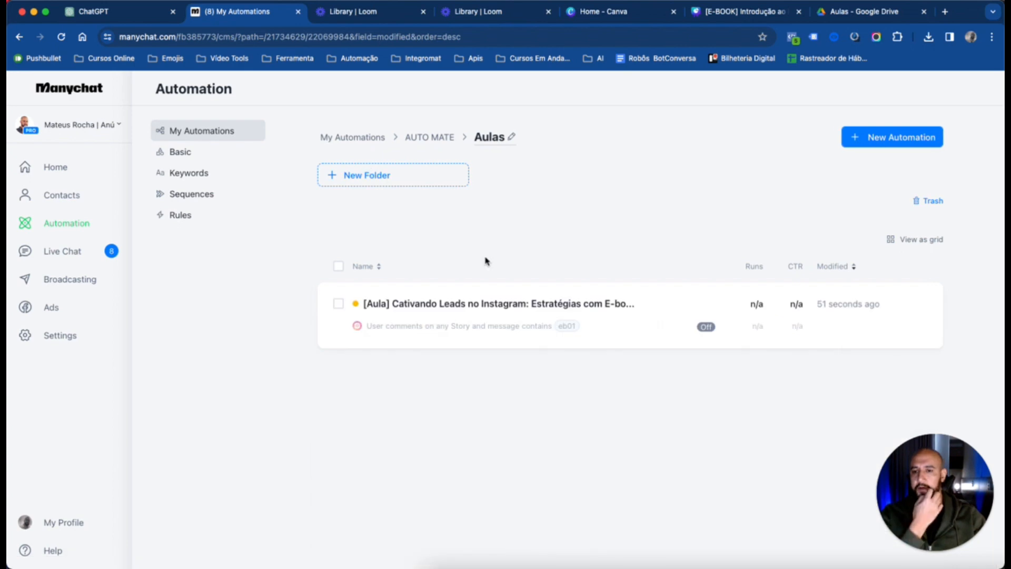
pyautogui.click(492, 302)
# Switch to Google Drive and create a blank Google Sheets spreadsheet in the Aulas folder
pyautogui.click(864, 11)
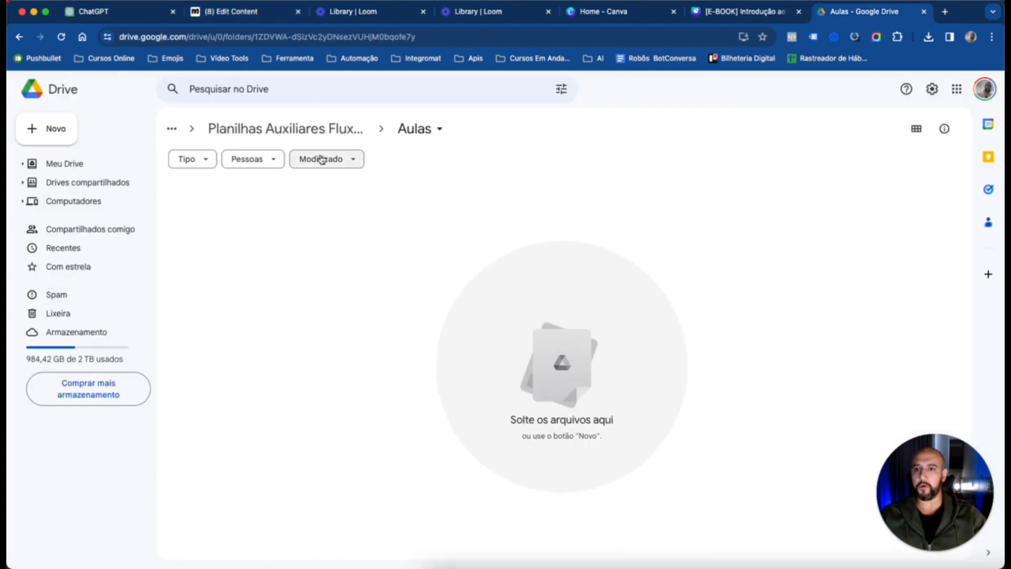
pyautogui.rightClick(400, 231)
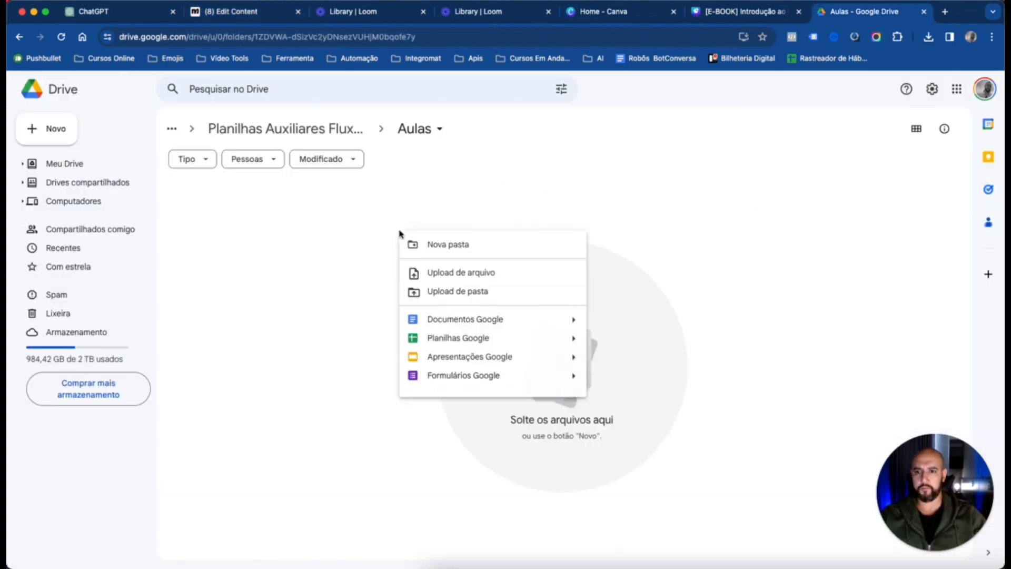
pyautogui.click(467, 332)
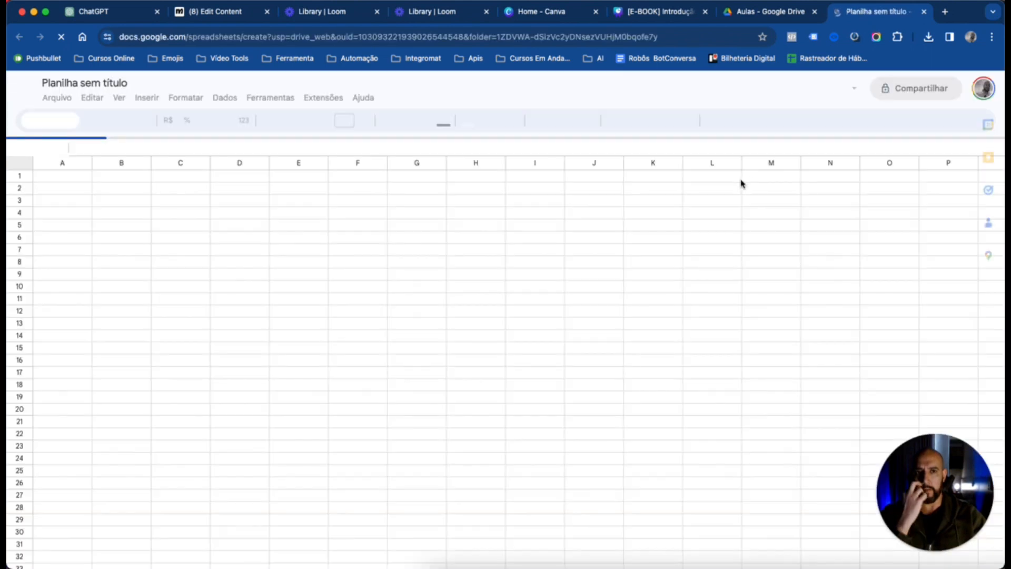
# Rename the new spreadsheet as "[Automate][Aula] Leads EB01"
pyautogui.click(112, 82)
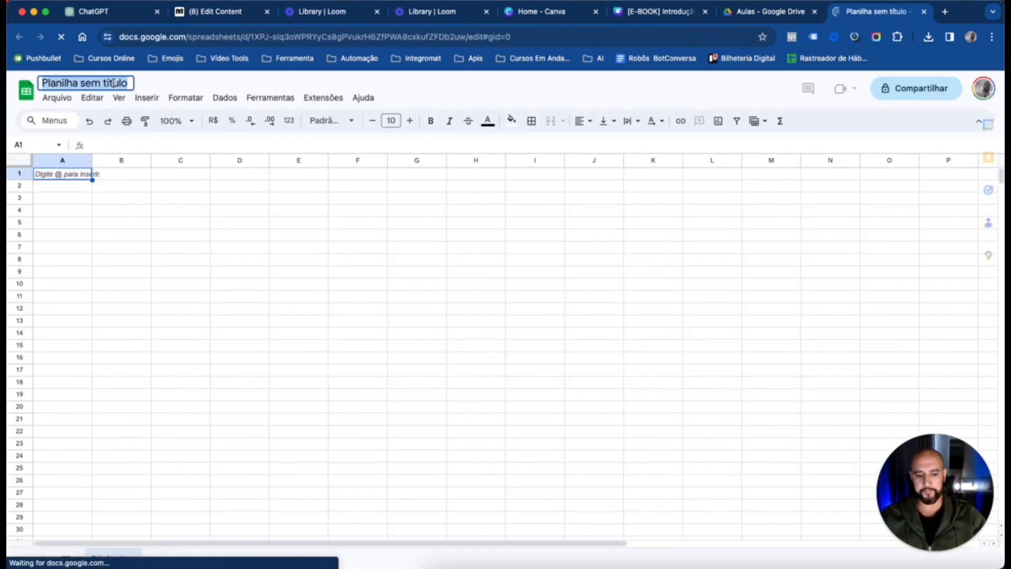
pyautogui.write('[Au')
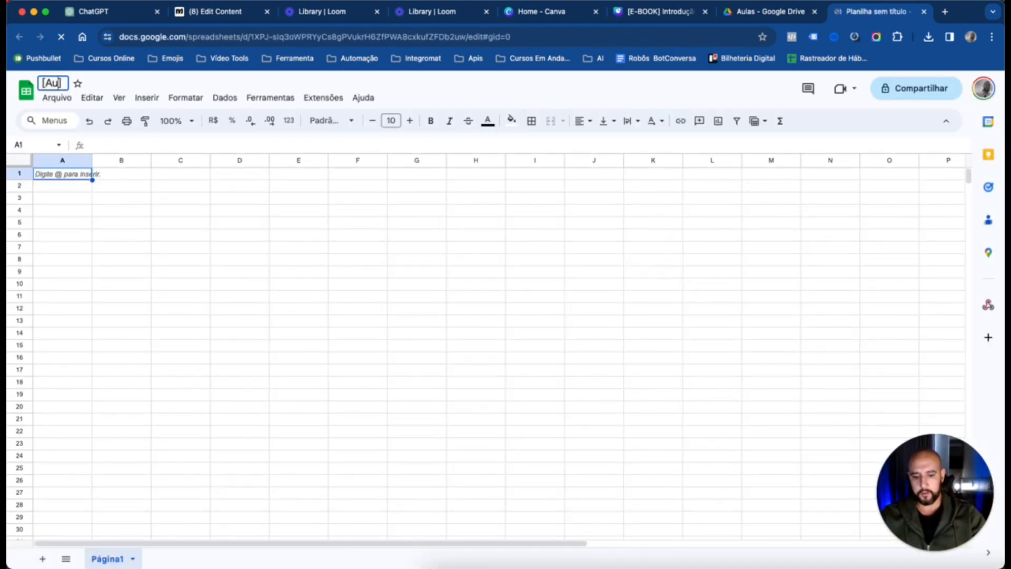
pyautogui.write('tomate][')
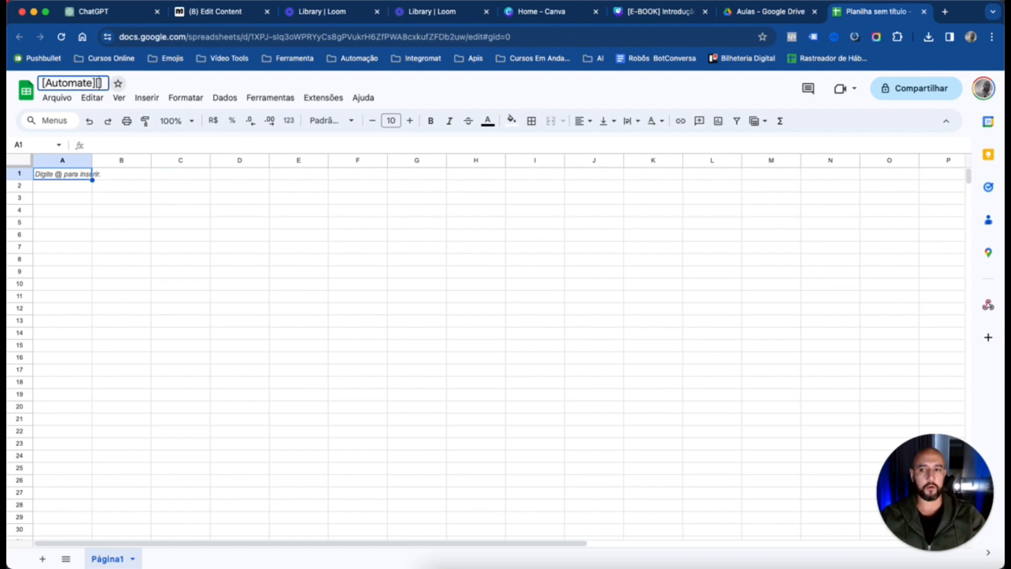
pyautogui.write('Aula]')
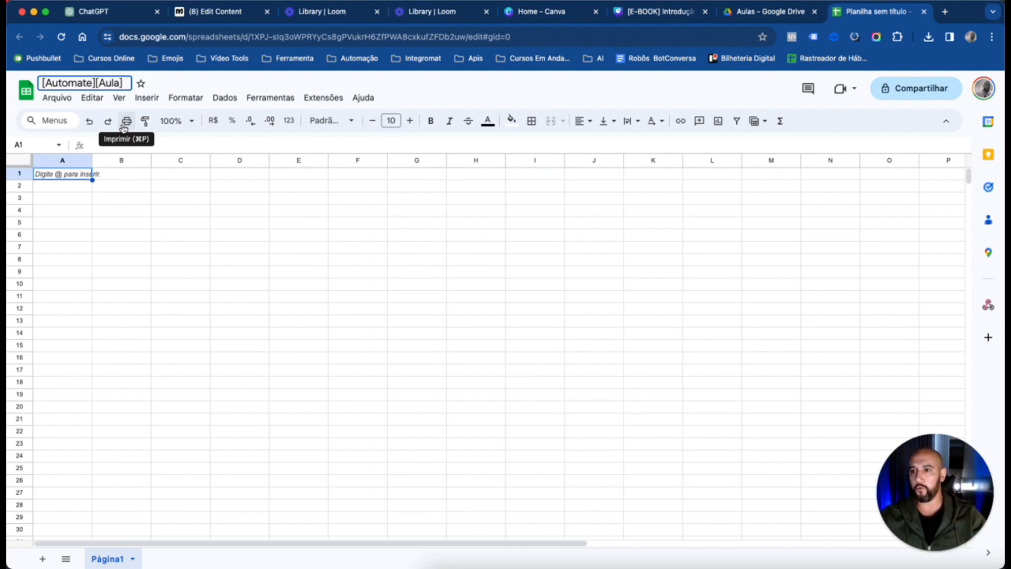
pyautogui.write('Leads')
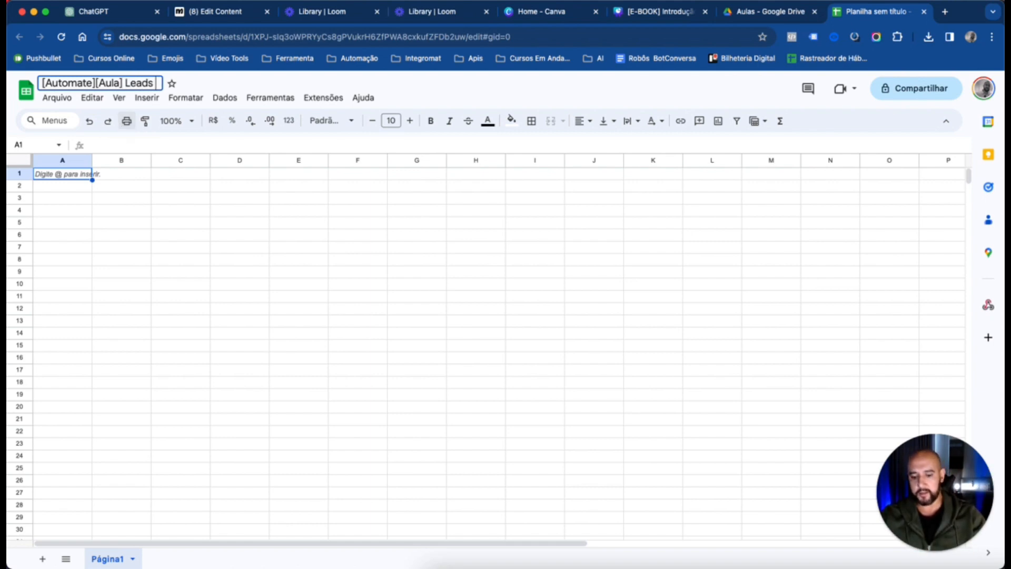
pyautogui.write(' @B')
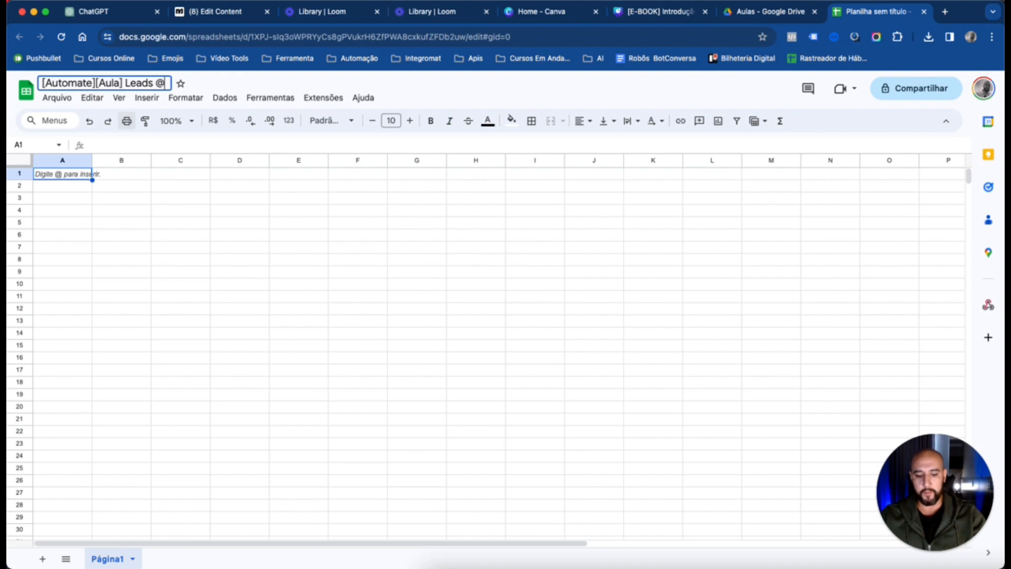
pyautogui.press('BackSpace')
pyautogui.press('BackSpace')
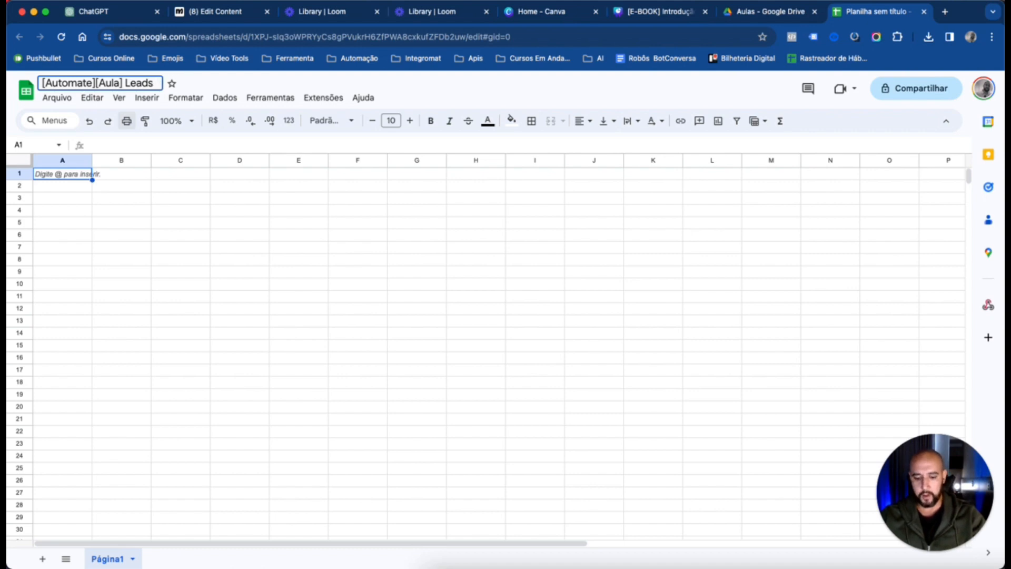
pyautogui.write('EB01')
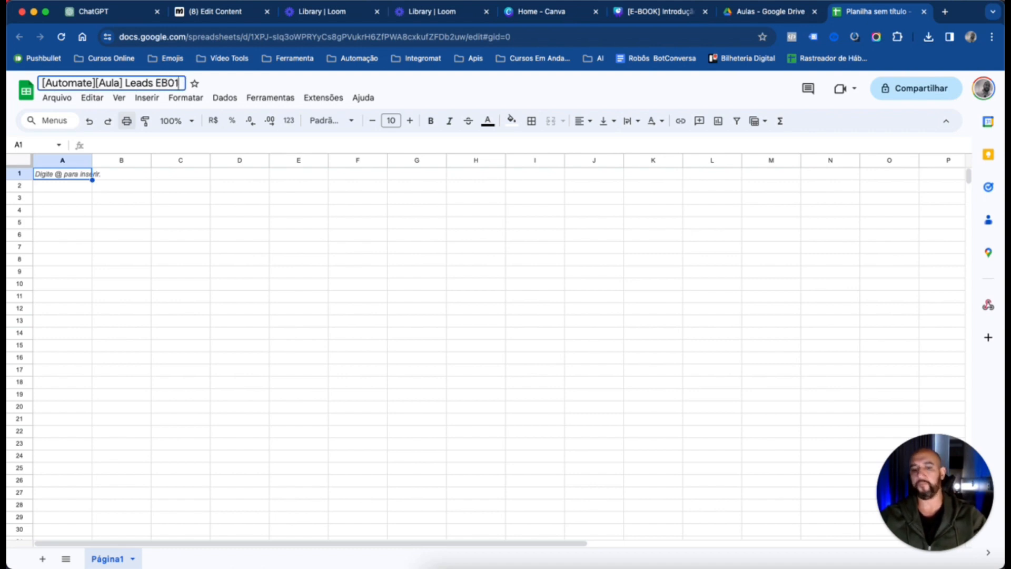
pyautogui.press('Return')
pyautogui.click(370, 264)
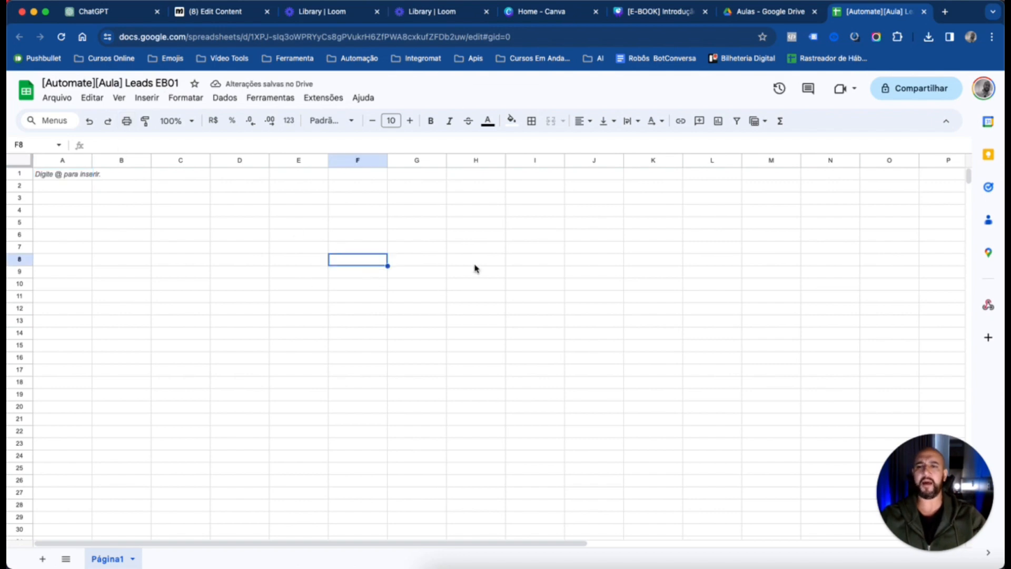
# Enter the column header "Primeiro Nome" in cell A1
pyautogui.click(127, 175)
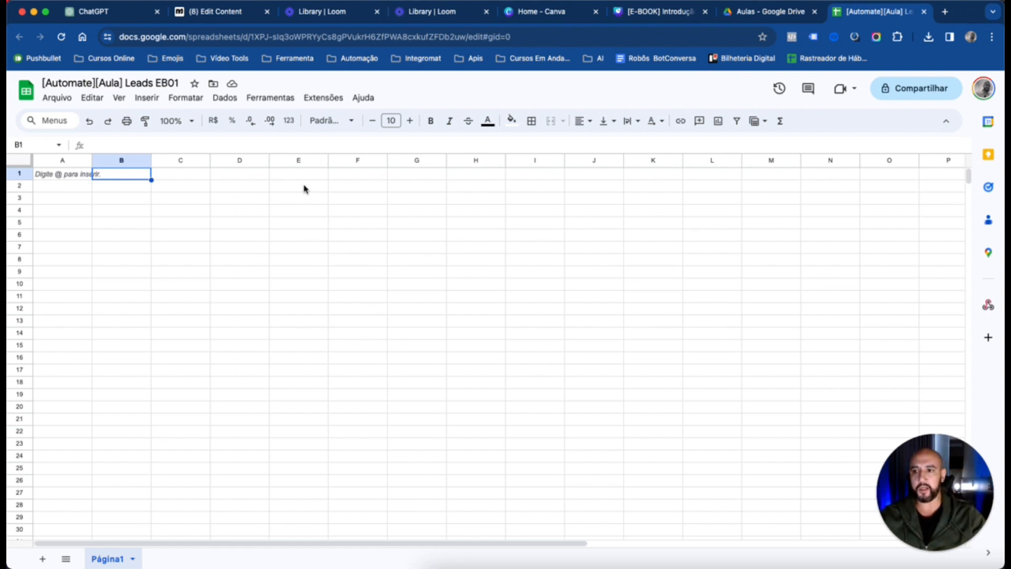
pyautogui.click(65, 180)
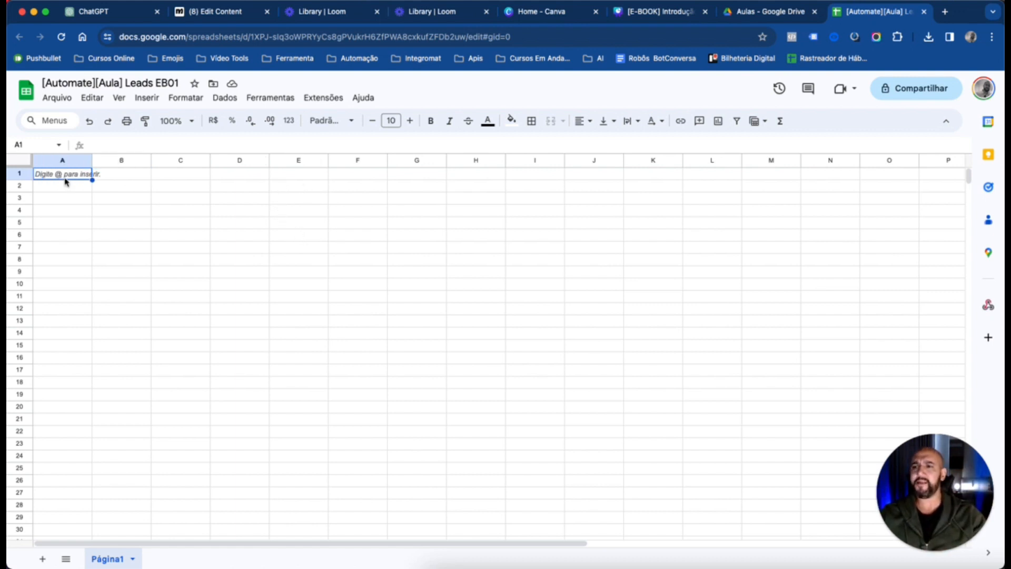
pyautogui.write('Prime')
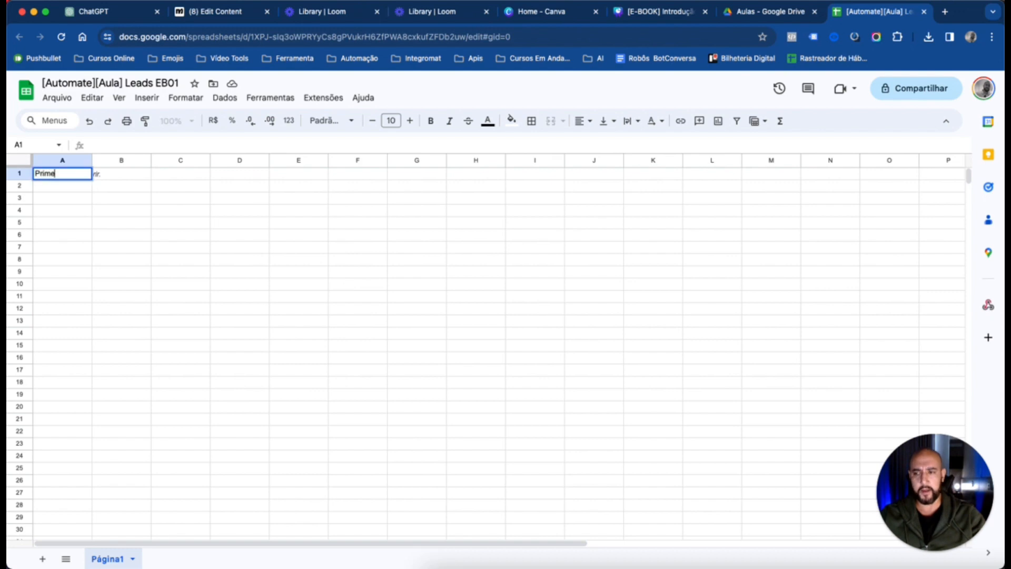
pyautogui.write('iro Nome')
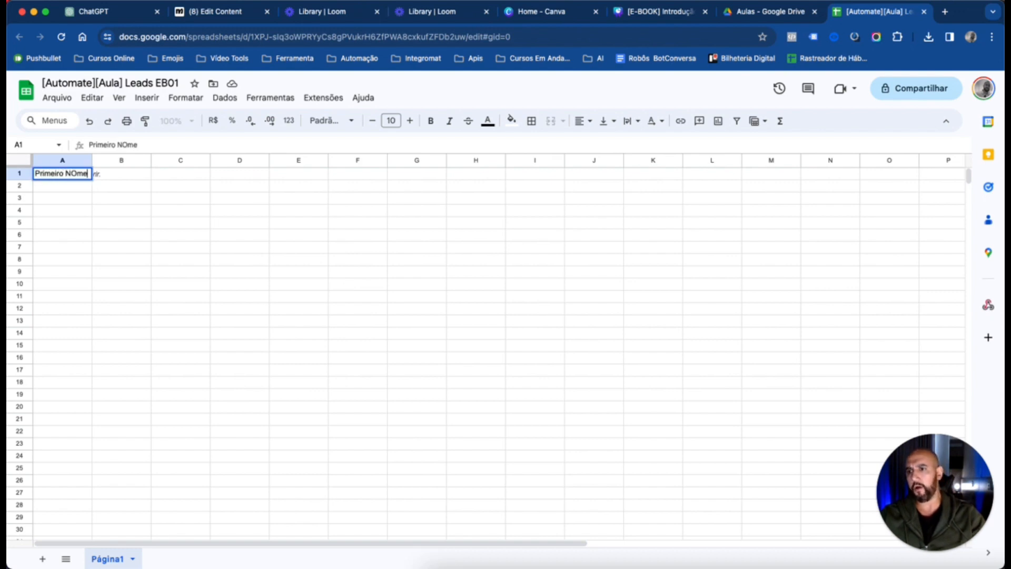
pyautogui.press('BackSpace')
pyautogui.press('BackSpace')
pyautogui.press('BackSpace')
pyautogui.write('ome')
pyautogui.press('Tab')
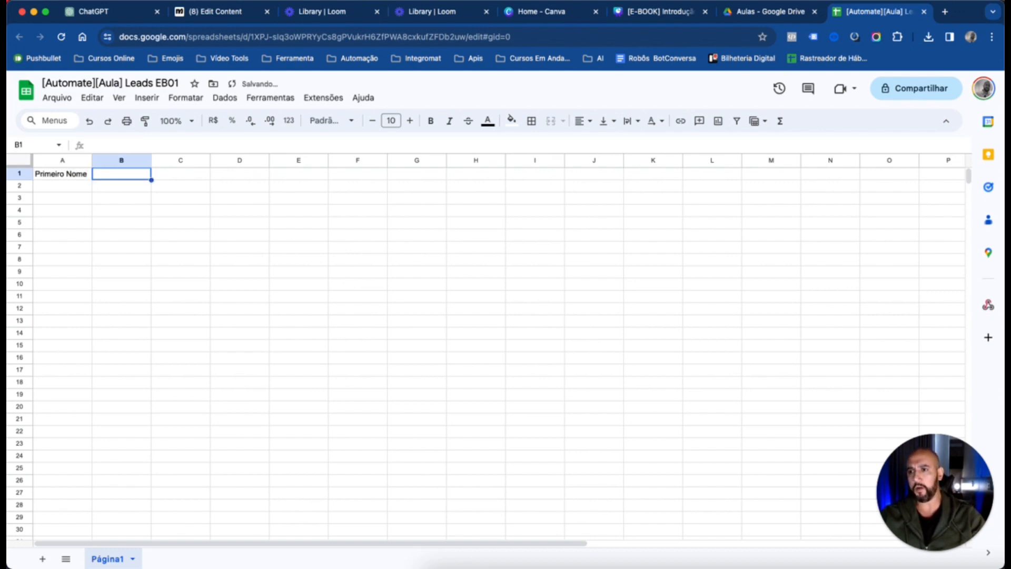
# Enter the column header "Whatsapp" in cell B1
pyautogui.write('Telefone')
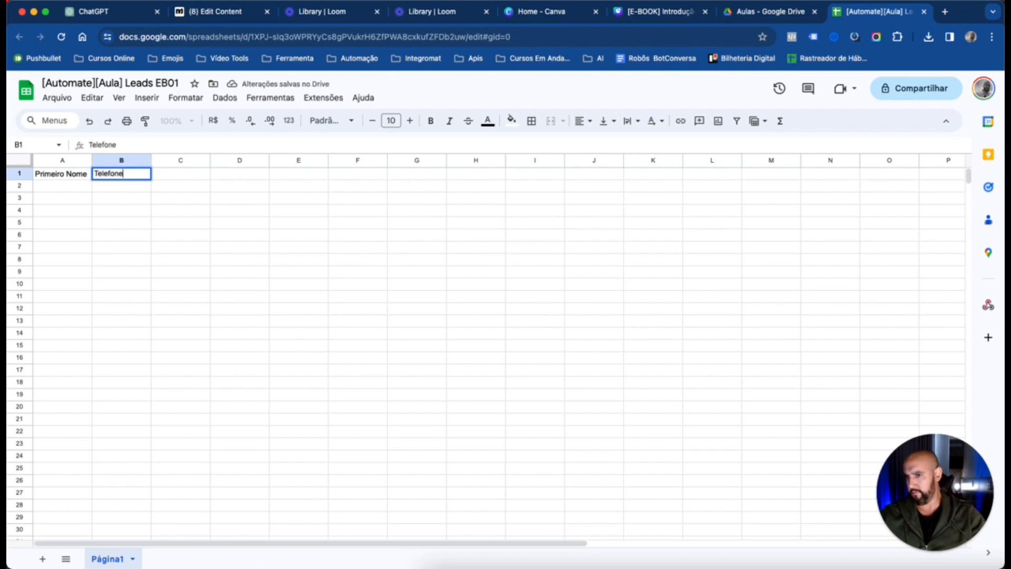
pyautogui.press('BackSpace')
pyautogui.press('BackSpace')
pyautogui.press('BackSpace')
pyautogui.press('BackSpace')
pyautogui.press('BackSpace')
pyautogui.write('Whatsapp')
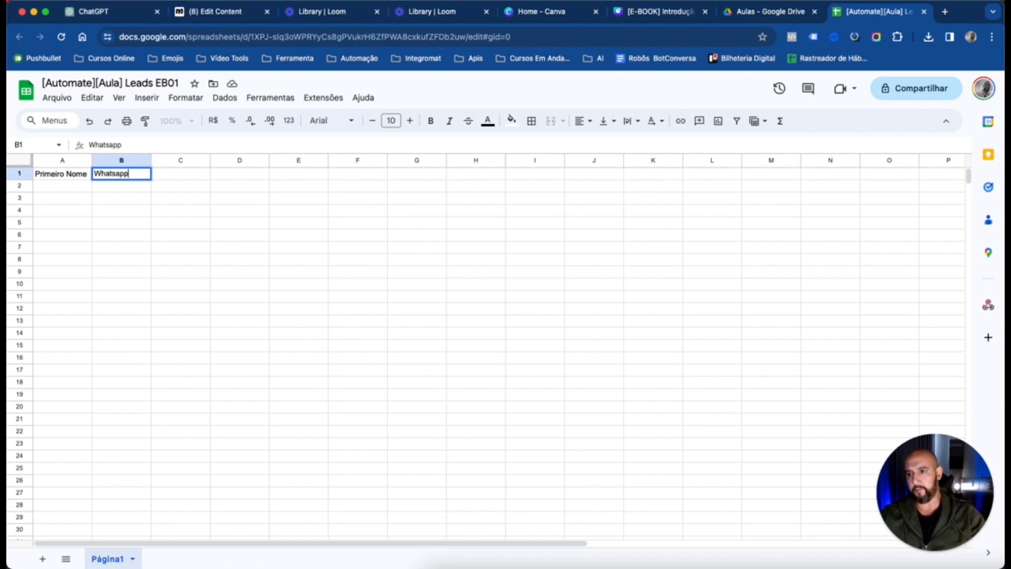
pyautogui.click(369, 337)
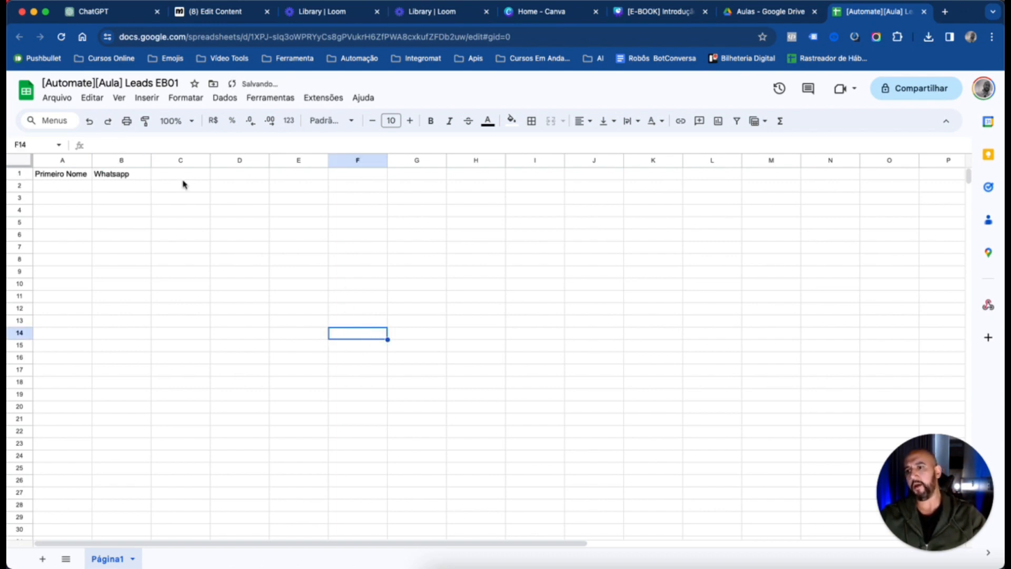
# Widen columns A and B of the leads sheet
pyautogui.moveTo(91, 160); pyautogui.dragTo(181, 160)
pyautogui.click(321, 235)
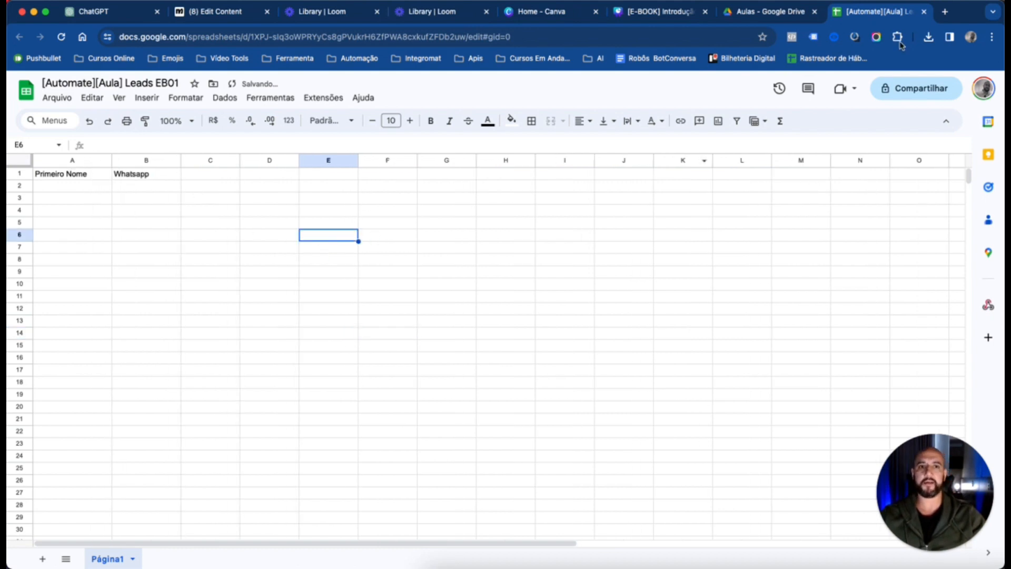
pyautogui.click(510, 296)
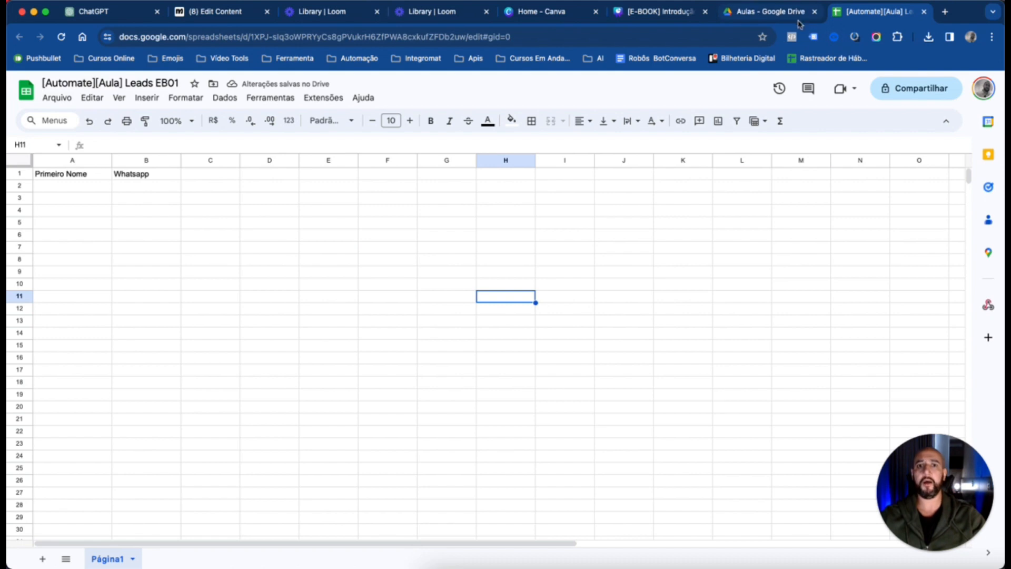
# Switch back to Manychat and select "[Automate][Aula] Leads EB01" as the spreadsheet for the Google Sheets Insert Row action
pyautogui.click(220, 13)
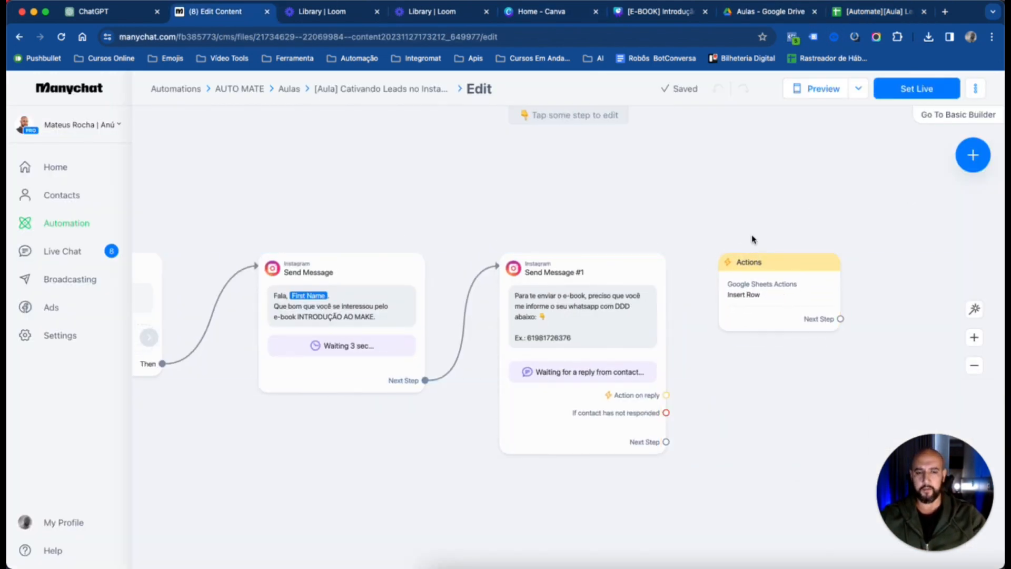
pyautogui.click(669, 285)
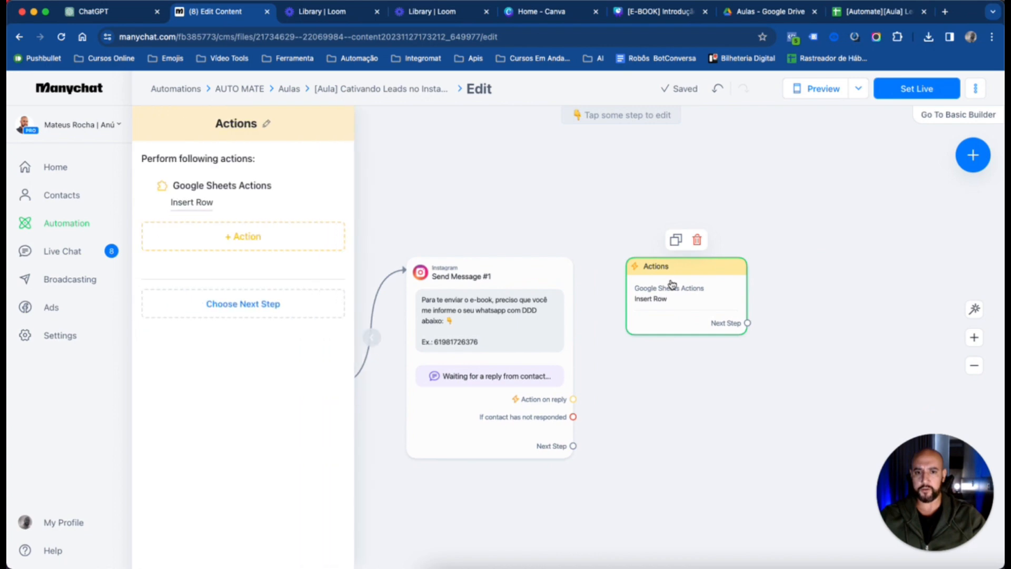
pyautogui.click(192, 204)
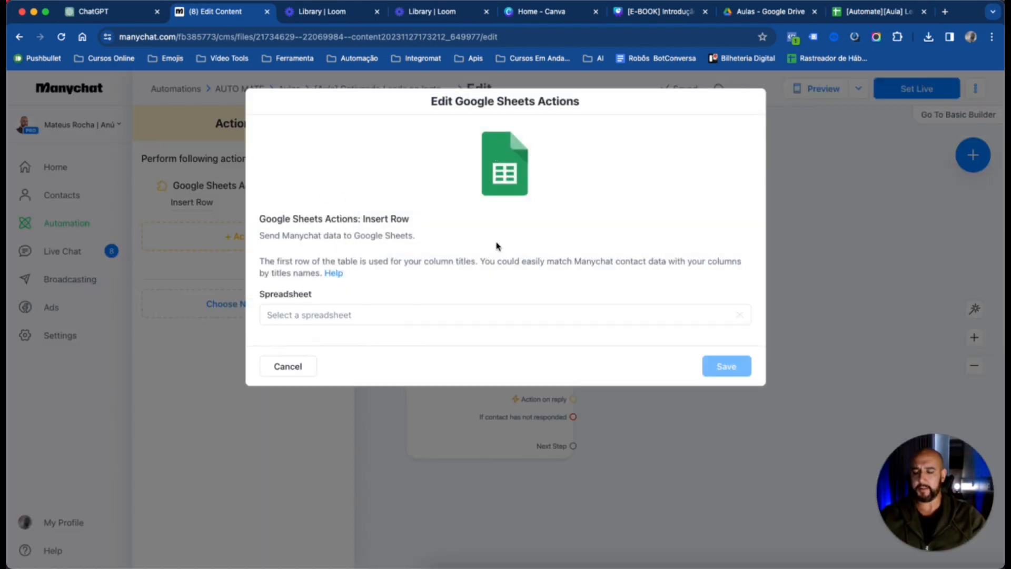
pyautogui.click(351, 318)
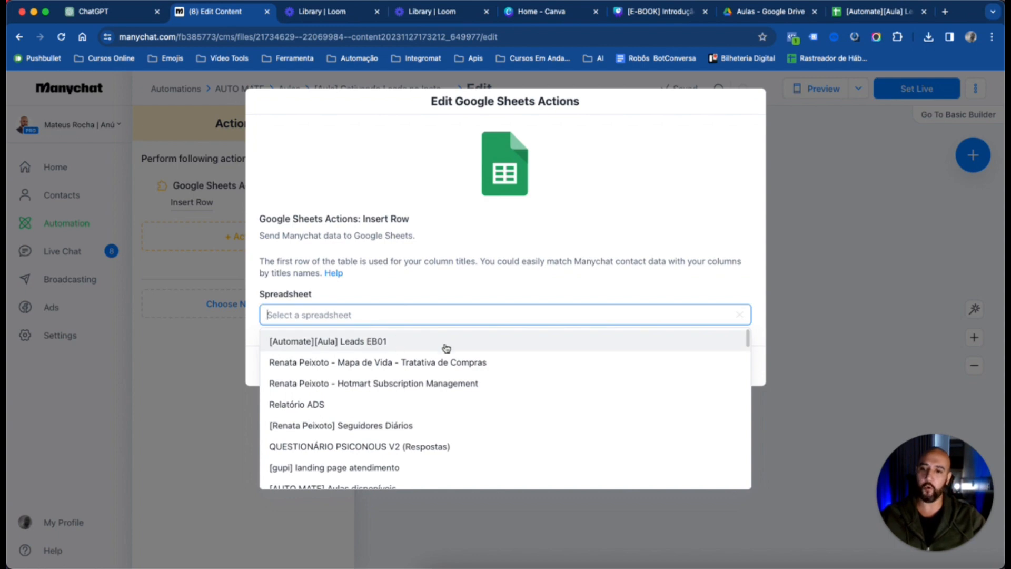
pyautogui.click(418, 349)
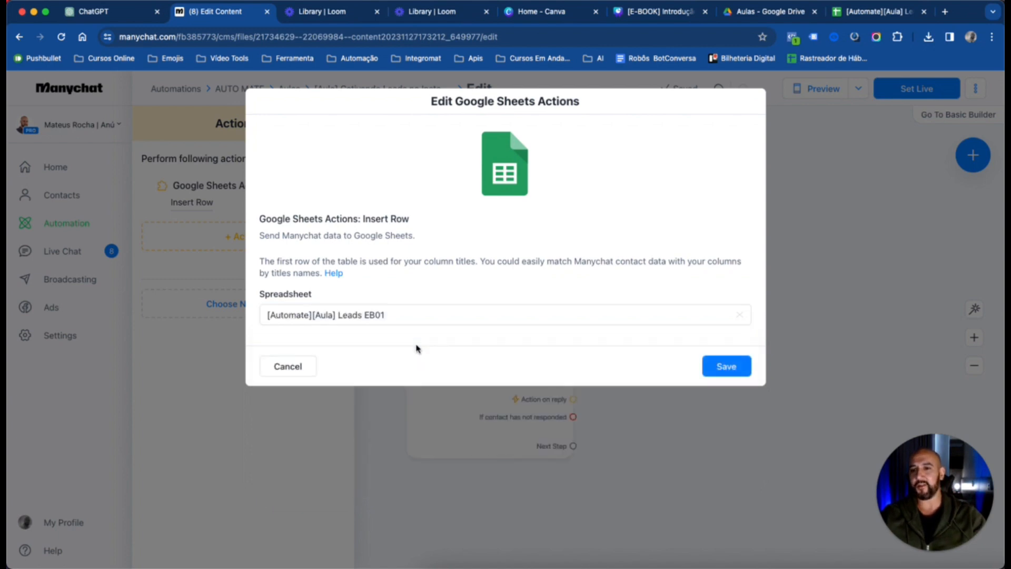
# Set the Insert Row action's worksheet to Página1, checking the sheet name in the leads spreadsheet
pyautogui.click(338, 364)
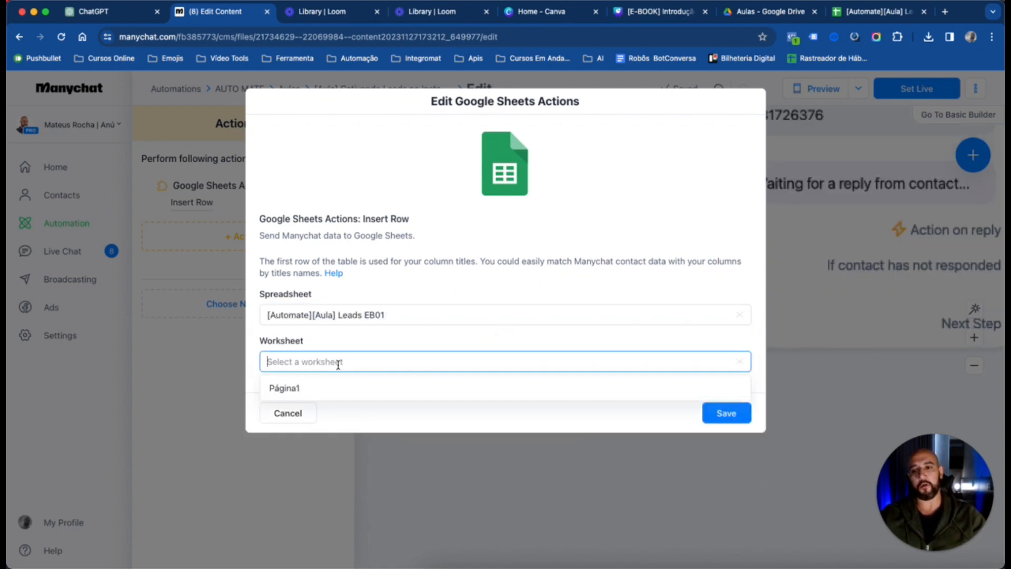
pyautogui.click(875, 11)
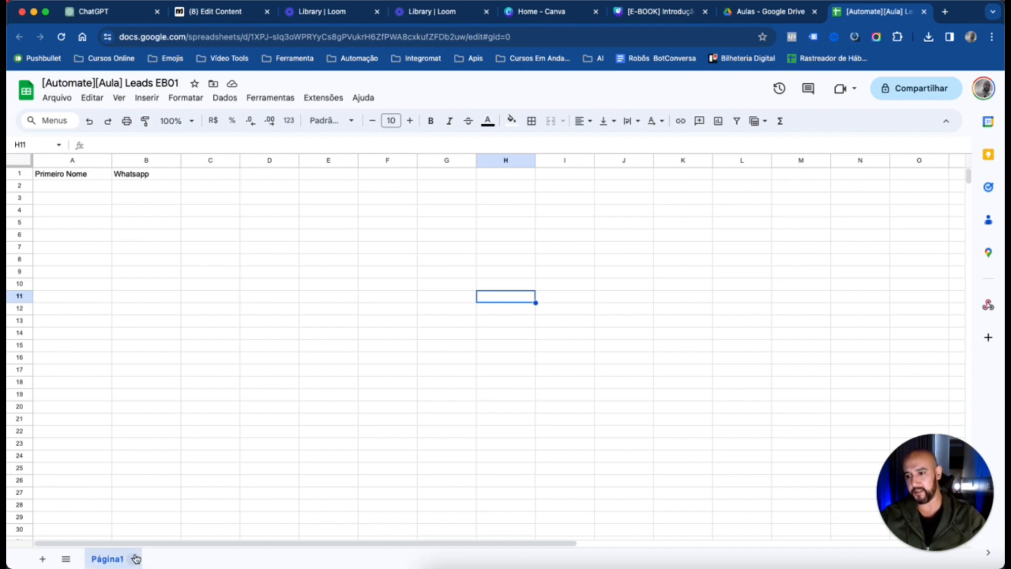
pyautogui.click(780, 17)
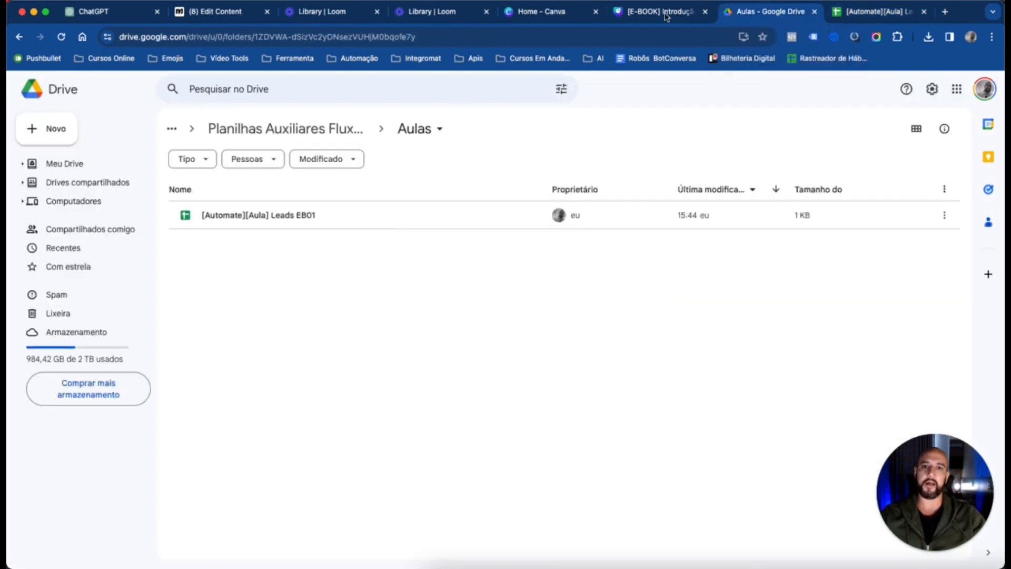
pyautogui.click(235, 16)
pyautogui.click(313, 395)
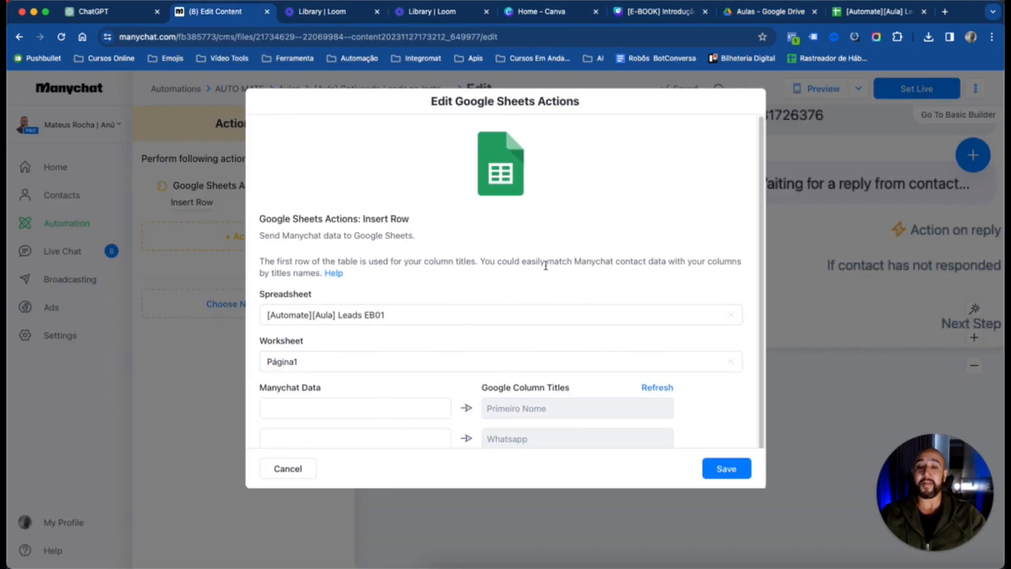
pyautogui.scroll(-1, 545, 267)
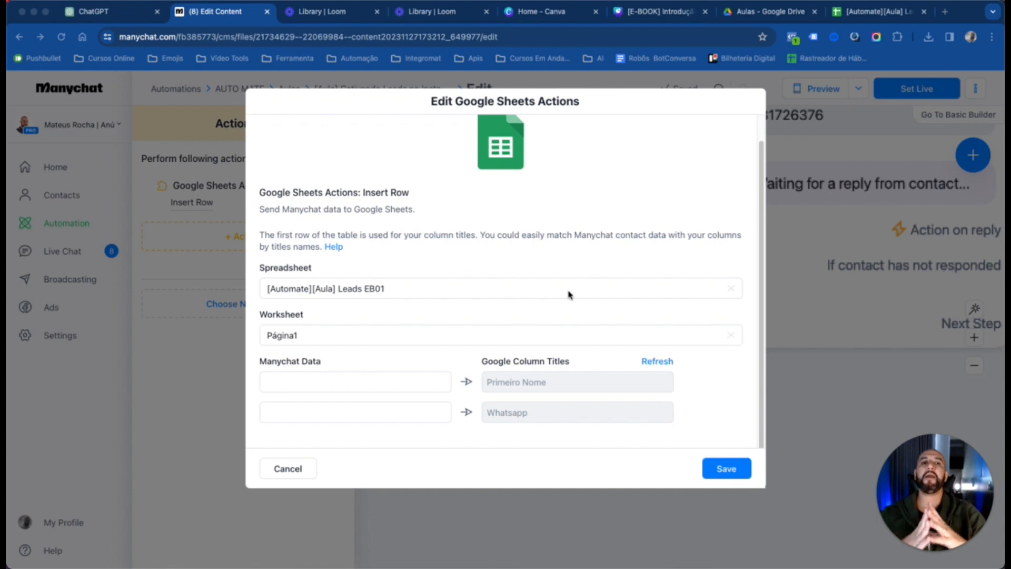
# Examine the column headers in row 1 of the leads spreadsheet
pyautogui.click(879, 12)
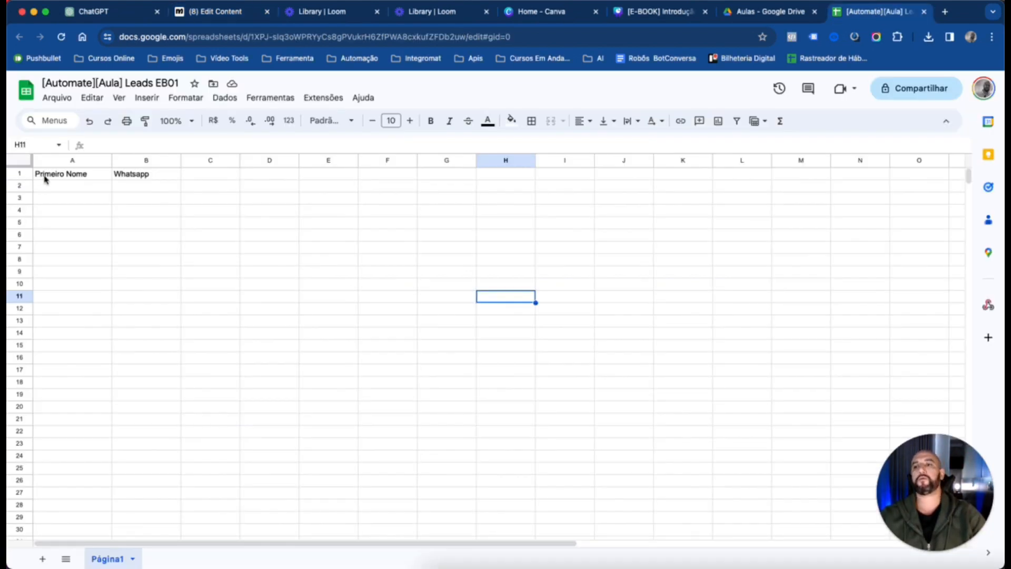
pyautogui.click(102, 176)
pyautogui.click(127, 177)
pyautogui.click(90, 176)
pyautogui.click(192, 174)
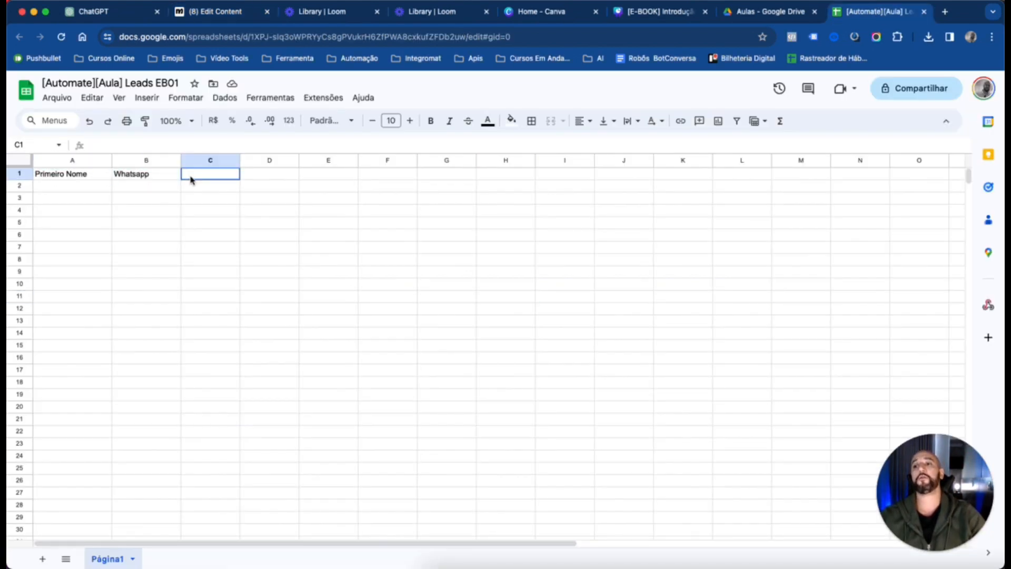
pyautogui.click(70, 174)
pyautogui.click(146, 176)
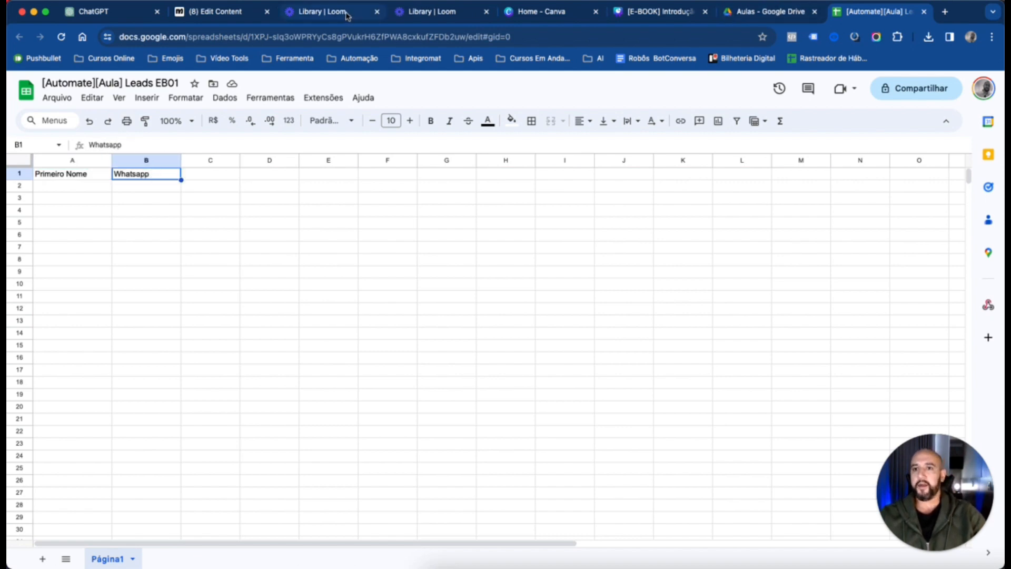
# In Manychat's Insert Row action, map the system field First Name to the Primeiro Nome column
pyautogui.click(212, 13)
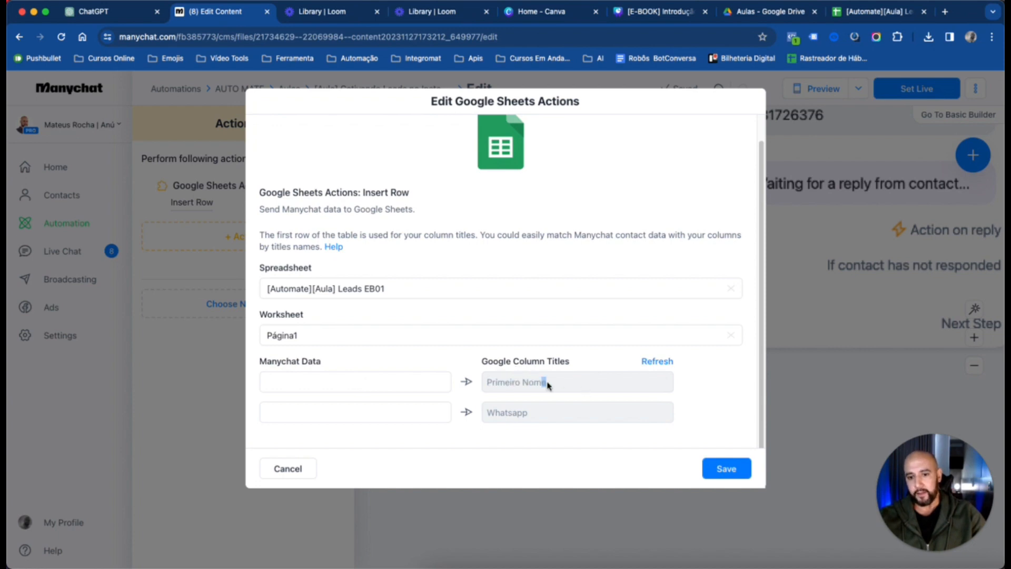
pyautogui.moveTo(548, 385); pyautogui.dragTo(487, 384)
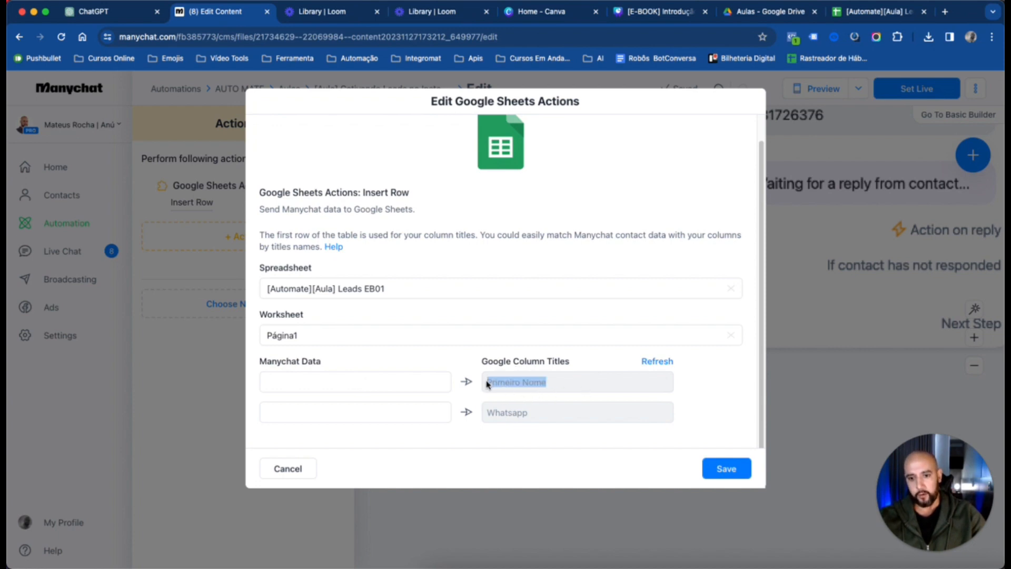
pyautogui.click(381, 389)
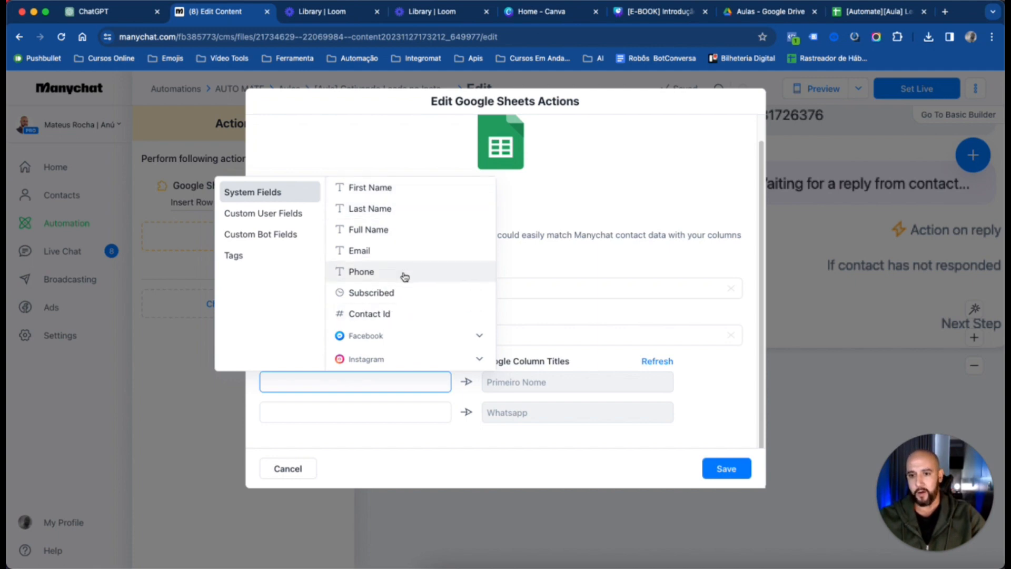
pyautogui.click(388, 193)
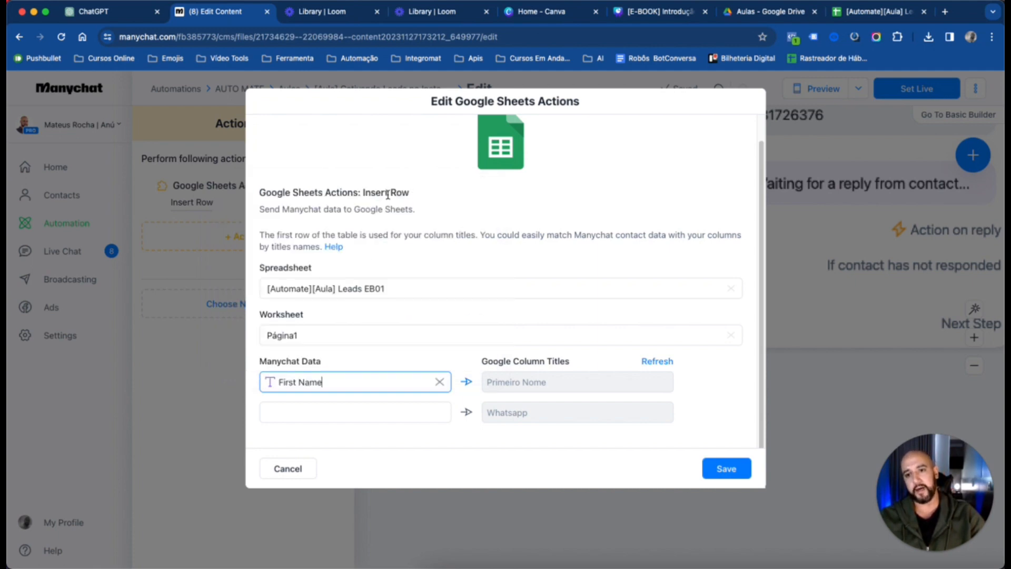
# Map the custom user field whatsapp to the Whatsapp column and save the Google Sheets action
pyautogui.click(387, 420)
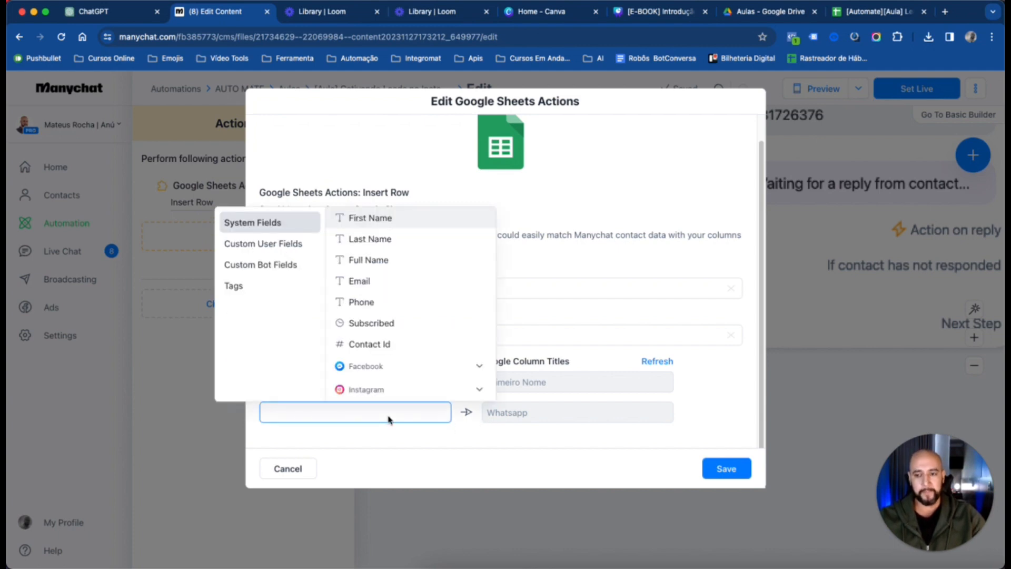
pyautogui.click(284, 245)
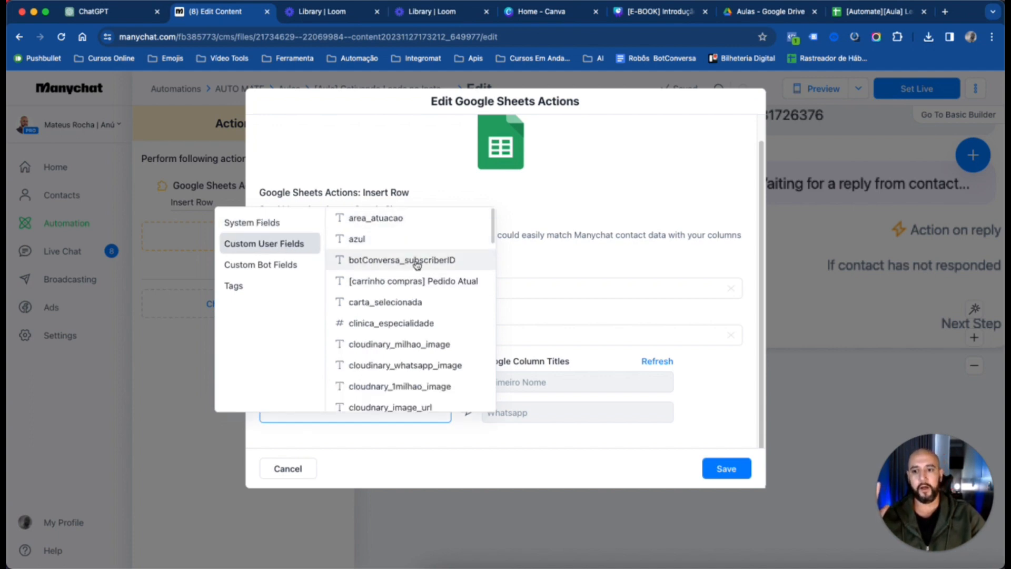
pyautogui.scroll(-15, 417, 265)
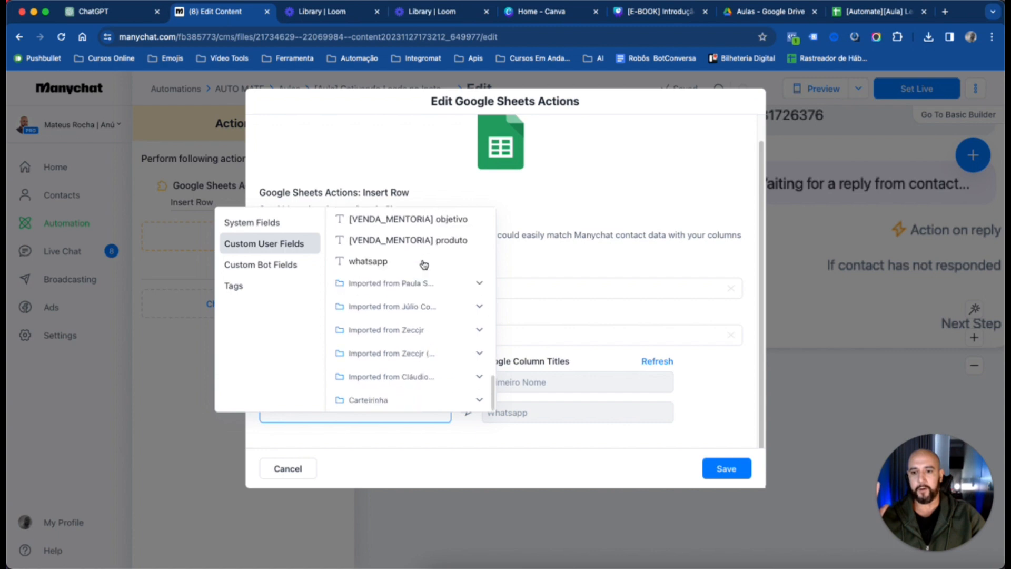
pyautogui.click(391, 264)
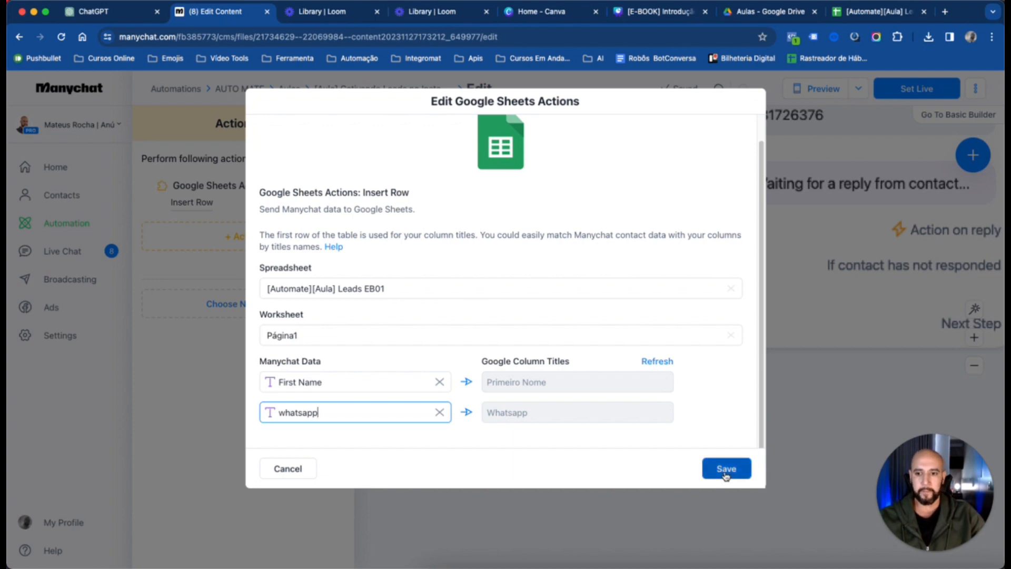
pyautogui.scroll(1, 729, 359)
pyautogui.scroll(-1, 729, 359)
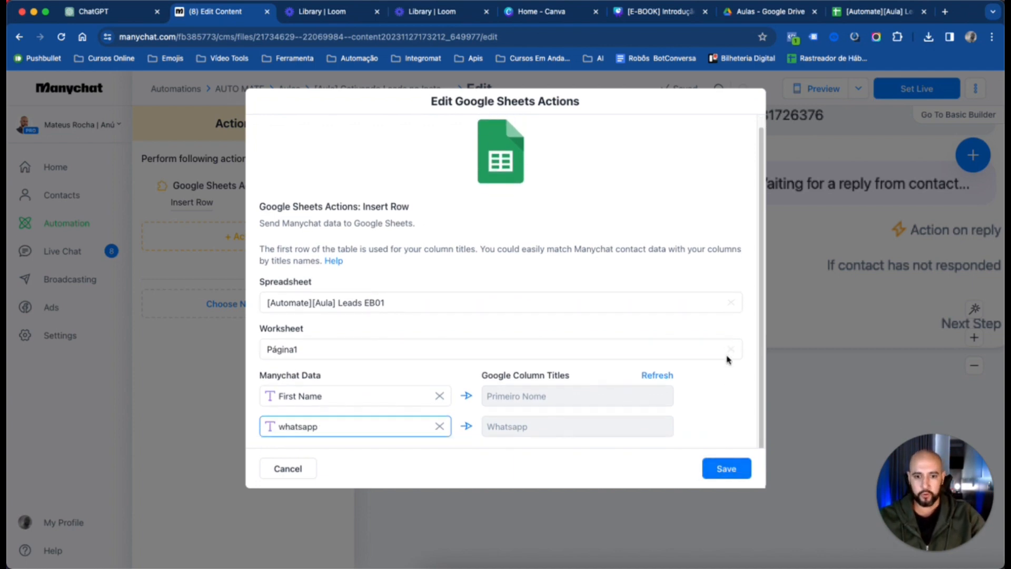
pyautogui.click(738, 468)
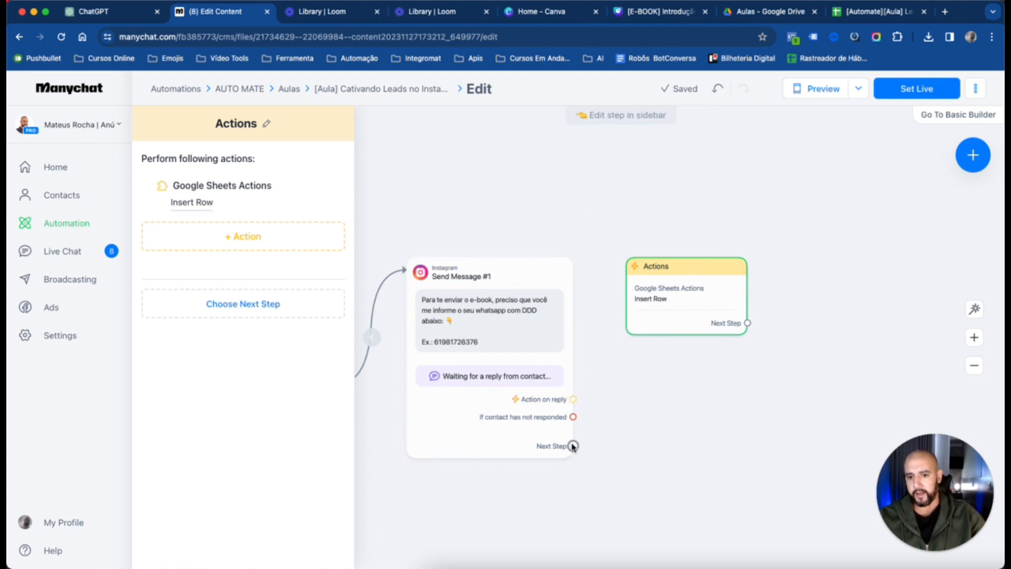
# Connect the next step of the WhatsApp request message to the Google Sheets Actions block and reposition that block
pyautogui.moveTo(573, 446); pyautogui.dragTo(700, 289)
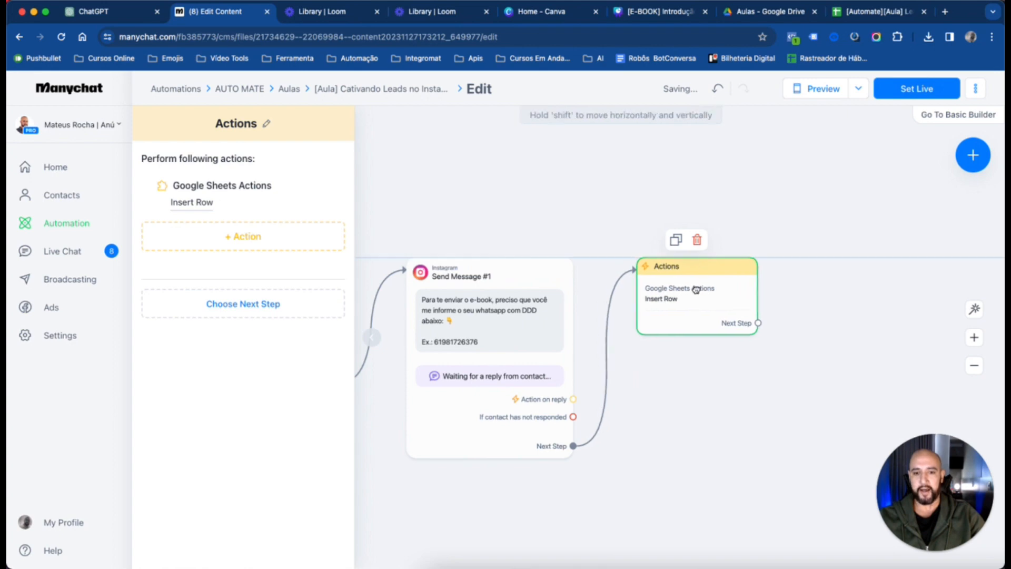
pyautogui.moveTo(798, 388); pyautogui.dragTo(642, 434)
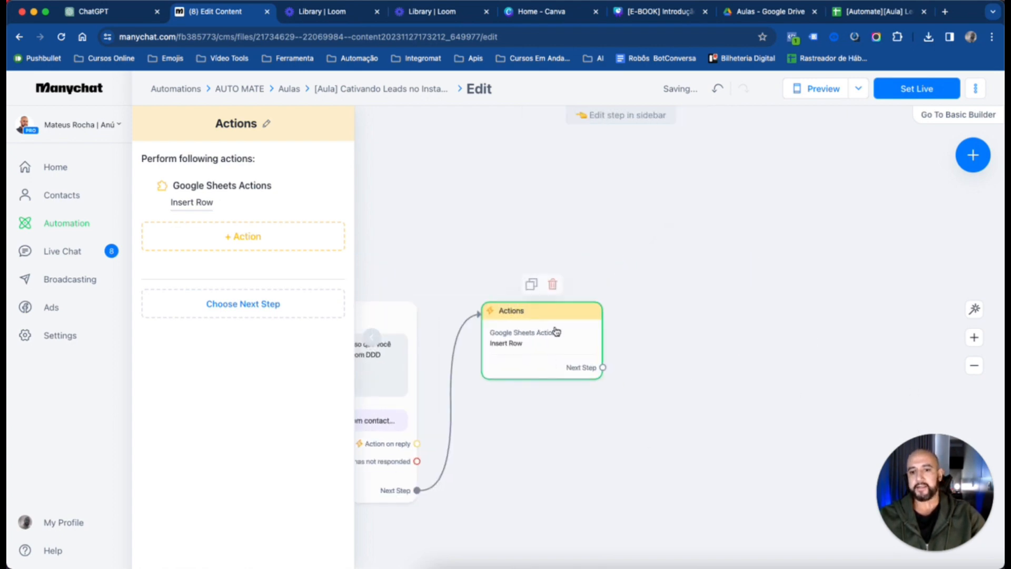
pyautogui.moveTo(685, 334); pyautogui.dragTo(657, 256)
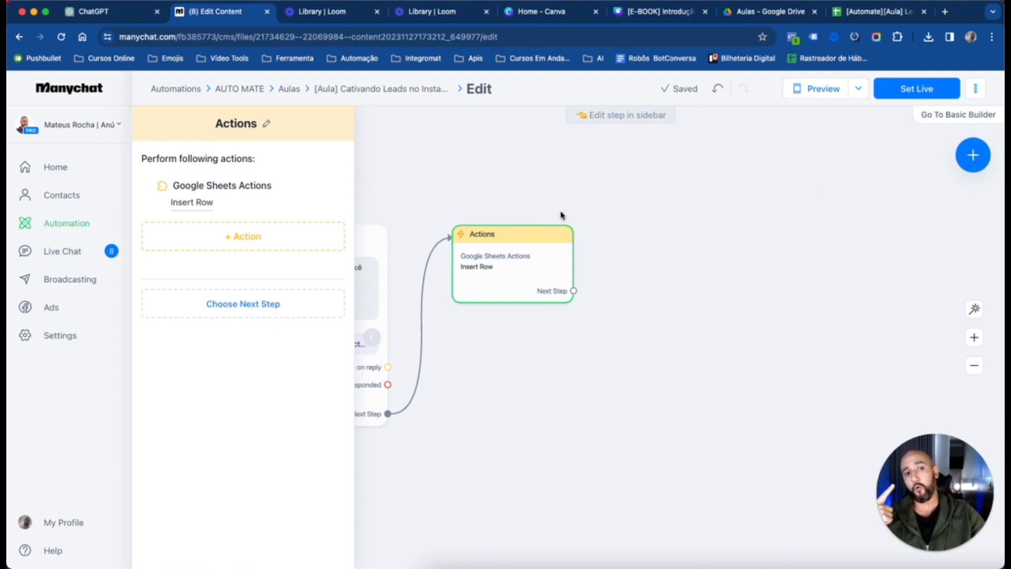
pyautogui.hscroll(-2, 612, 435)
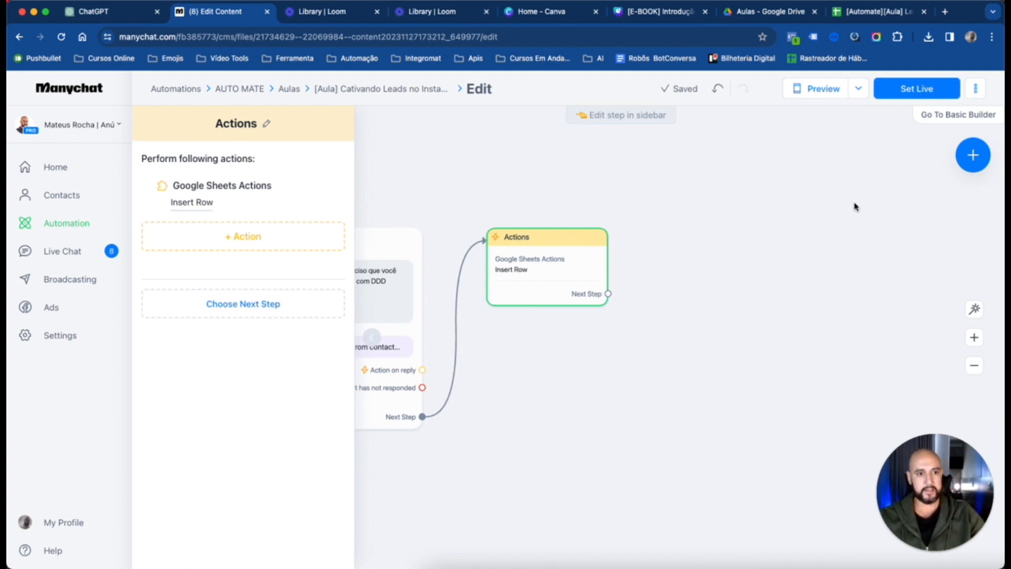
# Add an Instagram message block beside the Google Sheets Actions block and connect it as that block's next step
pyautogui.click(972, 158)
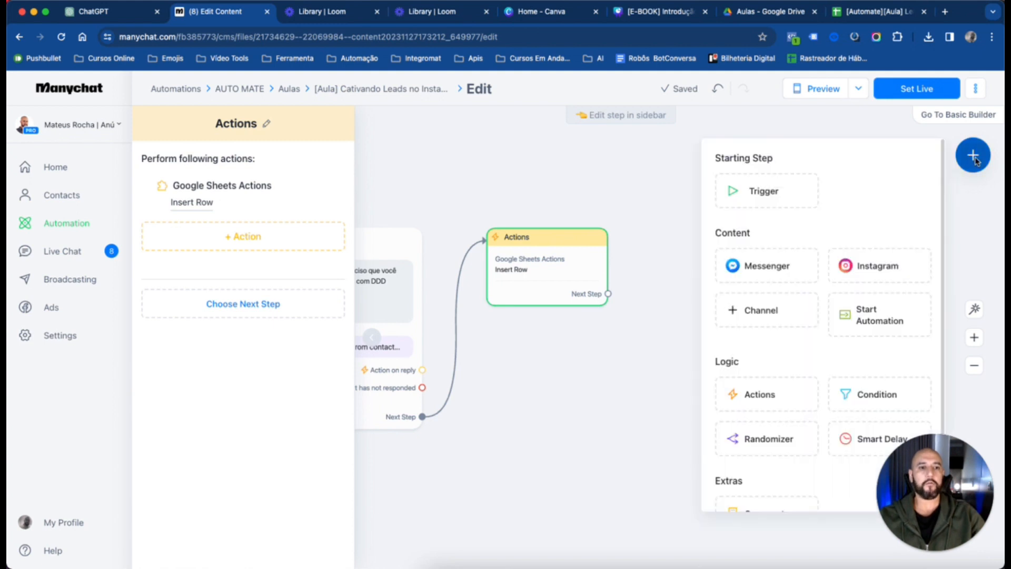
pyautogui.click(898, 271)
pyautogui.moveTo(747, 369); pyautogui.dragTo(709, 255)
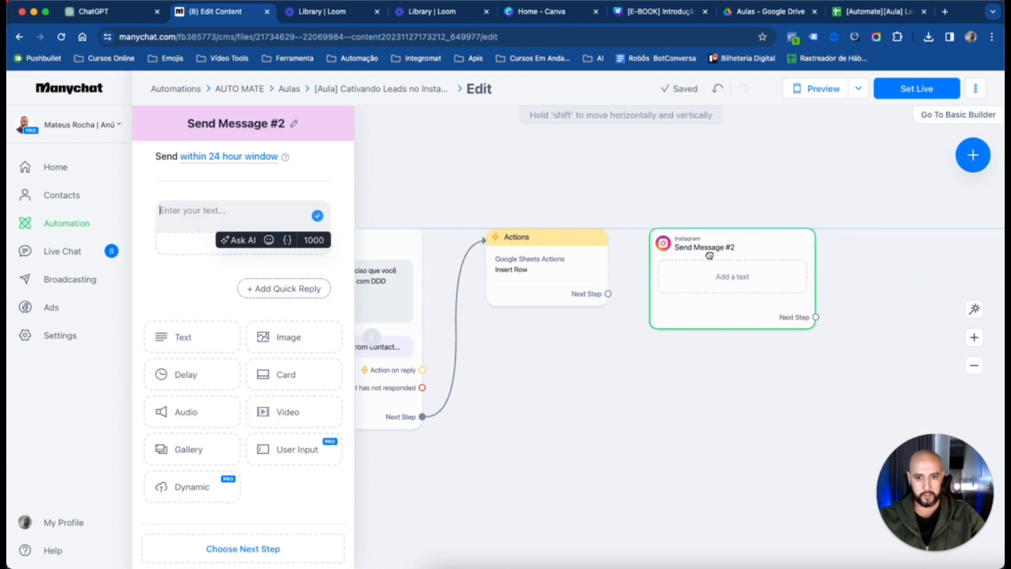
pyautogui.moveTo(609, 293); pyautogui.dragTo(759, 252)
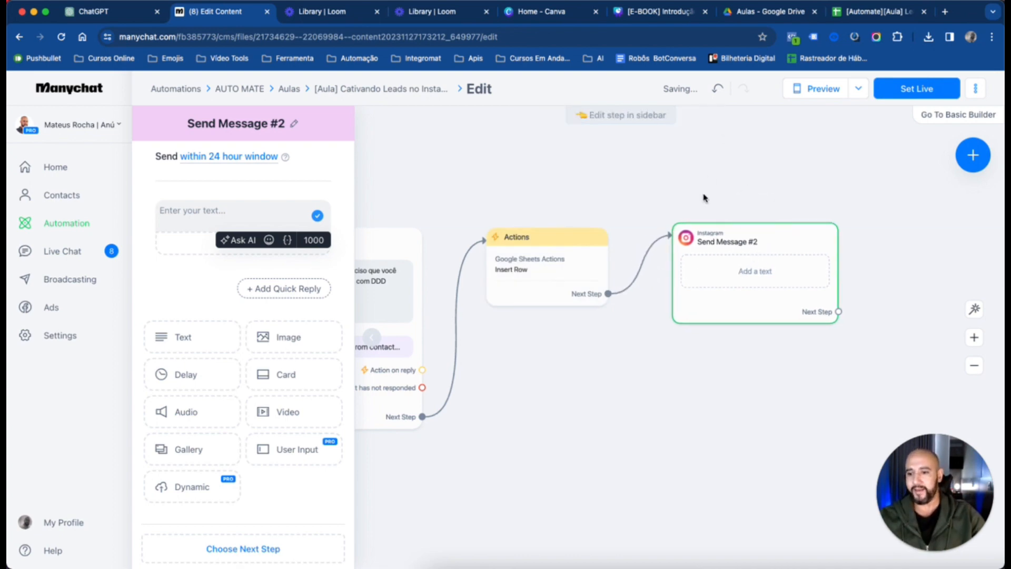
pyautogui.moveTo(734, 238); pyautogui.dragTo(744, 243)
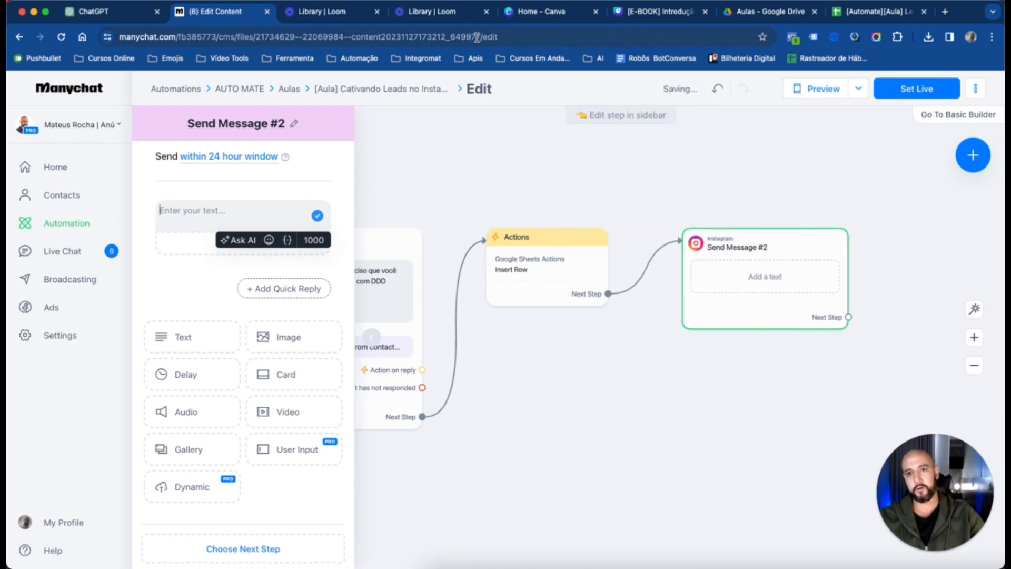
# Open Google Drive in a new browser tab and switch to the "[E-BOOK] Introdução ao Make" design in Canva
pyautogui.click(512, 38)
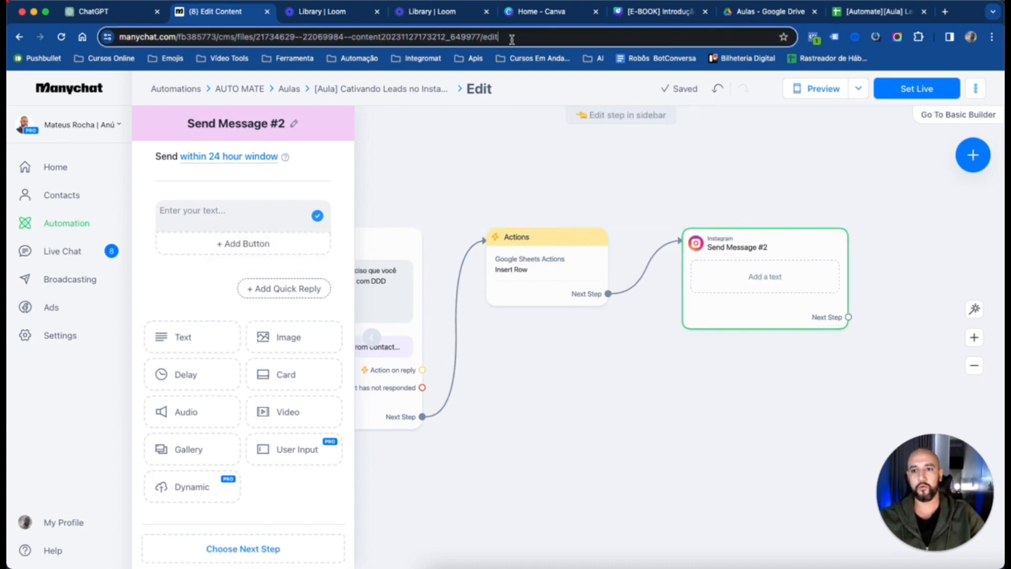
pyautogui.press('super+t')
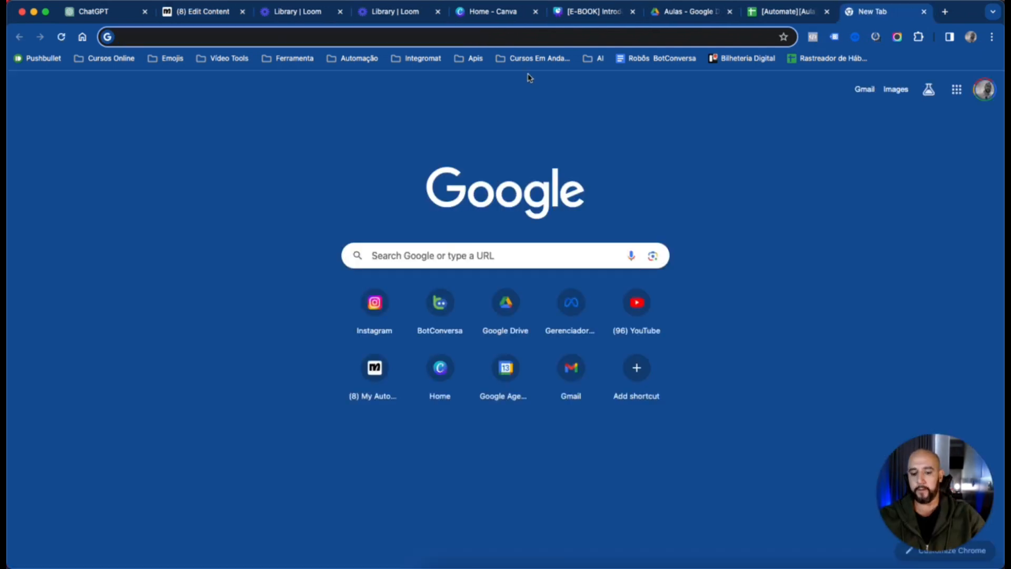
pyautogui.write('drive.google.com')
pyautogui.press('Return')
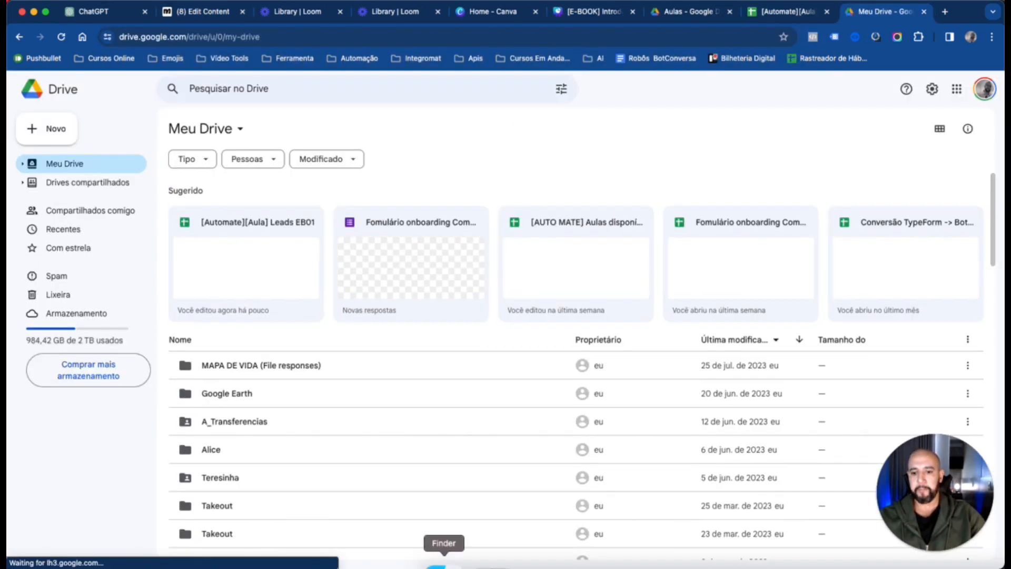
pyautogui.click(566, 14)
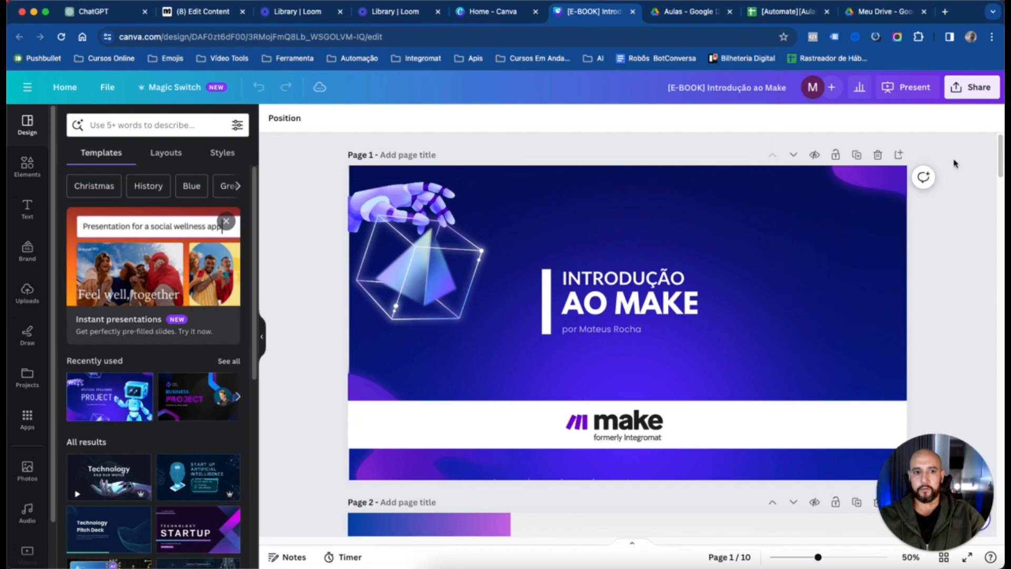
# Download all pages of the e-book design as a PDF Standard file
pyautogui.click(971, 89)
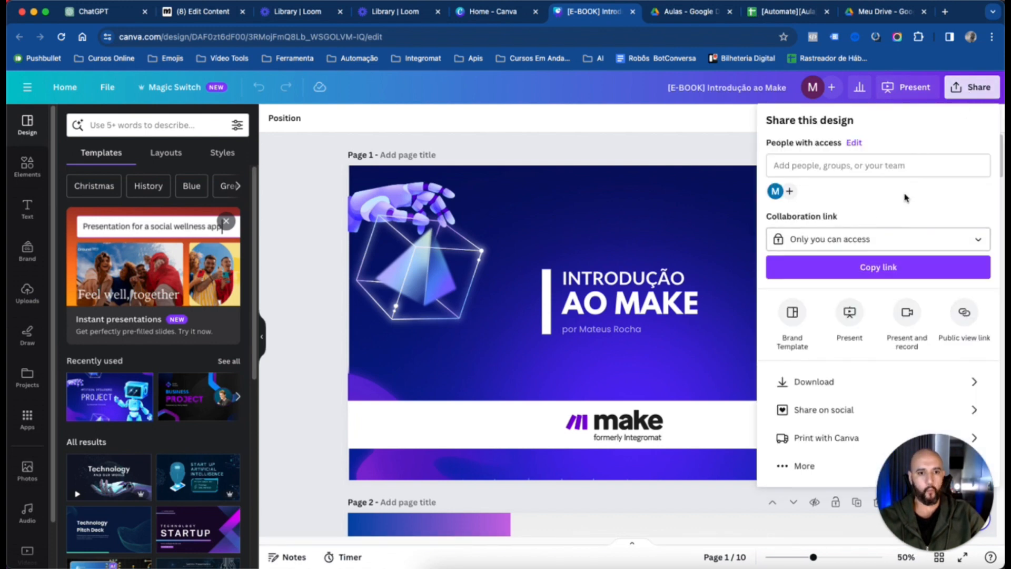
pyautogui.click(885, 393)
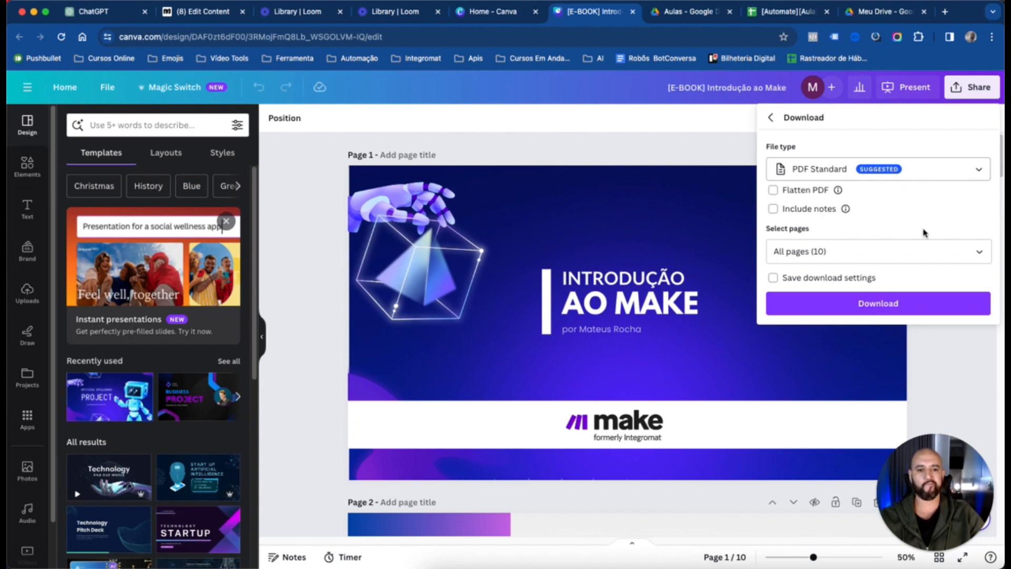
pyautogui.click(878, 308)
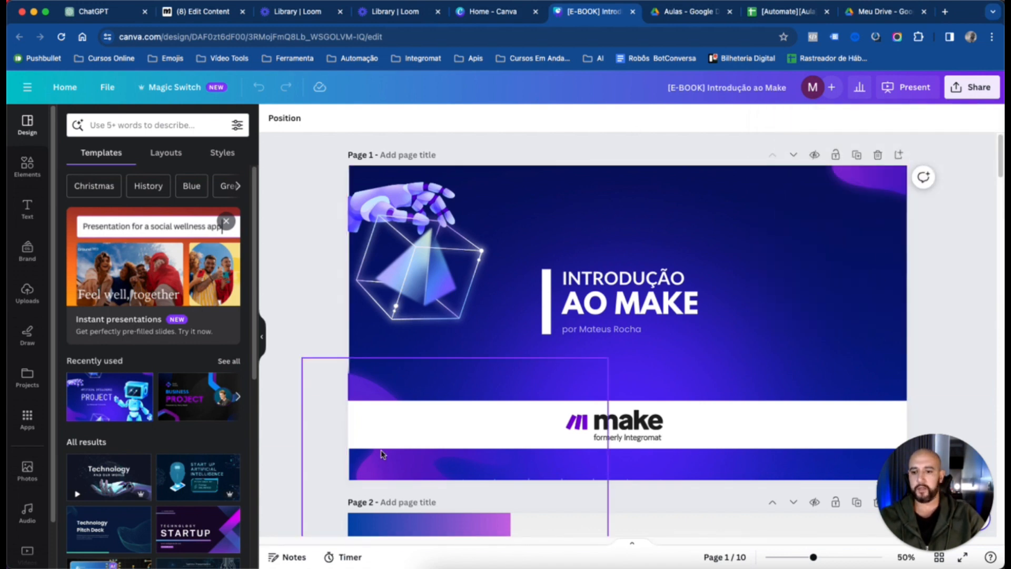
# Switch to Google Drive and upload "[E-BOOK] Introdução ao Make.pdf" from the Downloads folder to Meu Drive
pyautogui.click(855, 19)
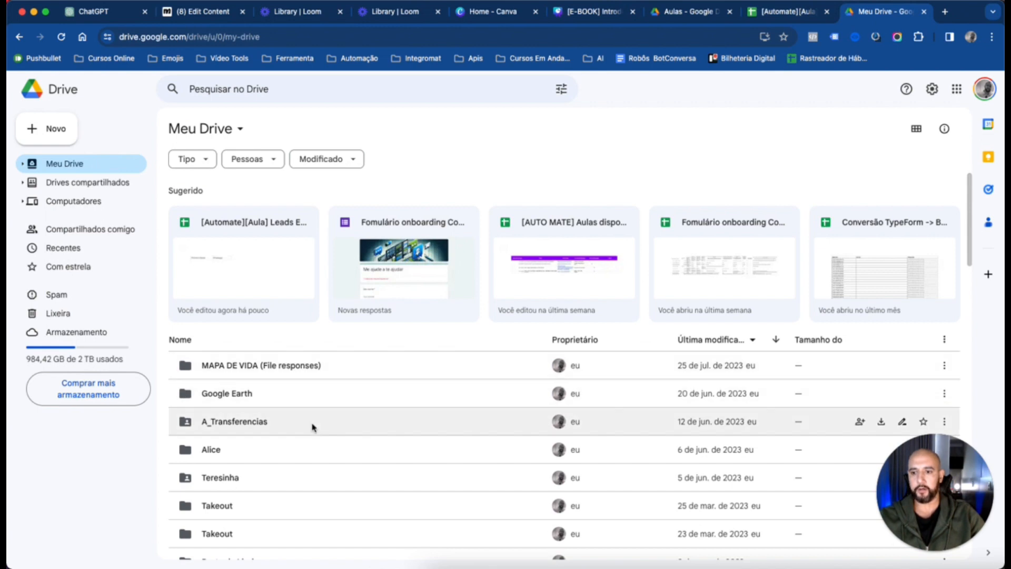
pyautogui.scroll(-15, 445, 379)
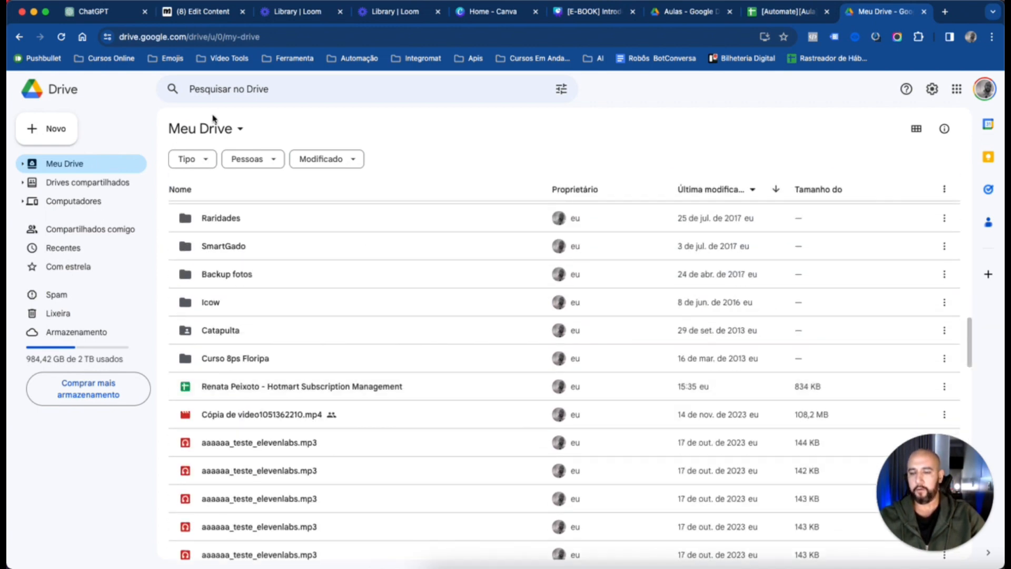
pyautogui.click(51, 132)
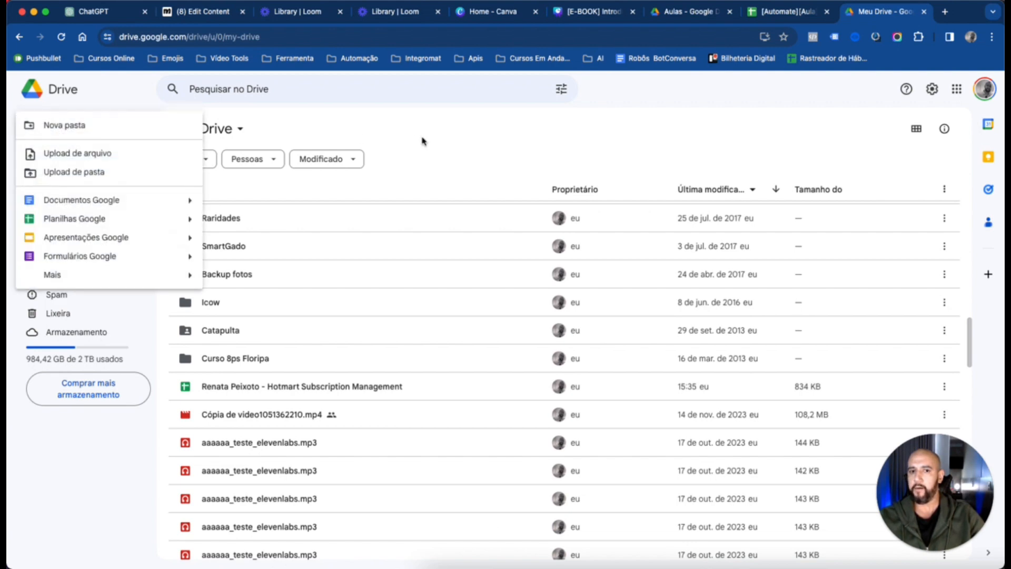
pyautogui.click(113, 157)
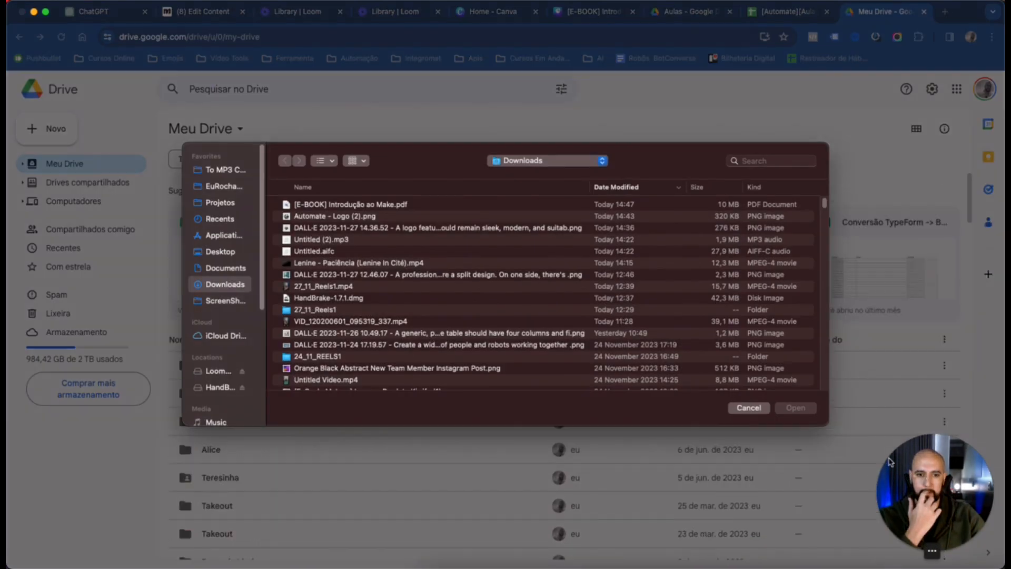
pyautogui.click(345, 205)
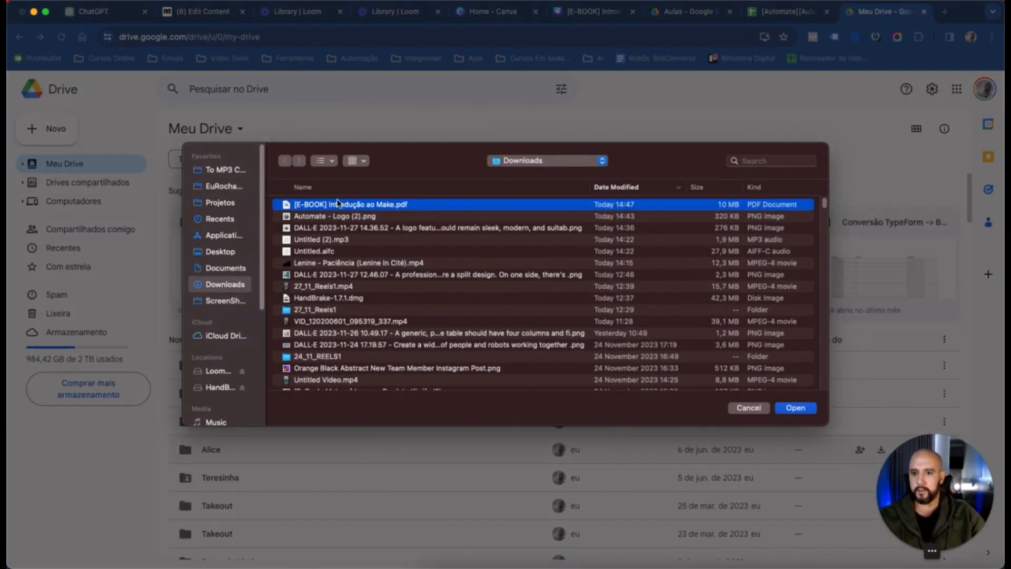
pyautogui.click(807, 411)
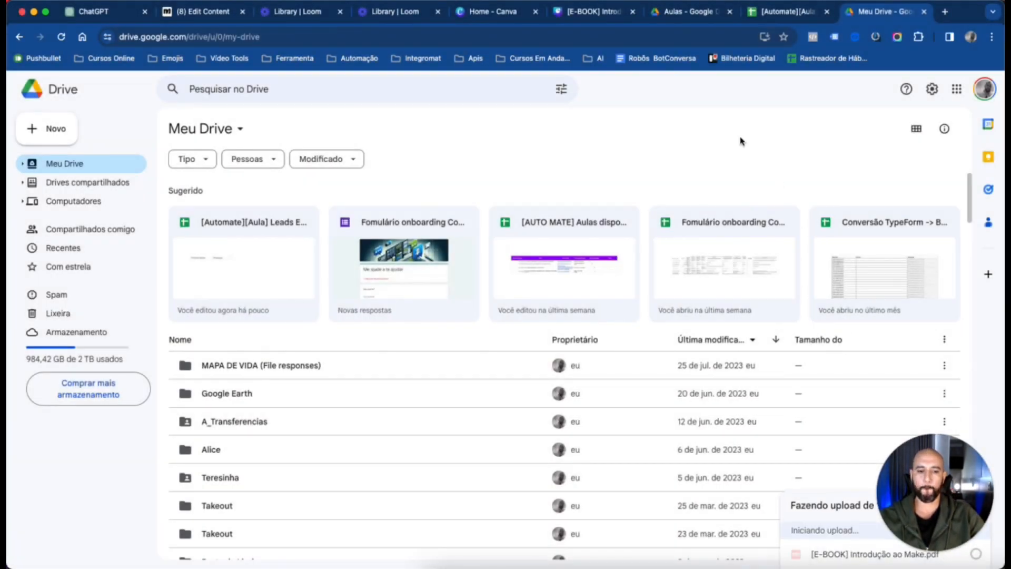
pyautogui.moveTo(925, 490); pyautogui.dragTo(920, 408)
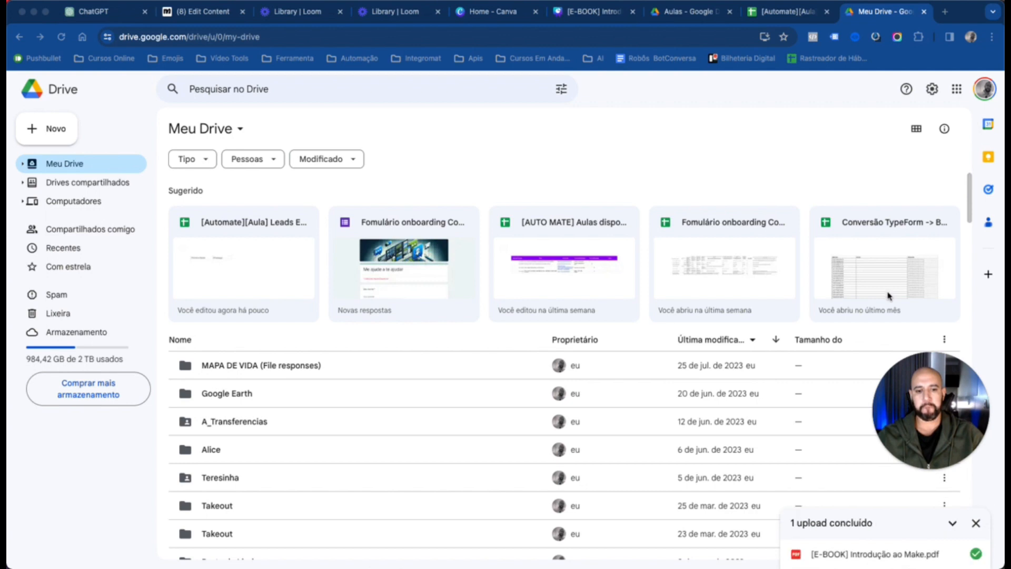
pyautogui.click(976, 524)
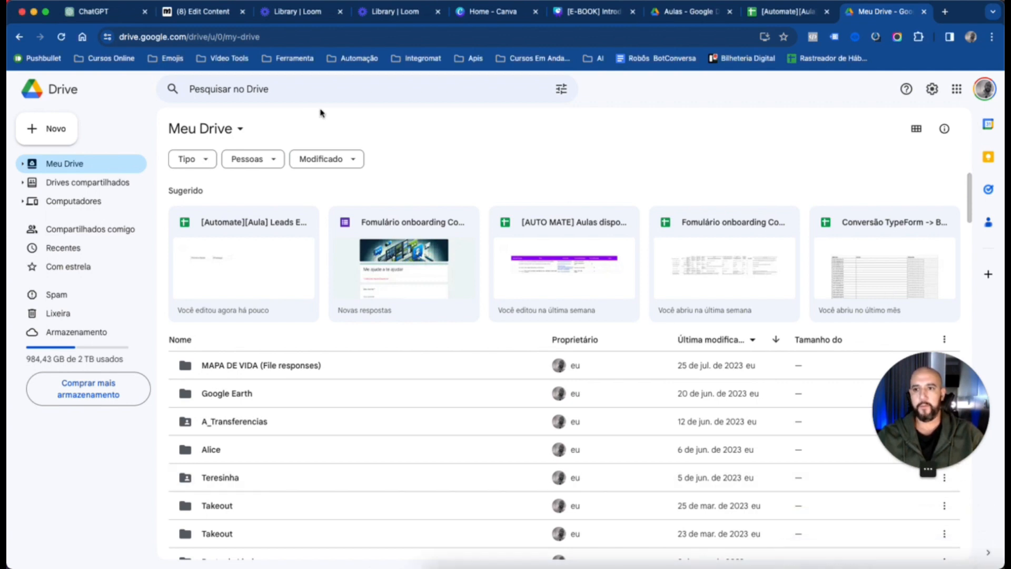
# Search Drive for "make" and return to Meu Drive
pyautogui.click(308, 91)
pyautogui.write('ma')
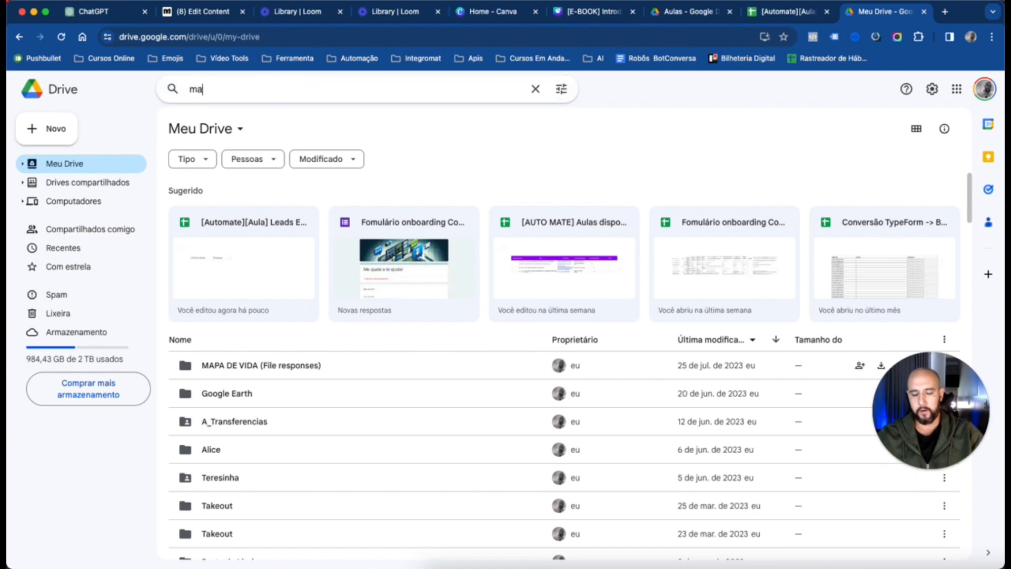
pyautogui.write('ke')
pyautogui.press('Return')
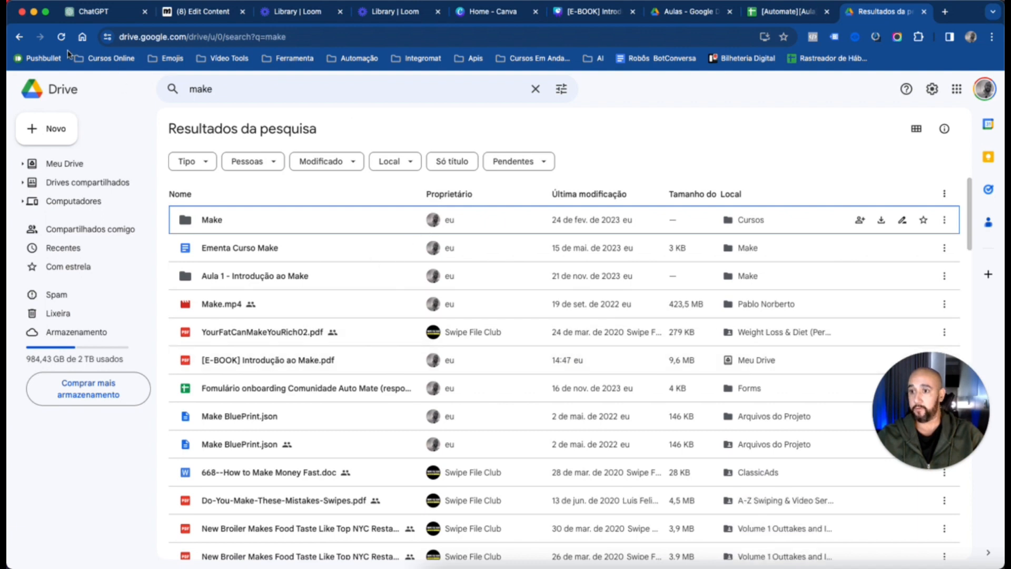
pyautogui.click(19, 36)
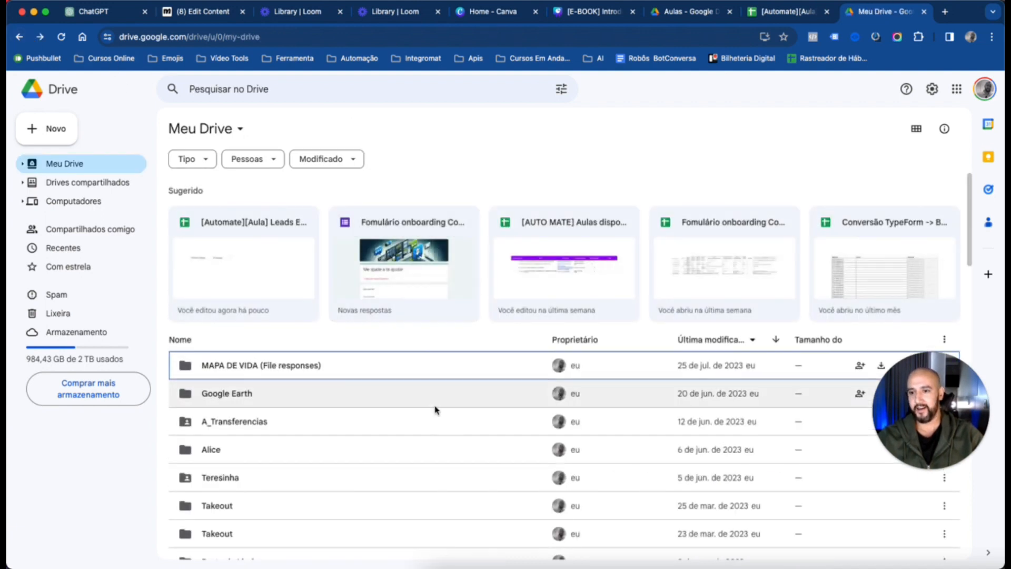
# Reload Meu Drive, re-sort the file list, and find and select "[E-BOOK] Introdução ao Make.pdf"
pyautogui.scroll(-10, 435, 408)
pyautogui.scroll(10, 453, 369)
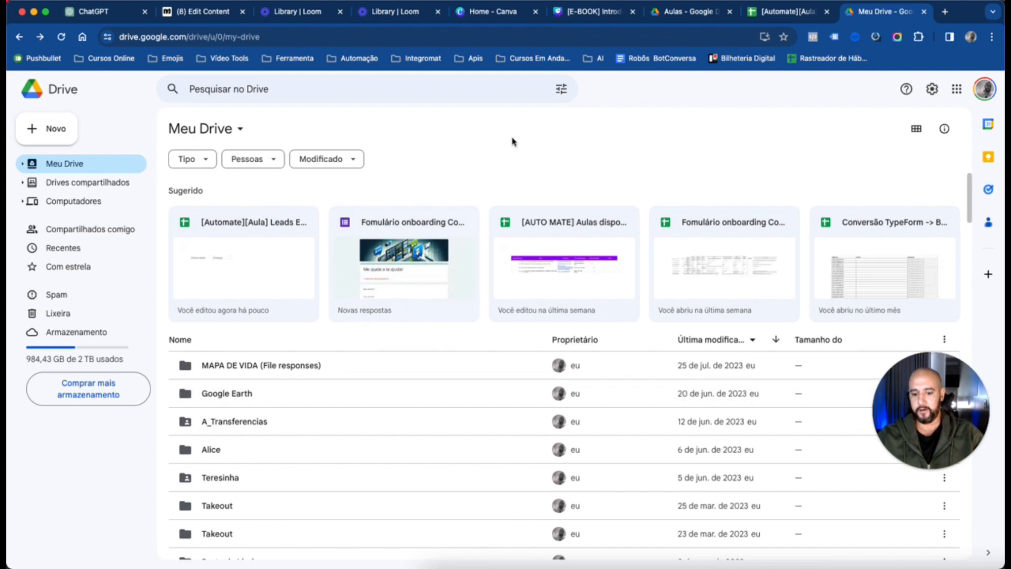
pyautogui.press('super+r')
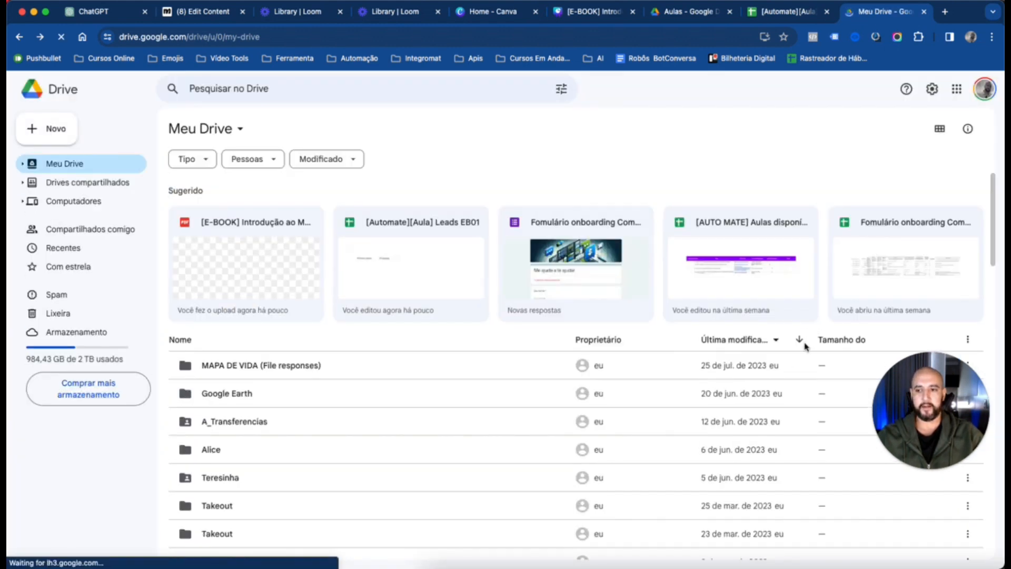
pyautogui.click(776, 342)
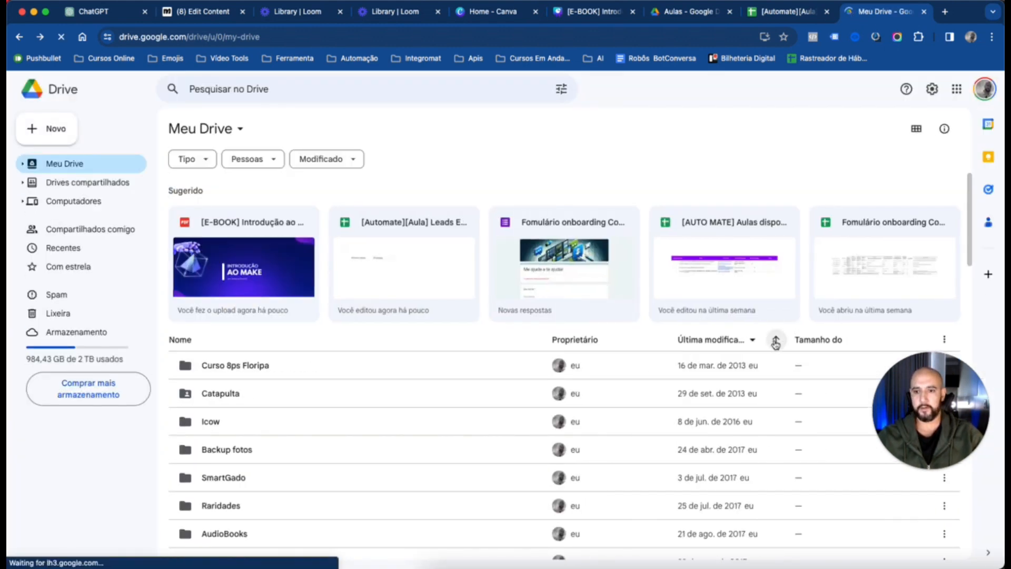
pyautogui.scroll(-5, 577, 395)
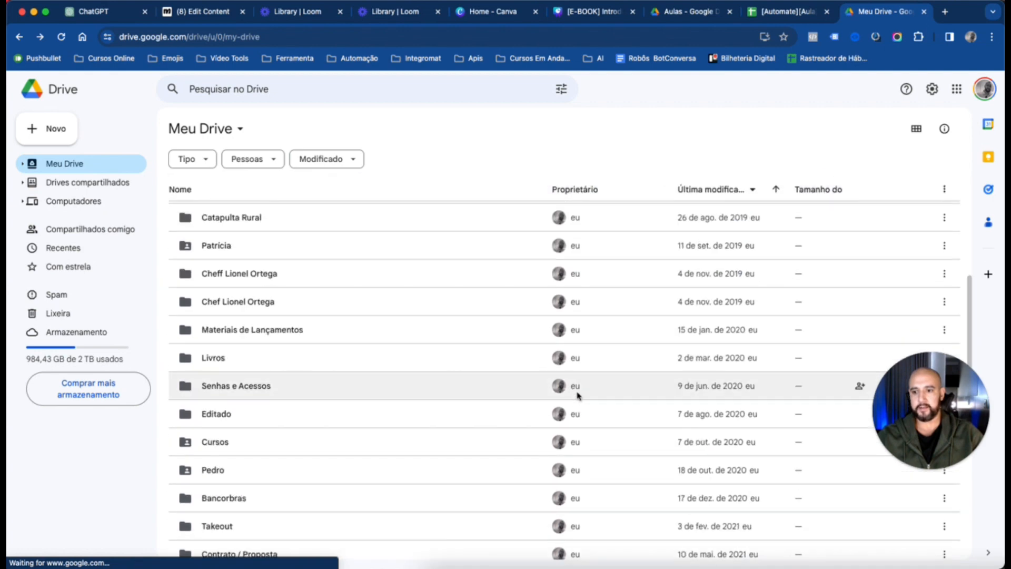
pyautogui.scroll(-15, 577, 395)
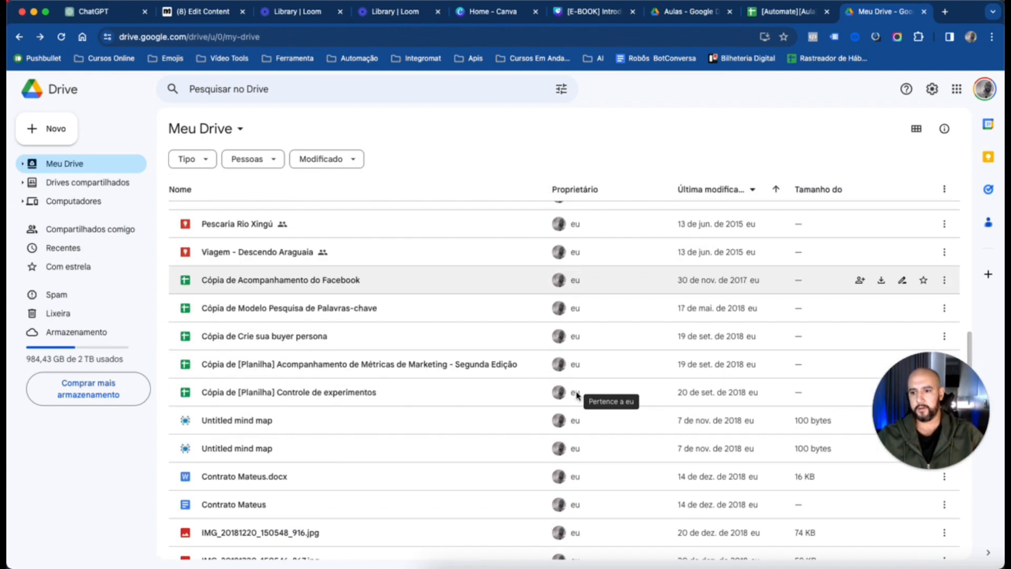
pyautogui.scroll(-2, 578, 395)
pyautogui.scroll(-6, 452, 300)
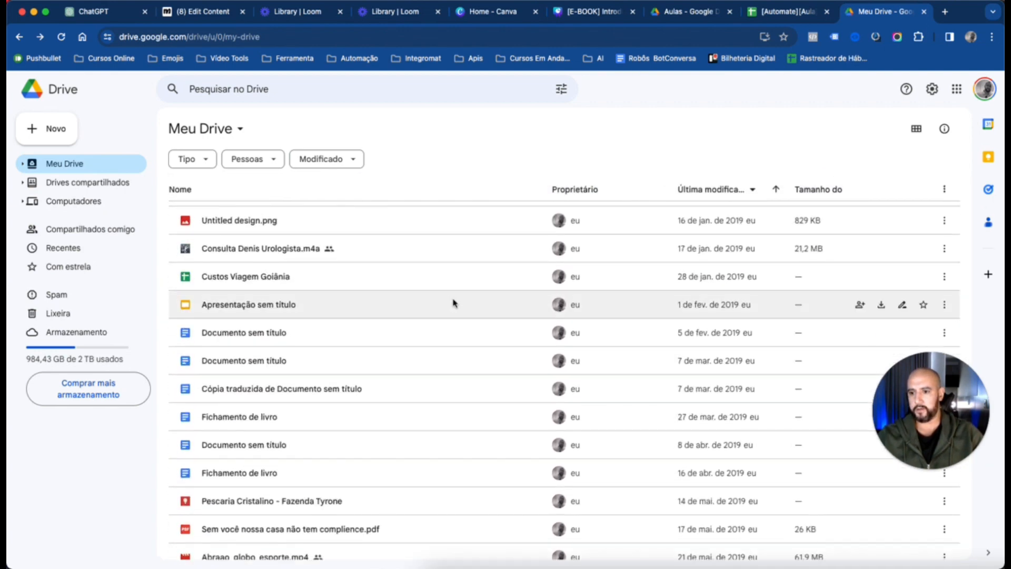
pyautogui.scroll(-1, 455, 304)
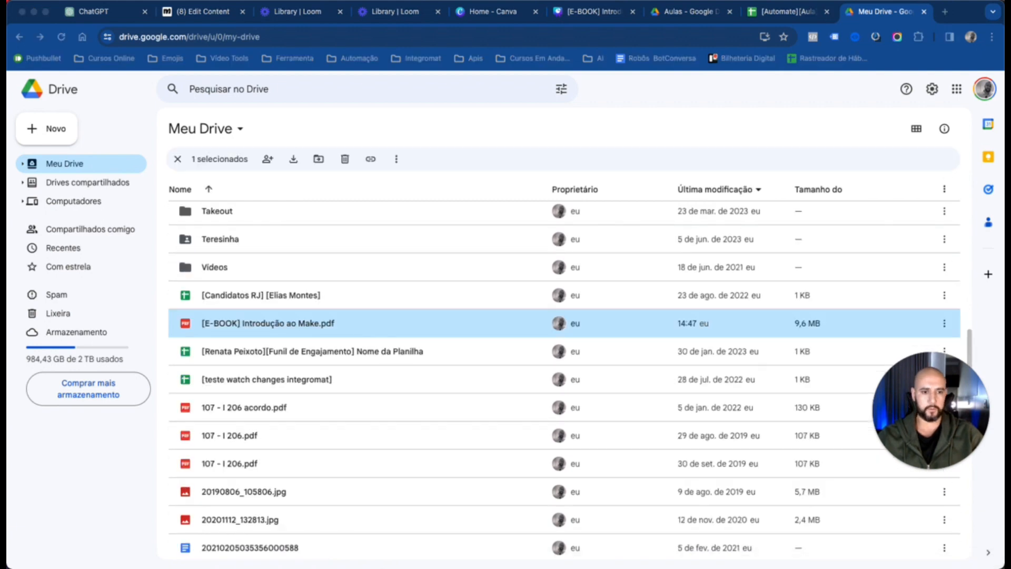
# Share the e-book PDF with "Qualquer pessoa com o link" as Leitor and copy its link
pyautogui.rightClick(246, 328)
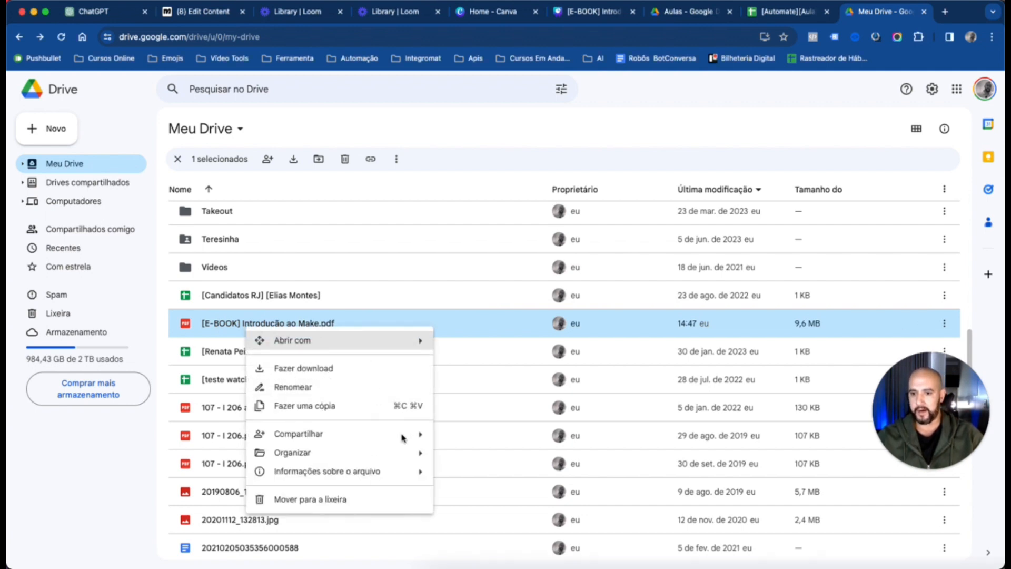
pyautogui.moveTo(372, 442)
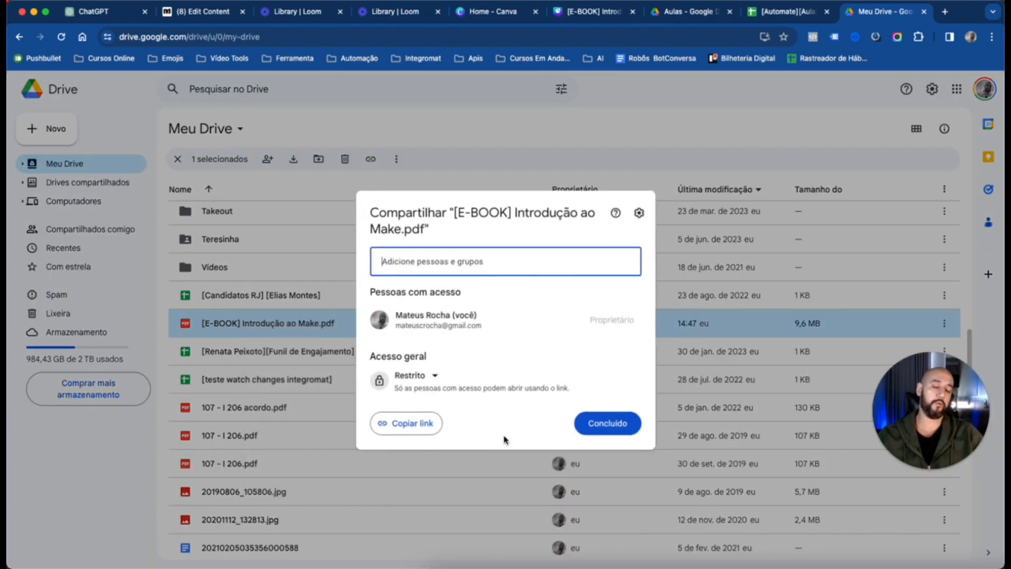
pyautogui.click(435, 377)
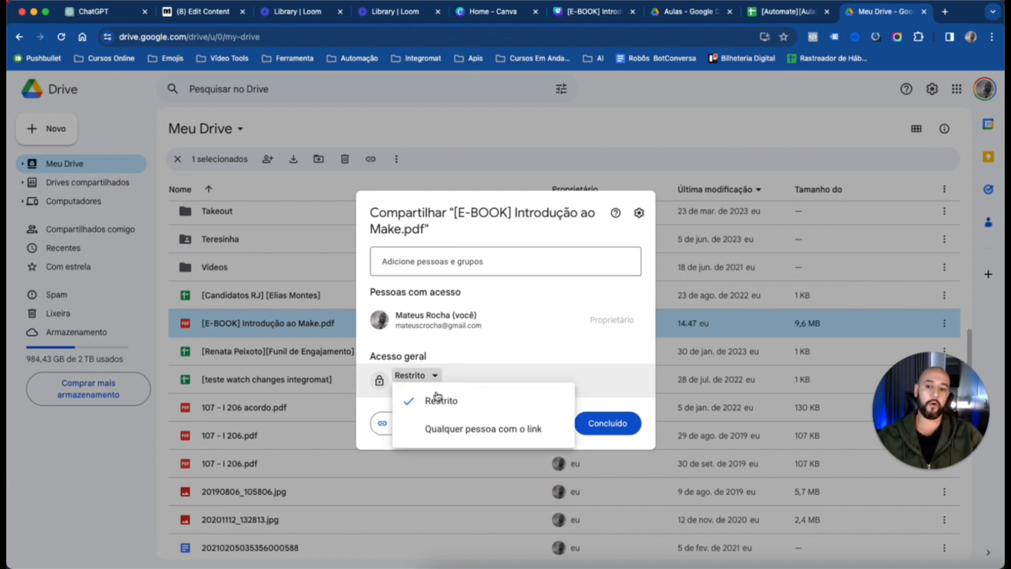
pyautogui.click(489, 430)
pyautogui.click(629, 363)
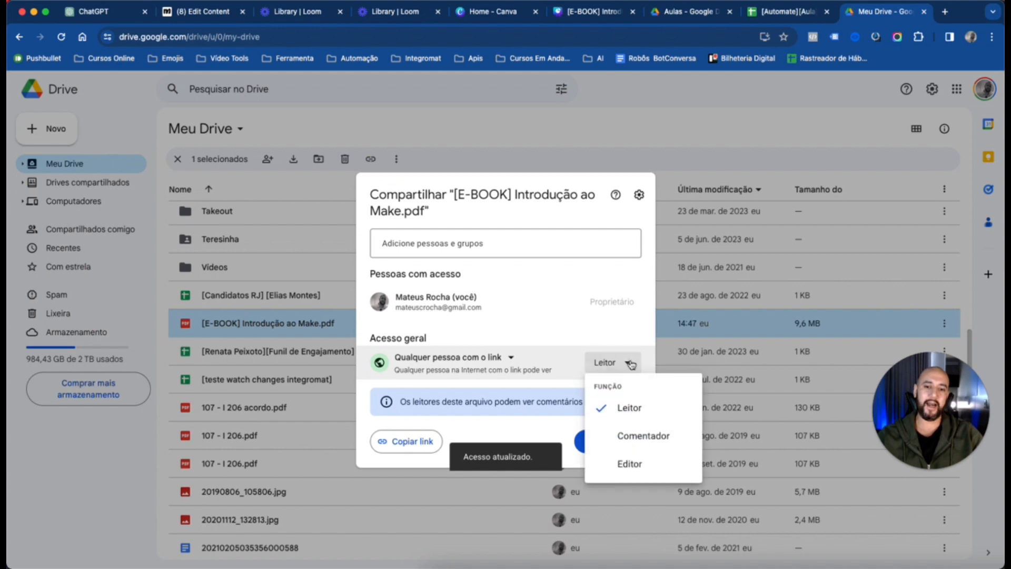
pyautogui.click(630, 362)
pyautogui.click(428, 442)
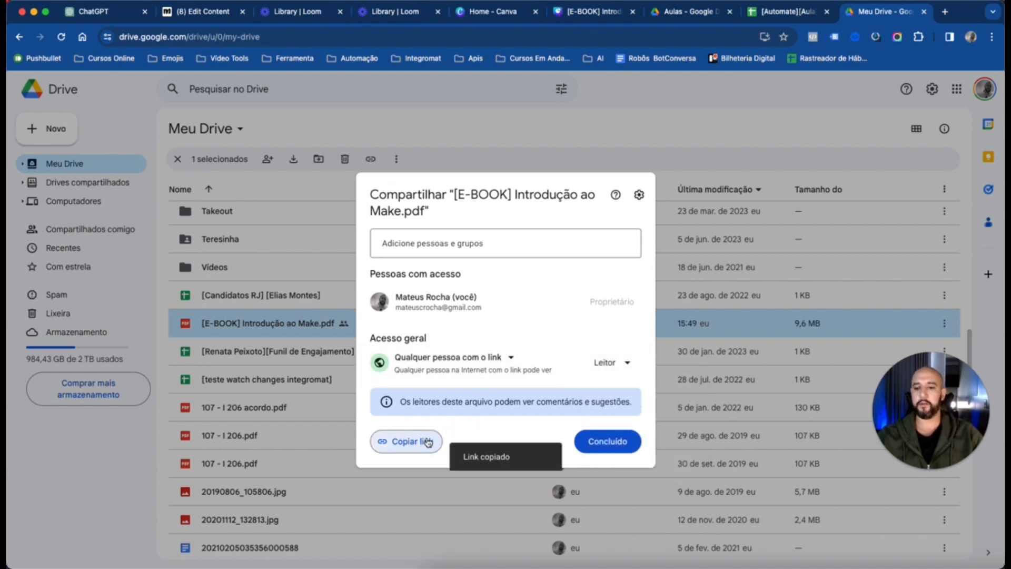
pyautogui.click(613, 441)
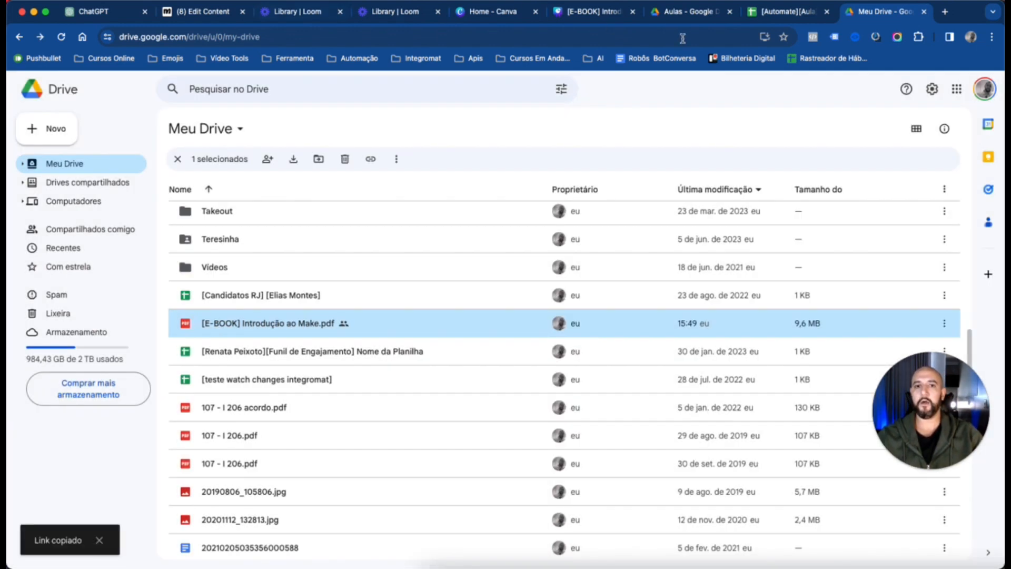
# Switch to Manychat and write "Que ótimo. Baixe o seu ebook, clicando no botão abaixo" on two lines as the Send Message #2 text
pyautogui.click(197, 12)
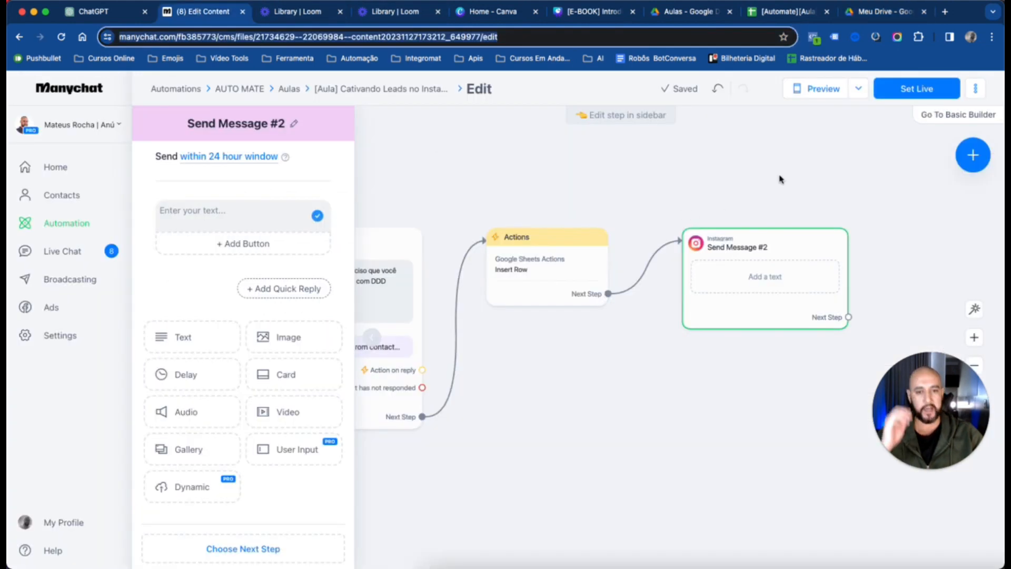
pyautogui.click(232, 221)
pyautogui.click(320, 199)
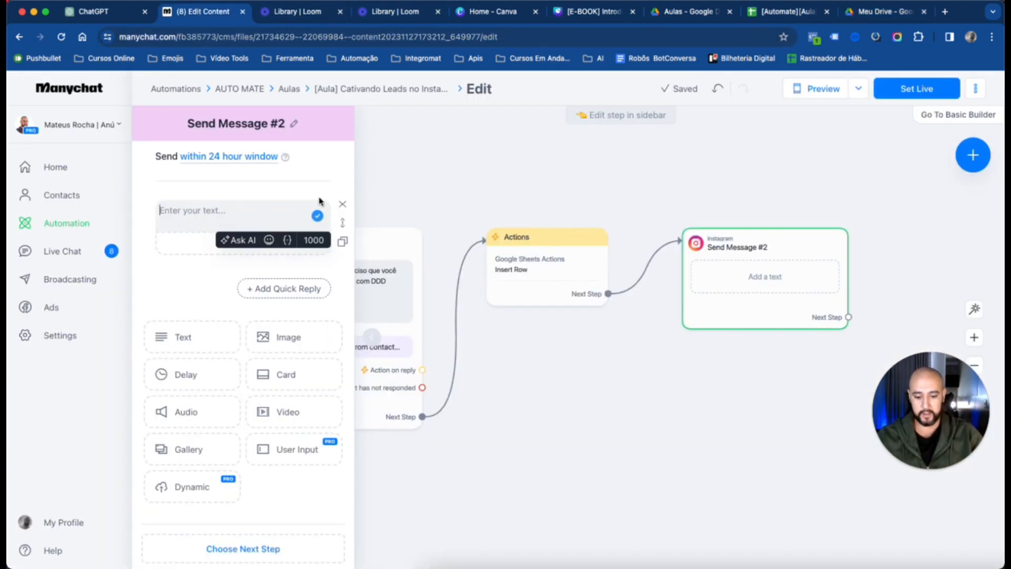
pyautogui.write('Que óti')
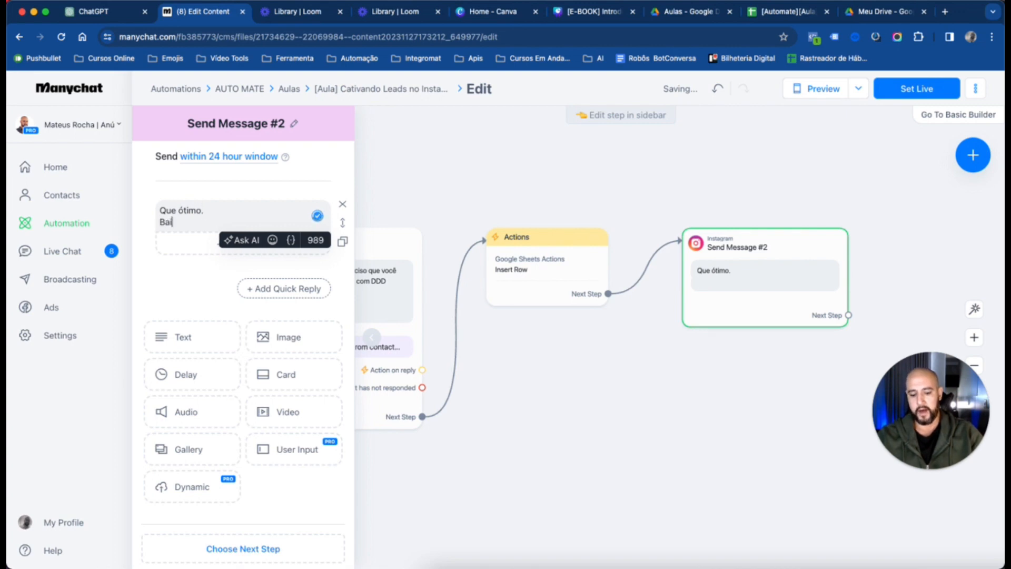
pyautogui.write('mo. Baixe o se ')
pyautogui.write('u e-')
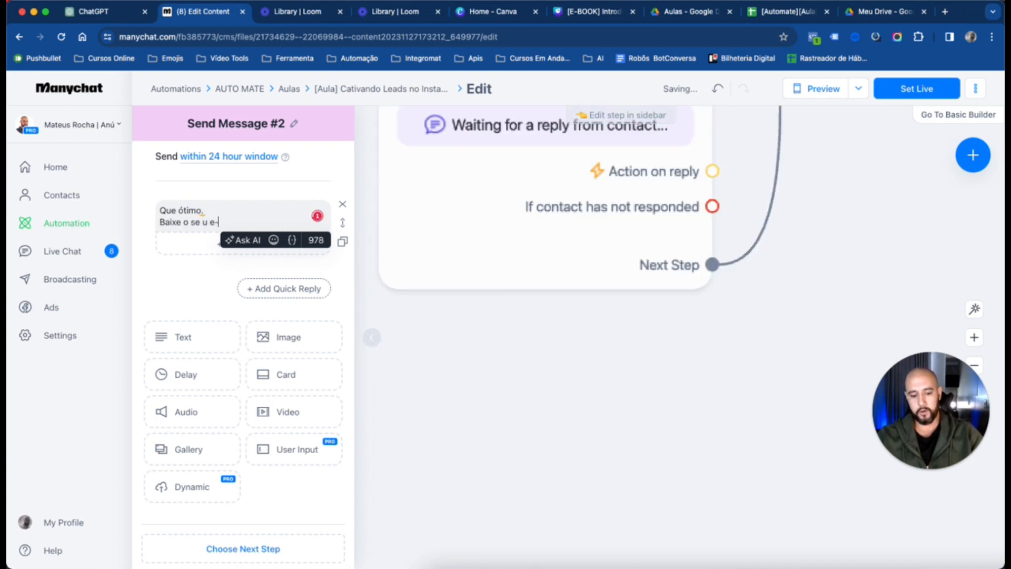
pyautogui.write('book')
pyautogui.press('BackSpace')
pyautogui.press('BackSpace')
pyautogui.press('BackSpace')
pyautogui.press('BackSpace')
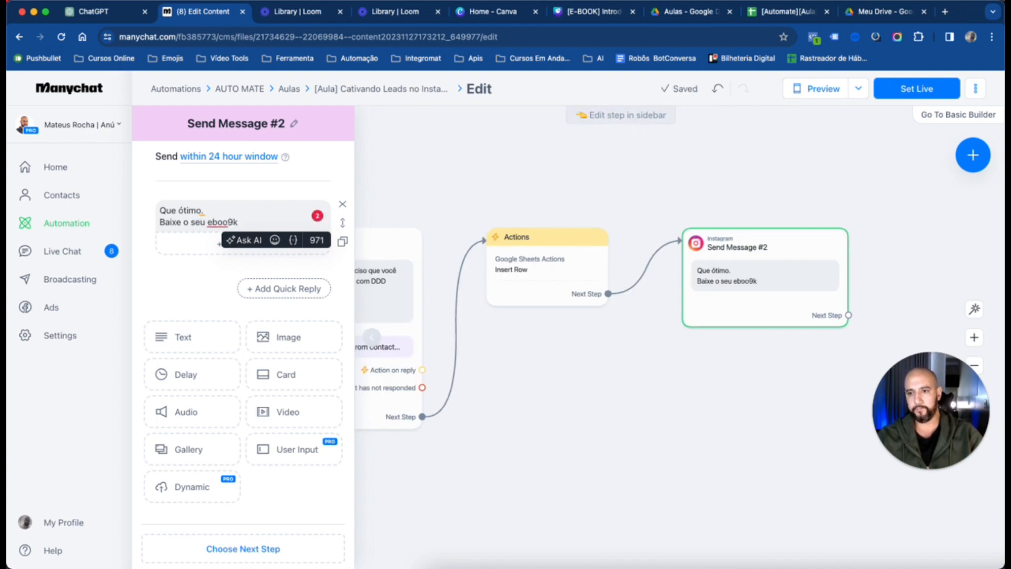
pyautogui.press('BackSpace')
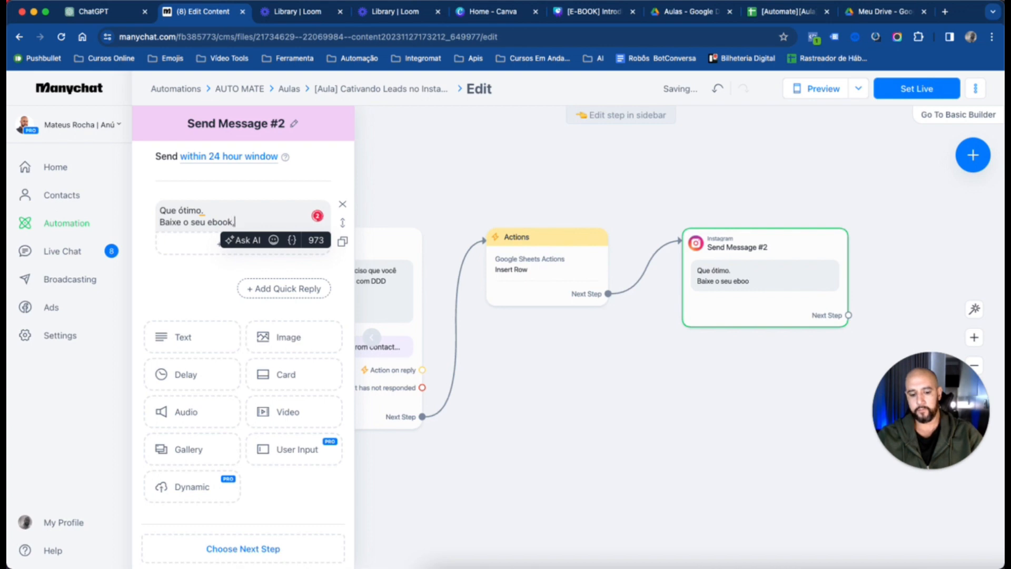
pyautogui.write('k, clicando no ')
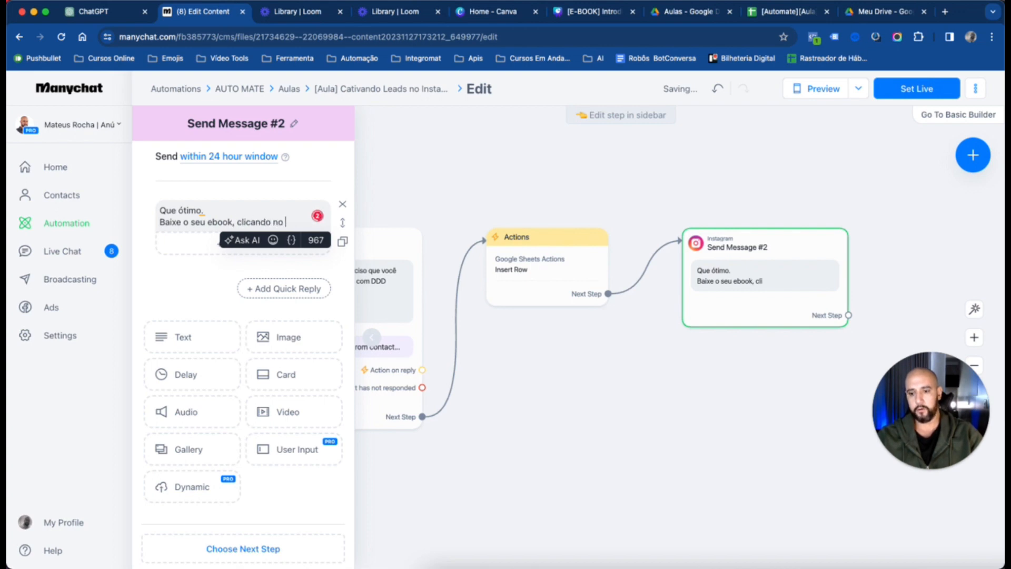
pyautogui.write('bot~')
pyautogui.write('ão abaixo:')
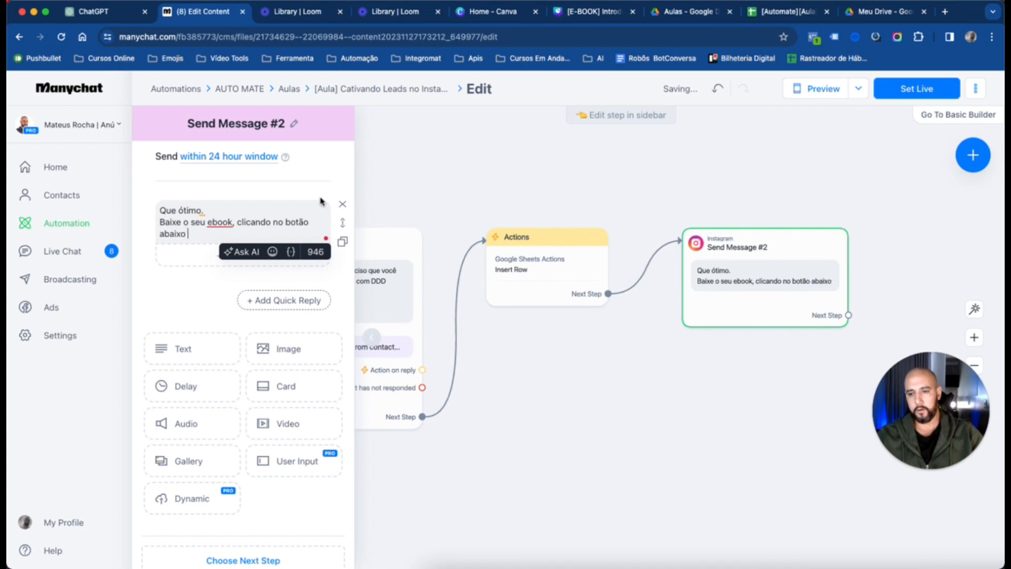
# Add the 👇 emoji at the end of the Send Message #2 text
pyautogui.click(272, 251)
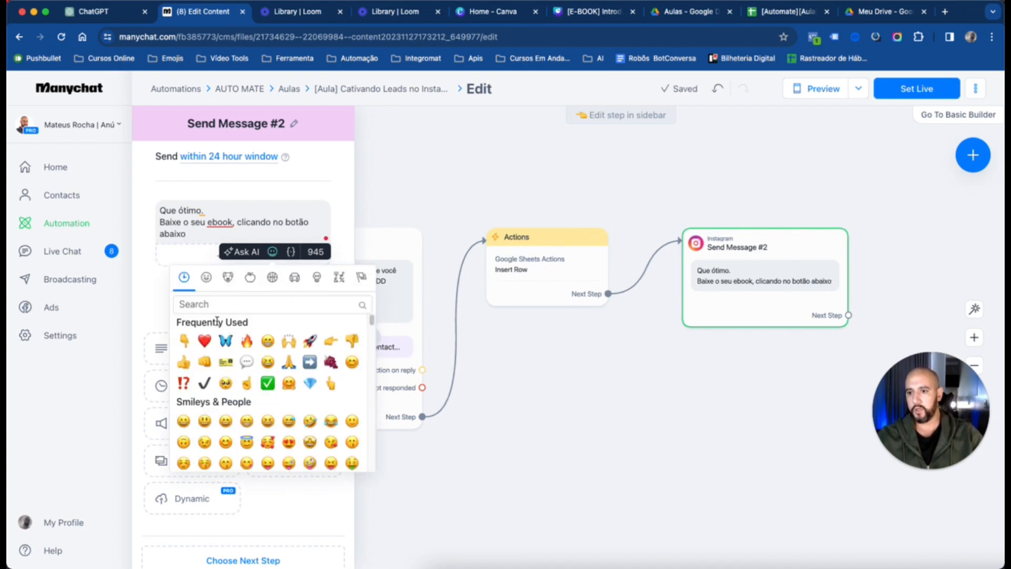
pyautogui.click(184, 341)
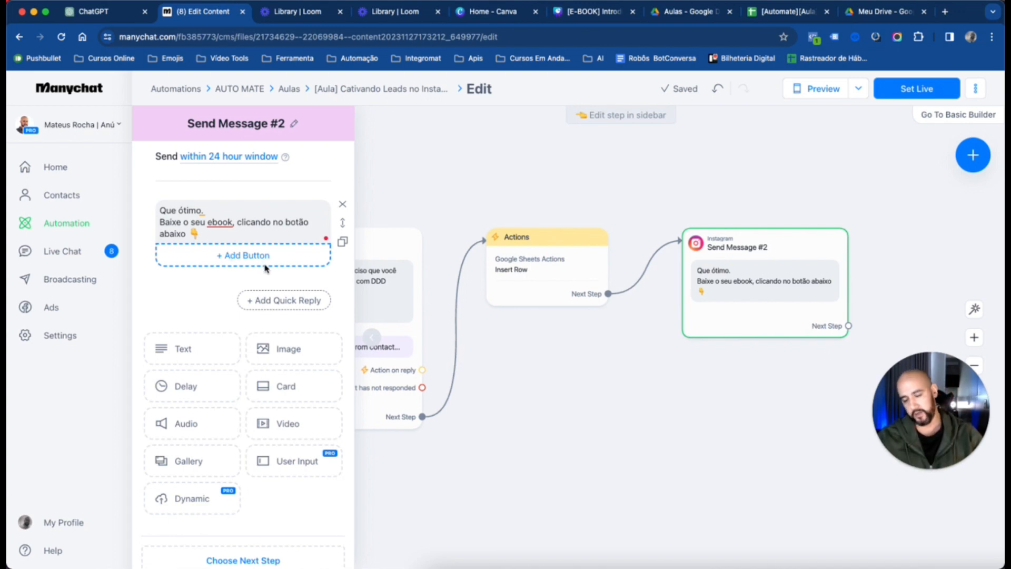
pyautogui.click(207, 347)
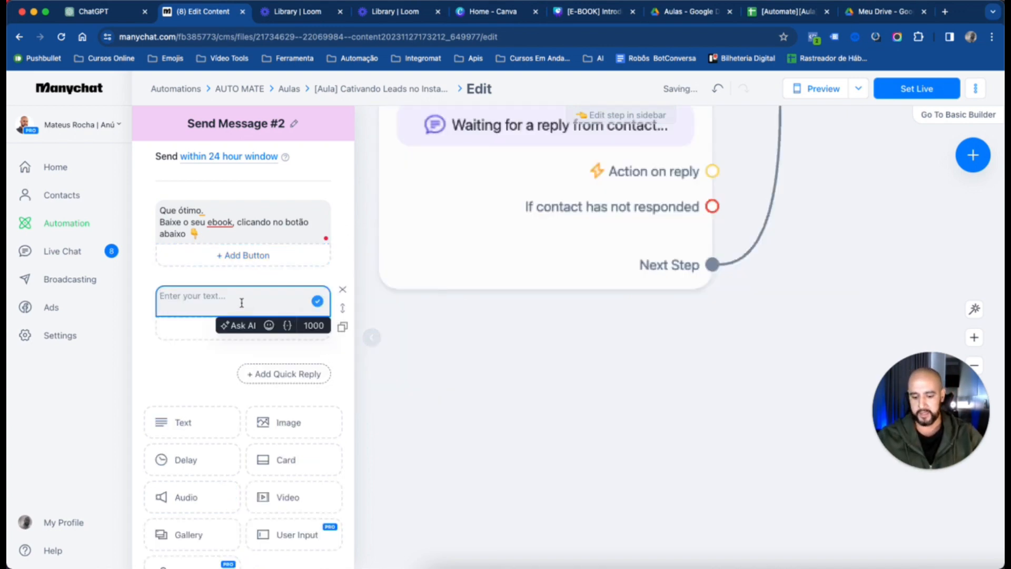
pyautogui.click(204, 365)
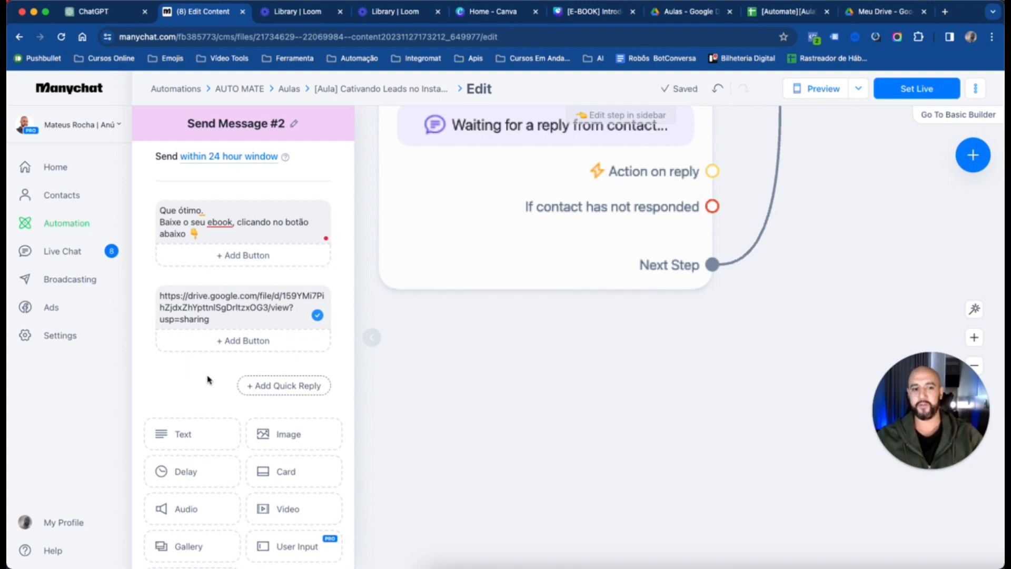
pyautogui.moveTo(267, 311)
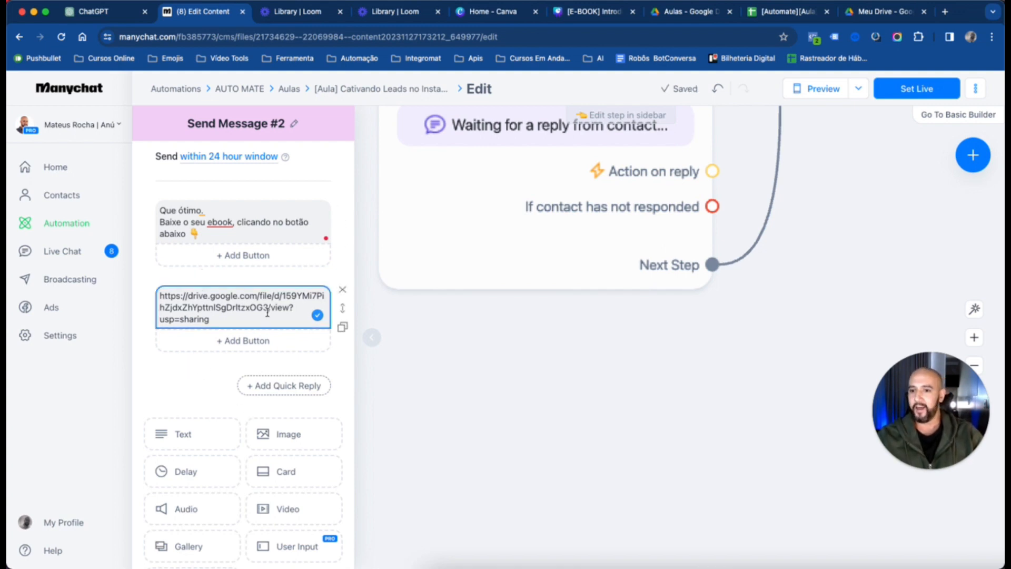
pyautogui.click(340, 293)
pyautogui.click(616, 160)
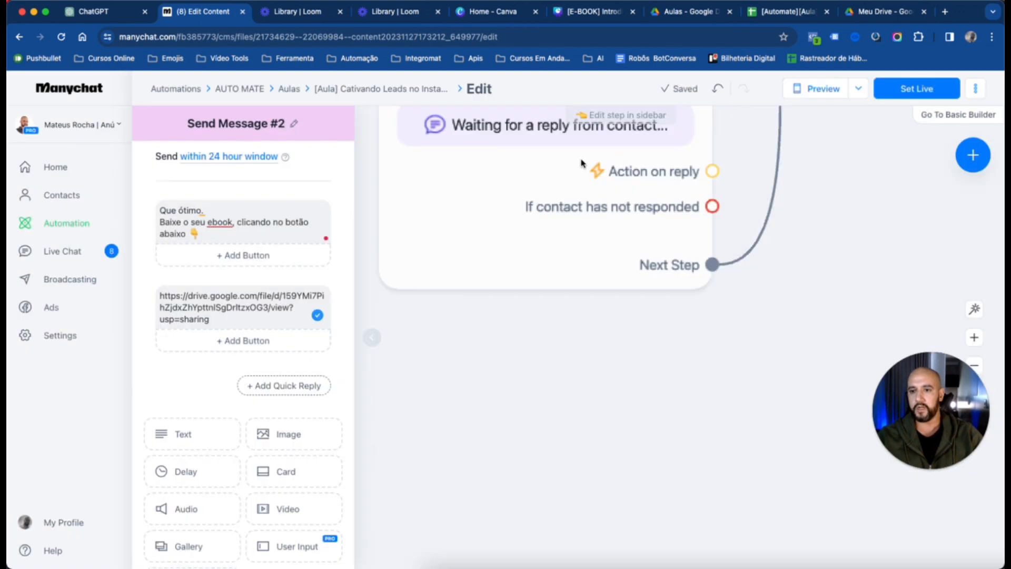
# Add a button titled "Baixar E-book" below the Send Message #2 text
pyautogui.click(242, 256)
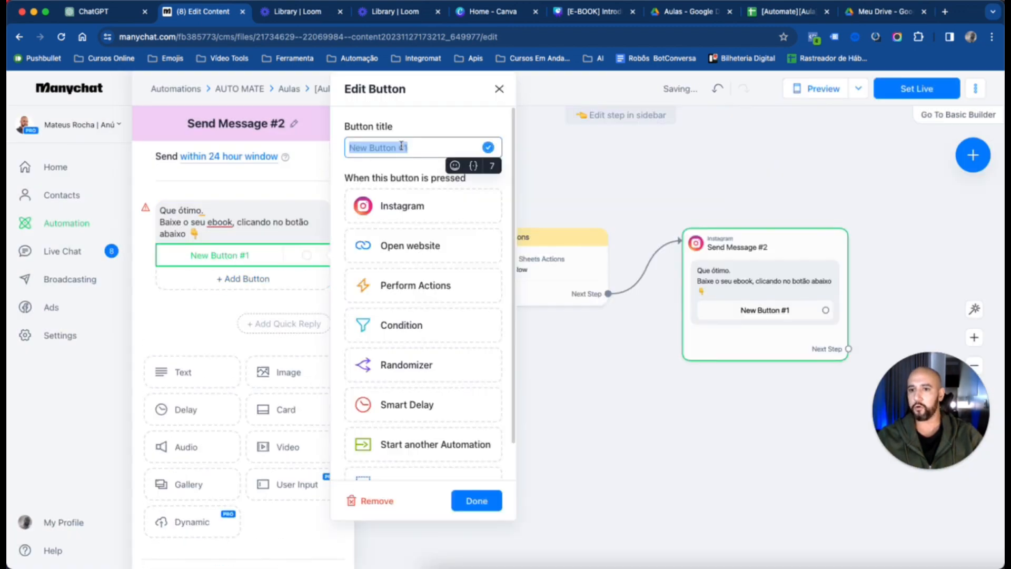
pyautogui.click(418, 145)
pyautogui.press('super+a')
pyautogui.press('BackSpace')
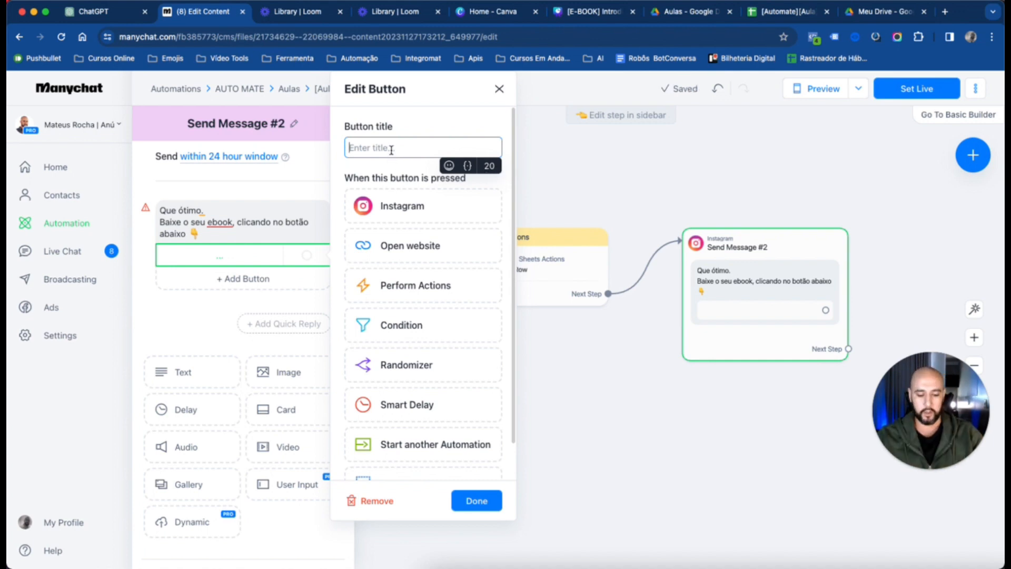
pyautogui.write('Baixar')
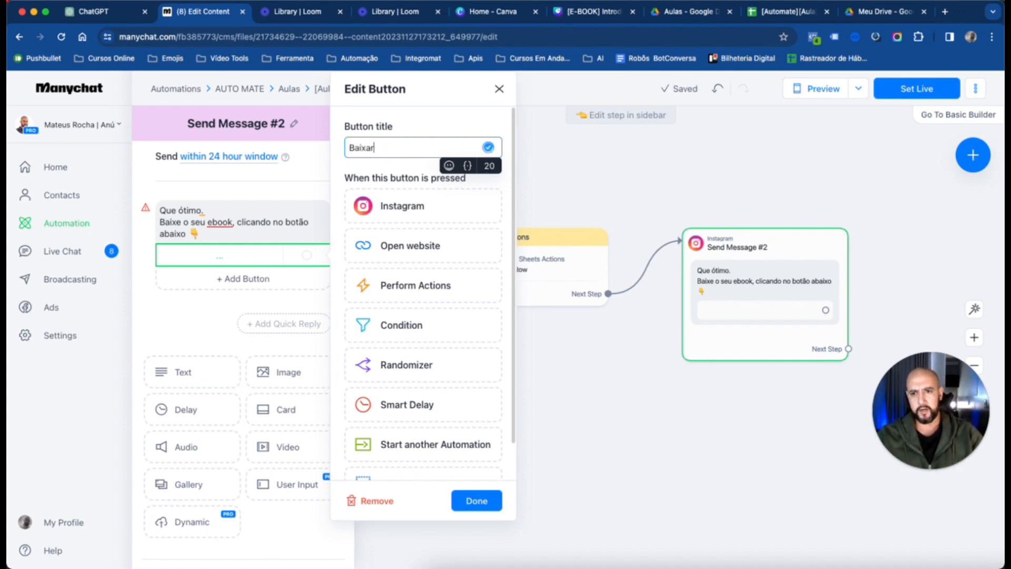
pyautogui.write(' E-book')
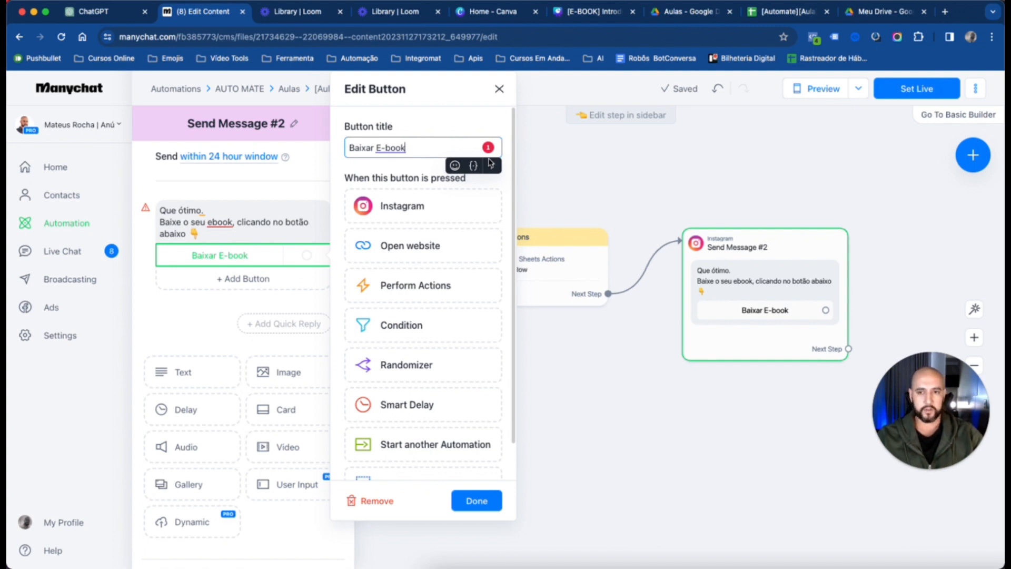
pyautogui.click(455, 166)
pyautogui.write('downl')
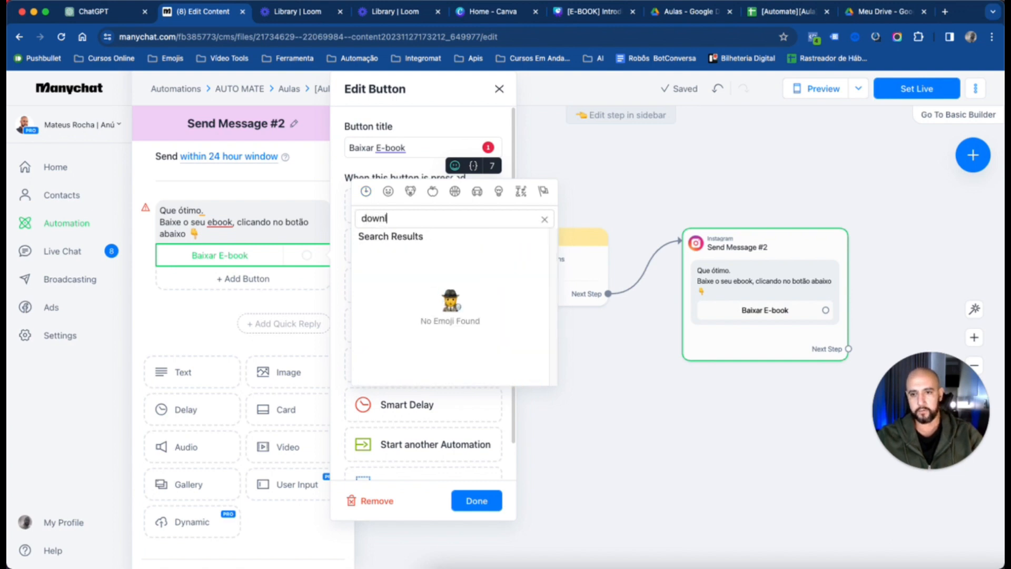
pyautogui.press('BackSpace')
pyautogui.press('BackSpace')
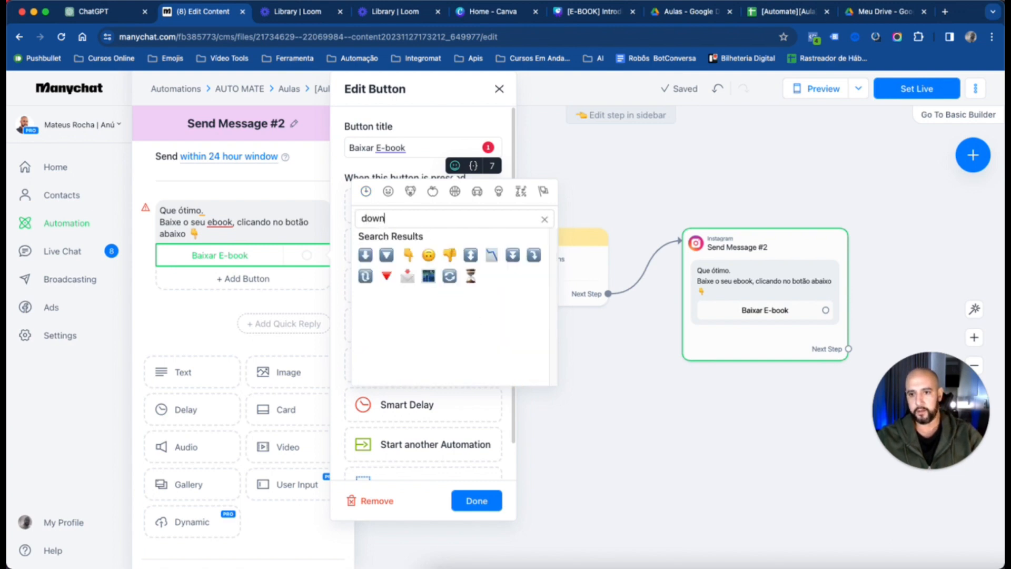
pyautogui.click(386, 256)
pyautogui.press('BackSpace')
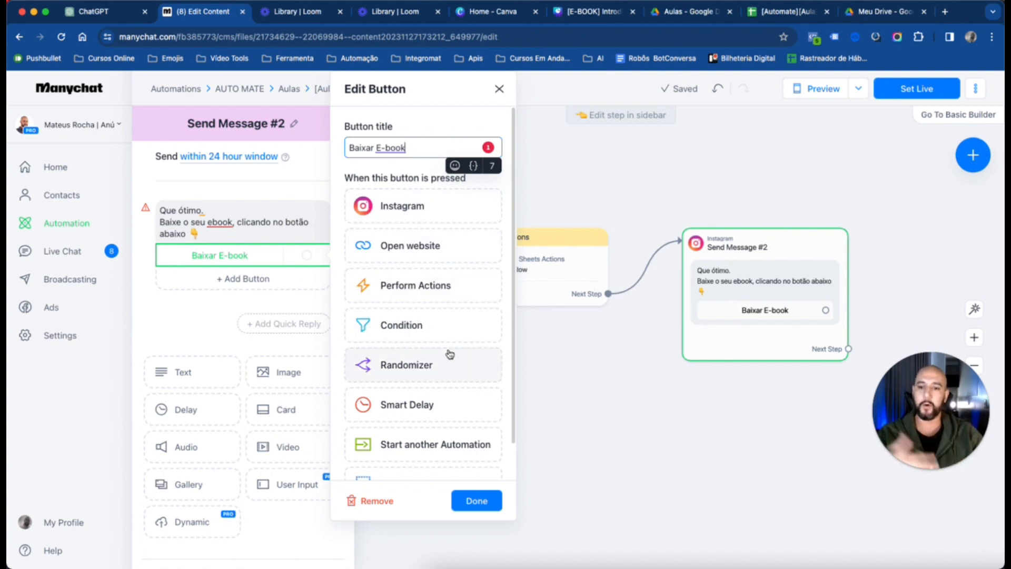
# Make the "Baixar E-book" button open a website, using the copied Google Drive e-book link as its URL, and save the button
pyautogui.scroll(-2, 437, 313)
pyautogui.scroll(2, 437, 313)
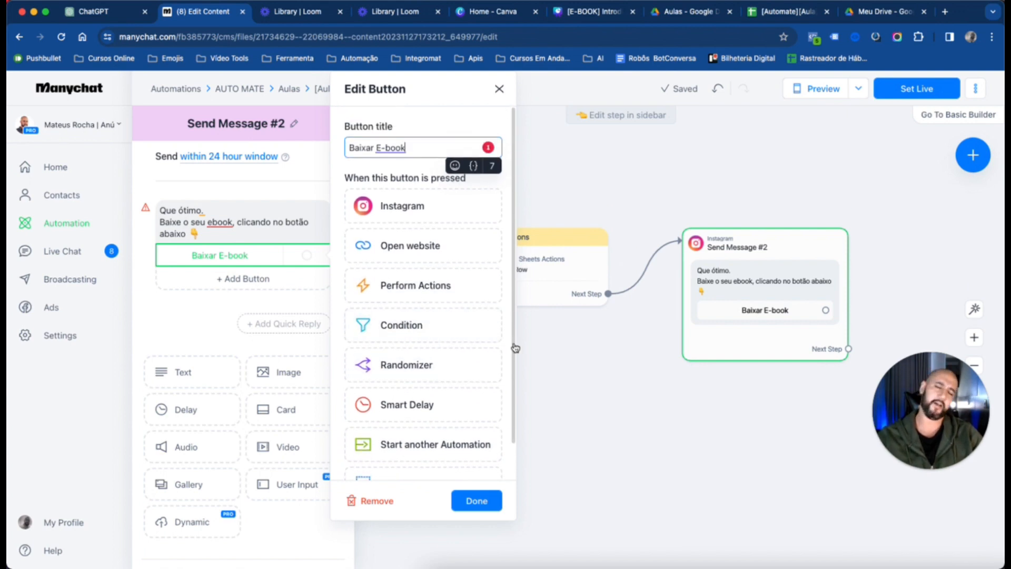
pyautogui.click(419, 258)
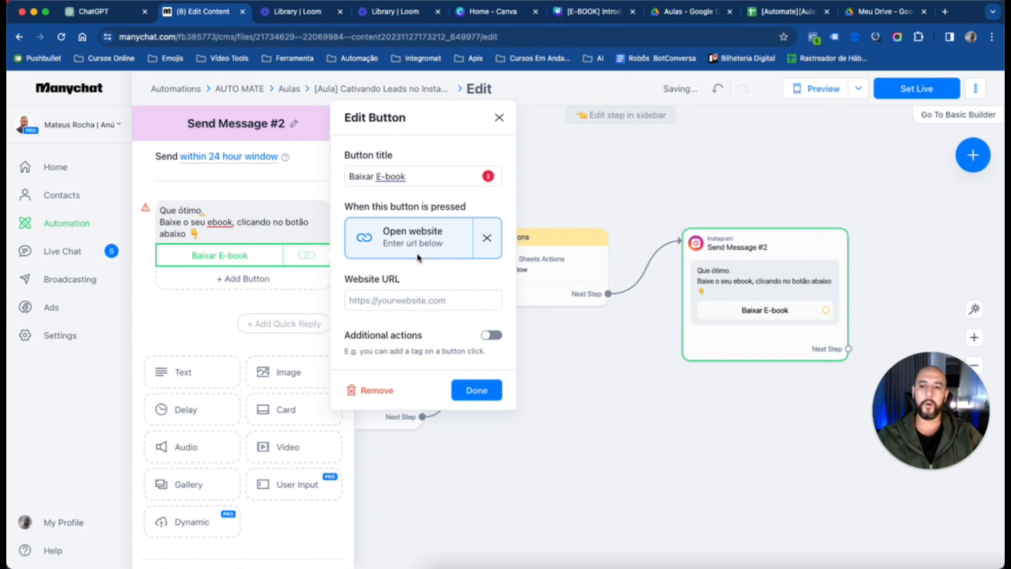
pyautogui.click(456, 301)
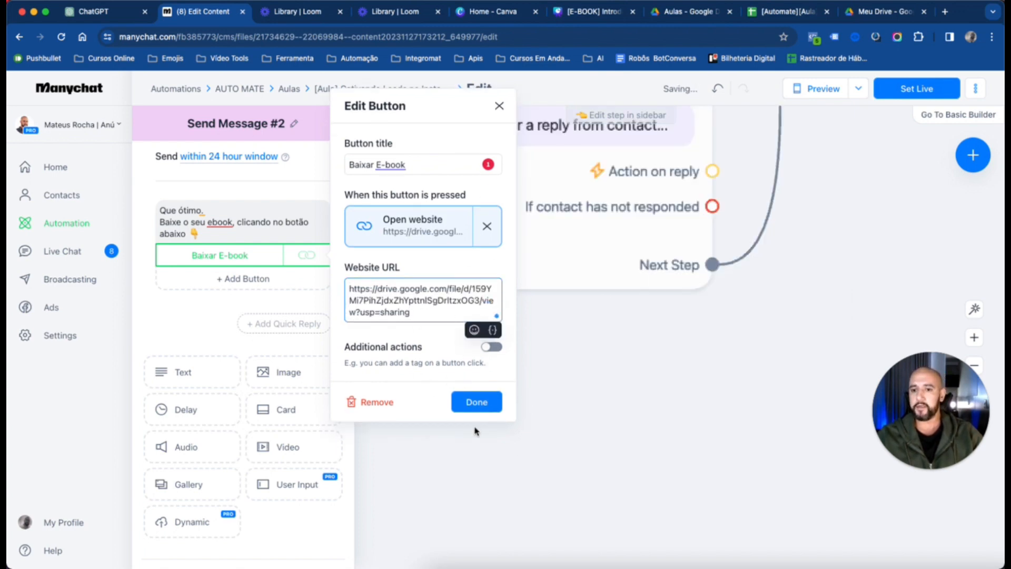
pyautogui.click(478, 403)
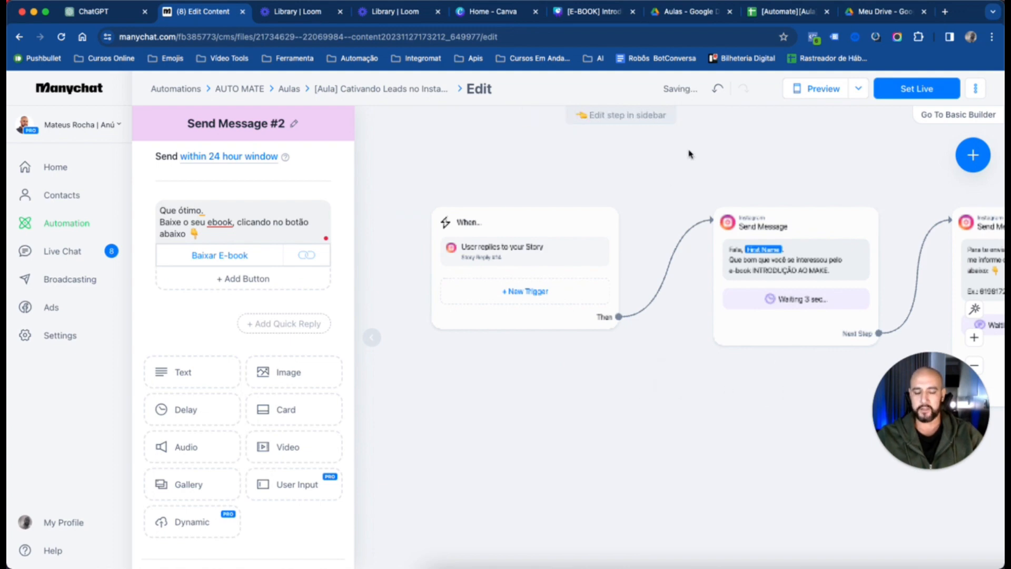
# Leave message editing, reload the flow builder, and move the Send Message #2 block slightly closer to the Actions block
pyautogui.click(691, 183)
pyautogui.hscroll(7, 657, 165)
pyautogui.press('super+r')
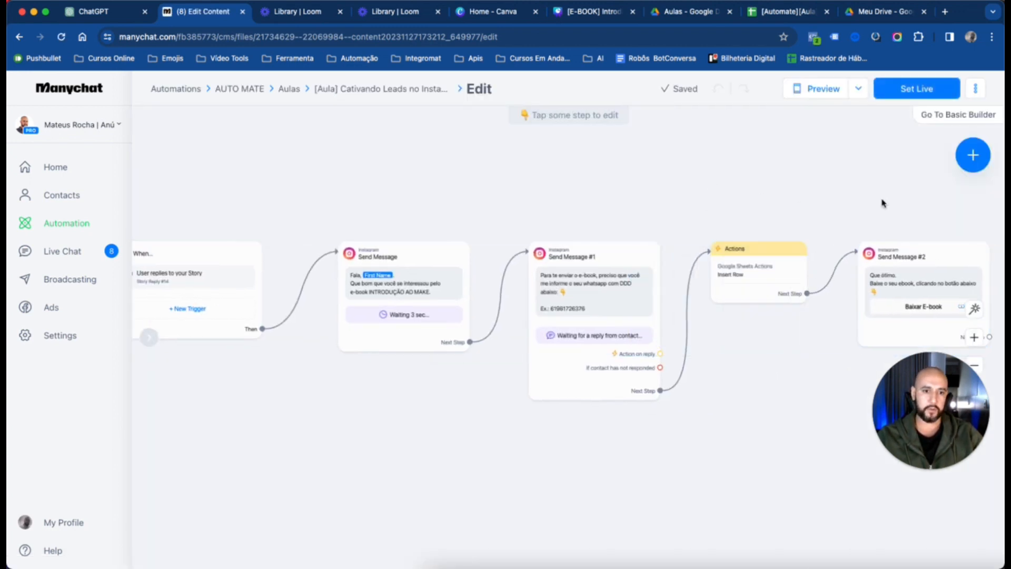
pyautogui.moveTo(882, 201); pyautogui.dragTo(813, 203)
pyautogui.moveTo(871, 266); pyautogui.dragTo(857, 266)
pyautogui.moveTo(685, 203); pyautogui.dragTo(759, 187)
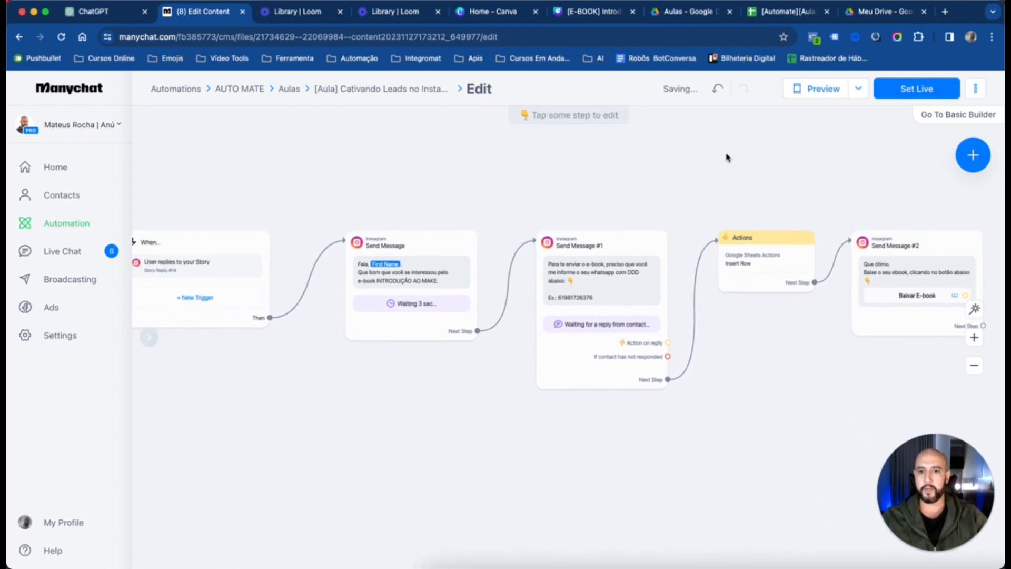
# Review the settings of the "User replies to your Story" trigger at the start of the flow and close them
pyautogui.scroll(-3, 726, 157)
pyautogui.scroll(2, 688, 186)
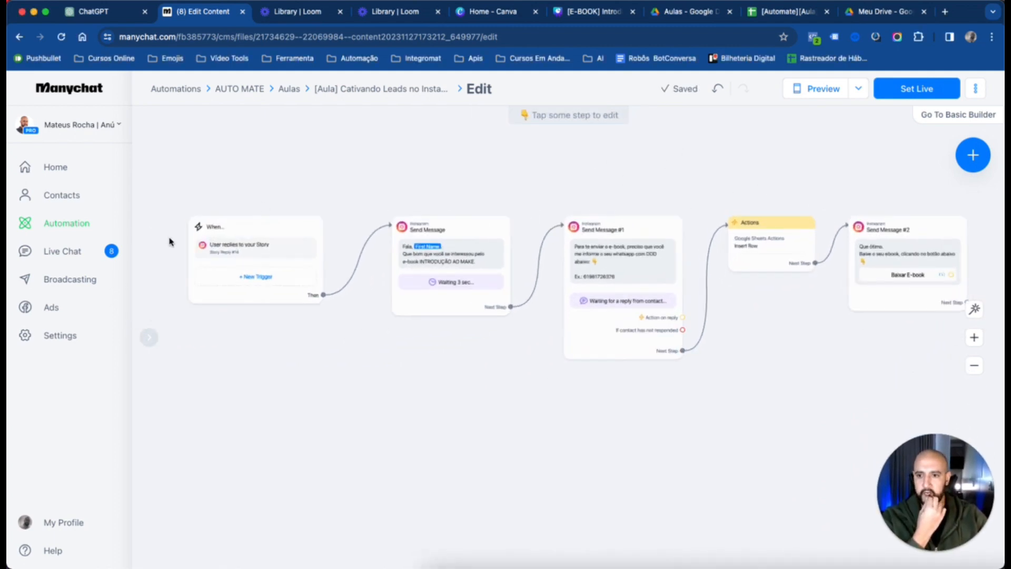
pyautogui.scroll(3, 262, 221)
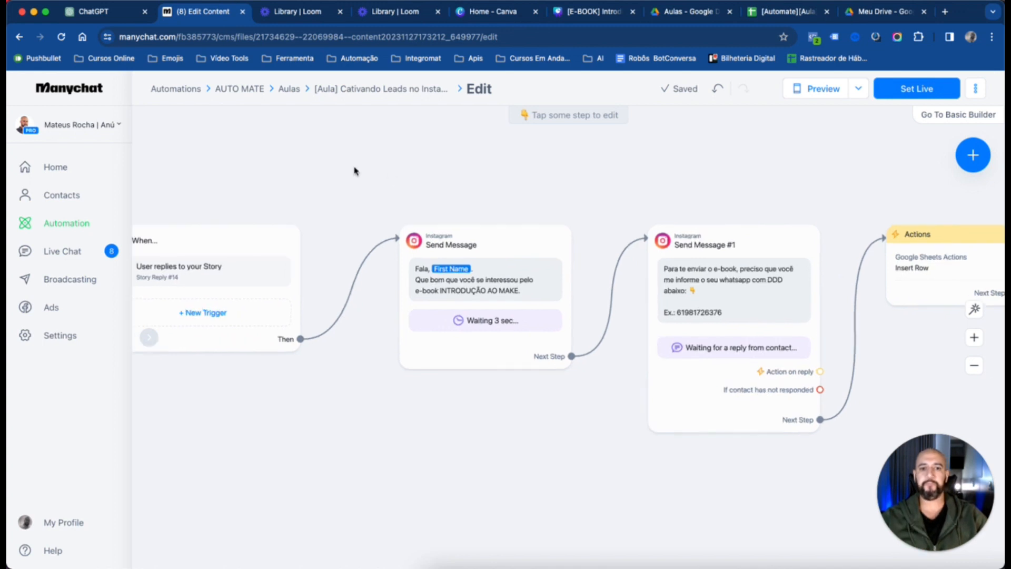
pyautogui.click(410, 286)
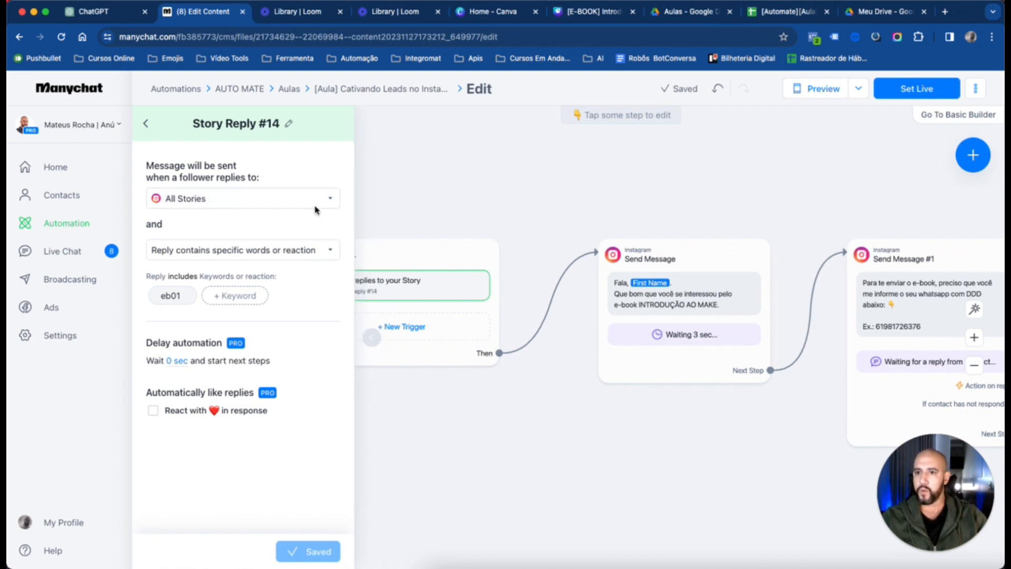
pyautogui.click(529, 181)
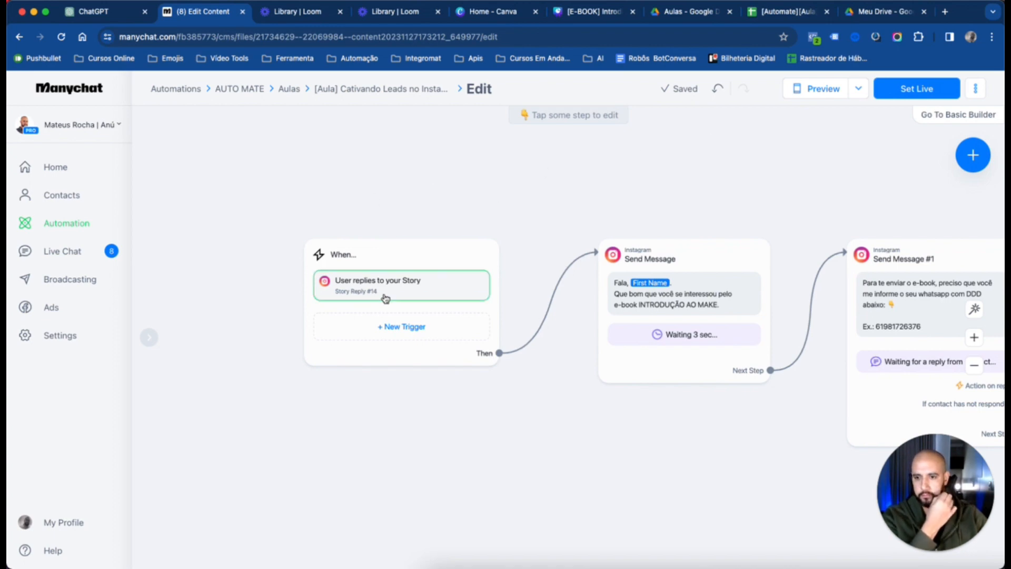
# Open the When... block and bring up the Instagram triggers available for a new trigger
pyautogui.click(431, 264)
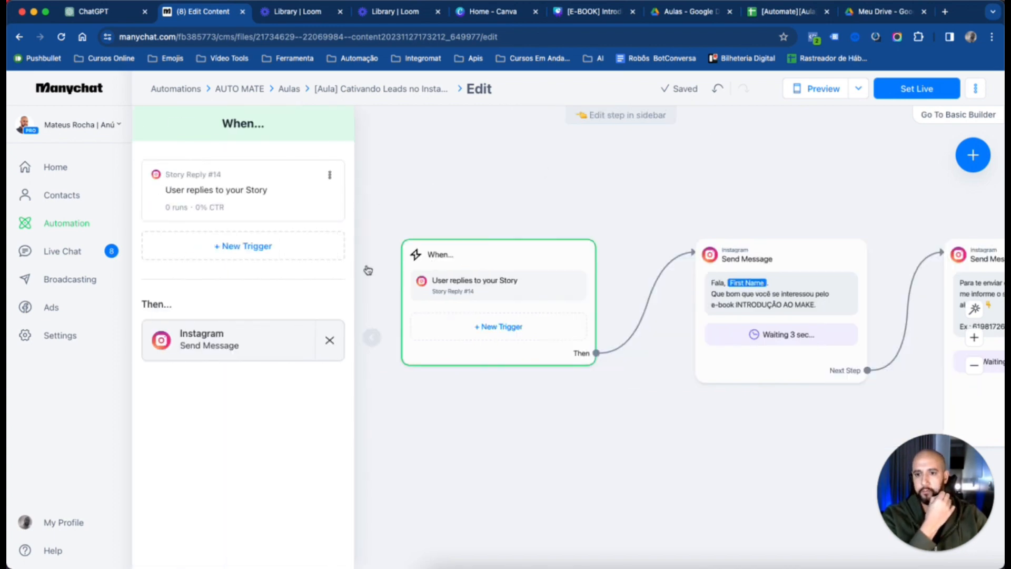
pyautogui.click(271, 248)
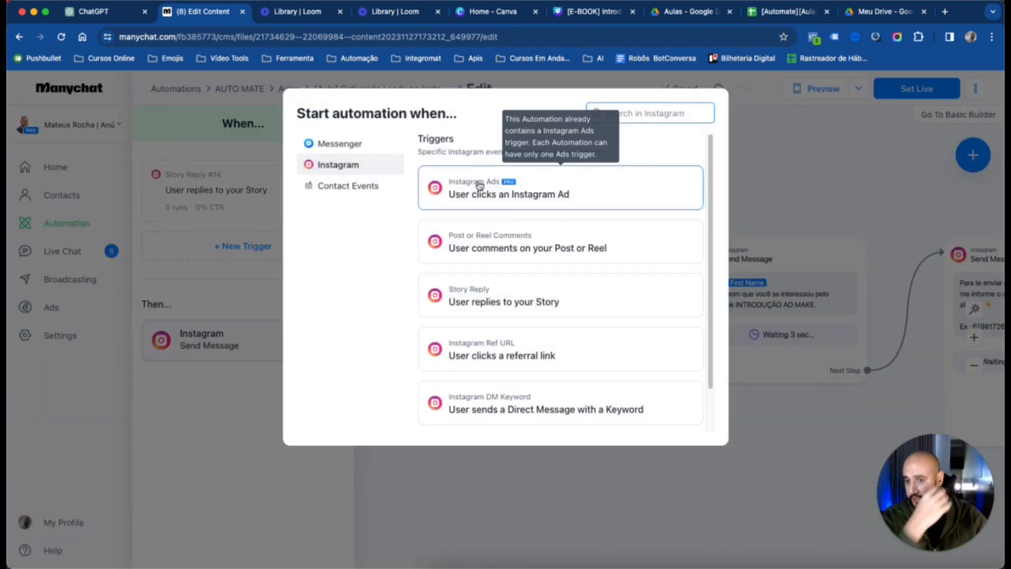
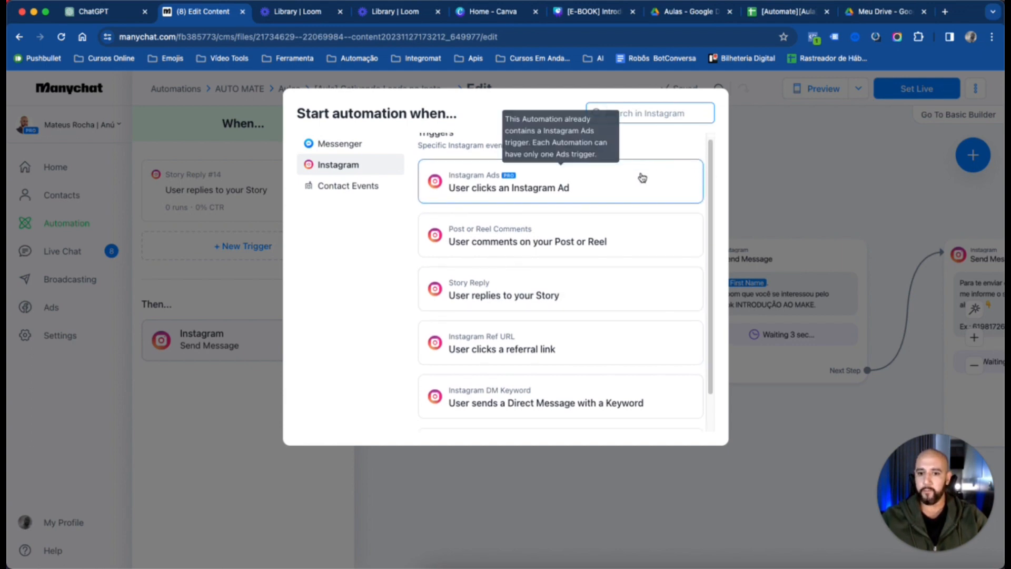
# Add an Instagram DM Keyword trigger that fires when the message is eb01, and create it
pyautogui.scroll(-2, 639, 179)
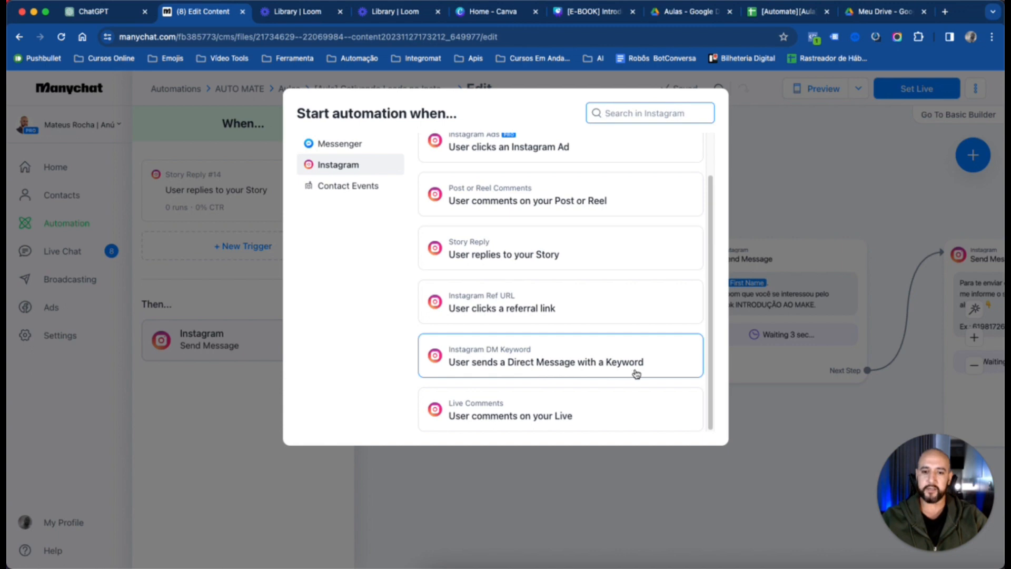
pyautogui.click(509, 365)
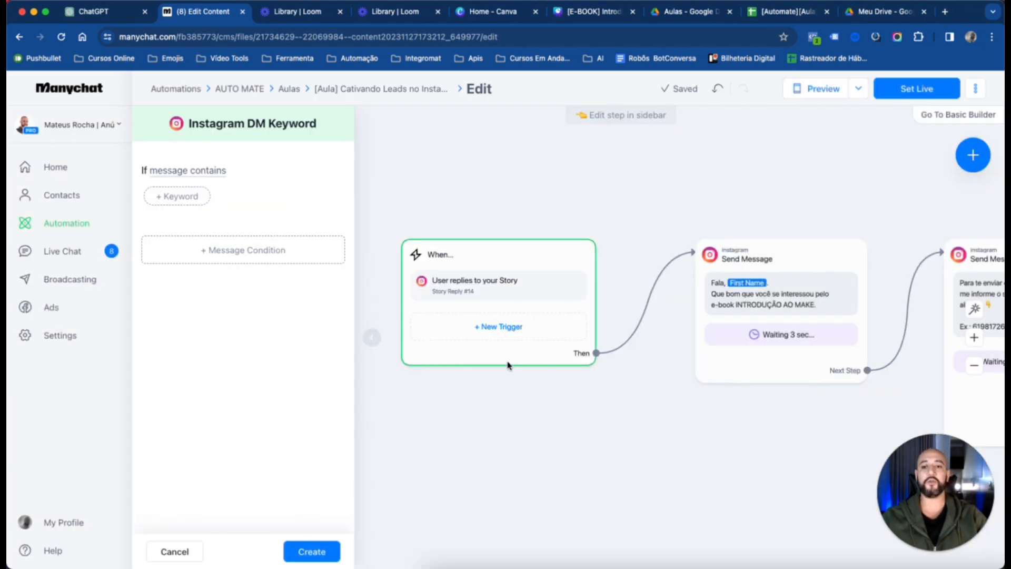
pyautogui.click(185, 175)
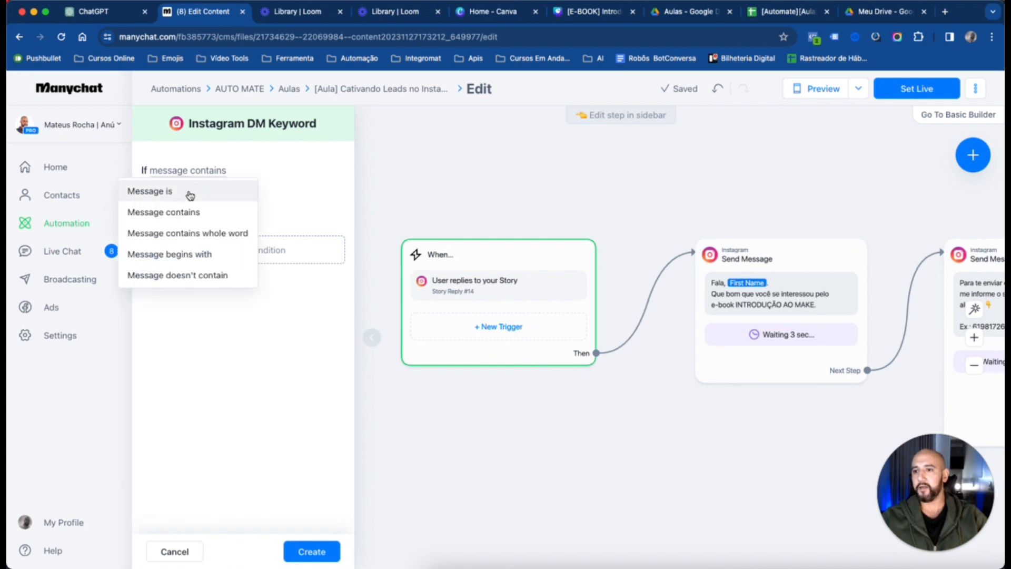
pyautogui.click(189, 193)
pyautogui.click(185, 196)
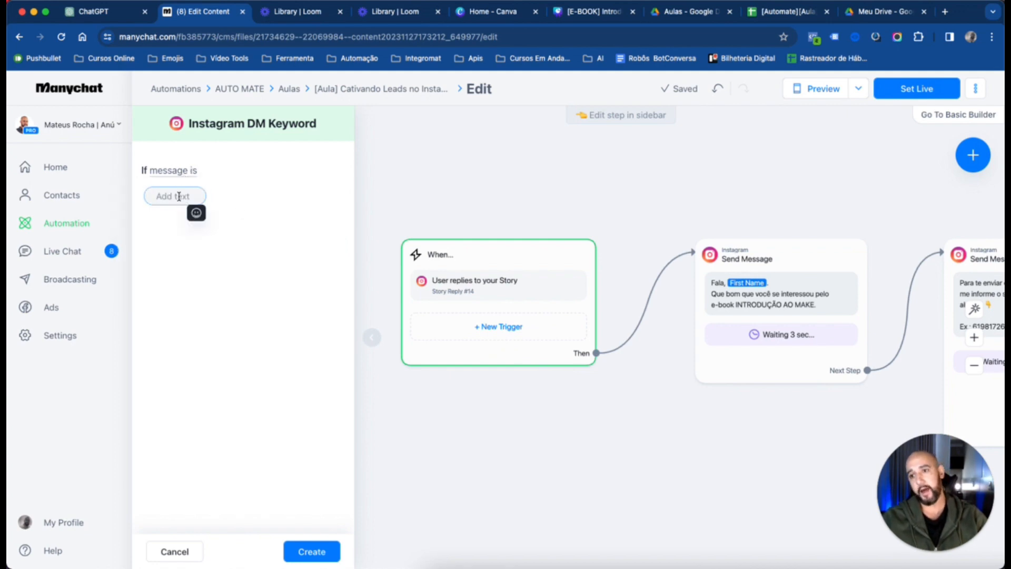
pyautogui.write('eb01')
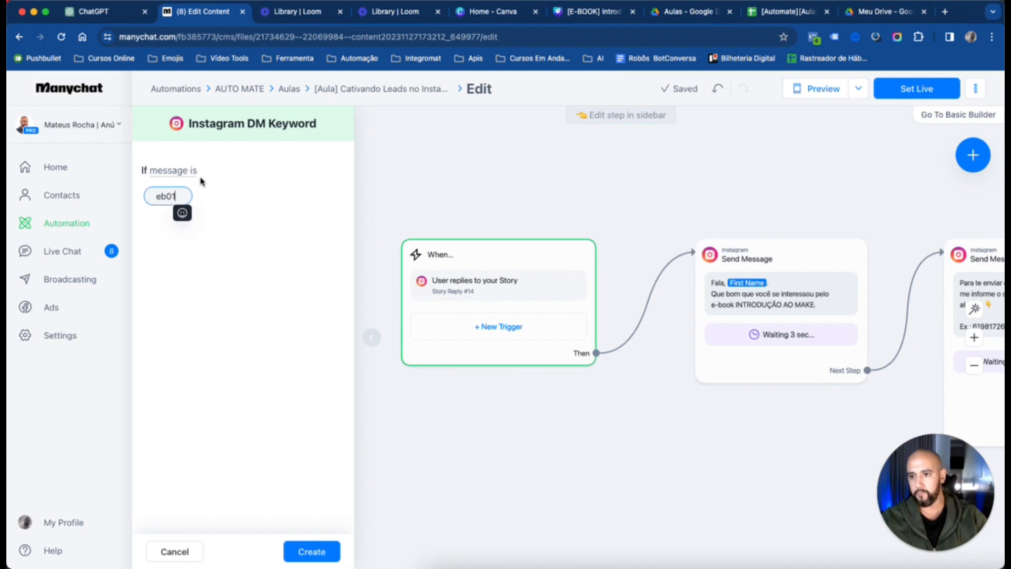
pyautogui.press('Return')
pyautogui.click(321, 553)
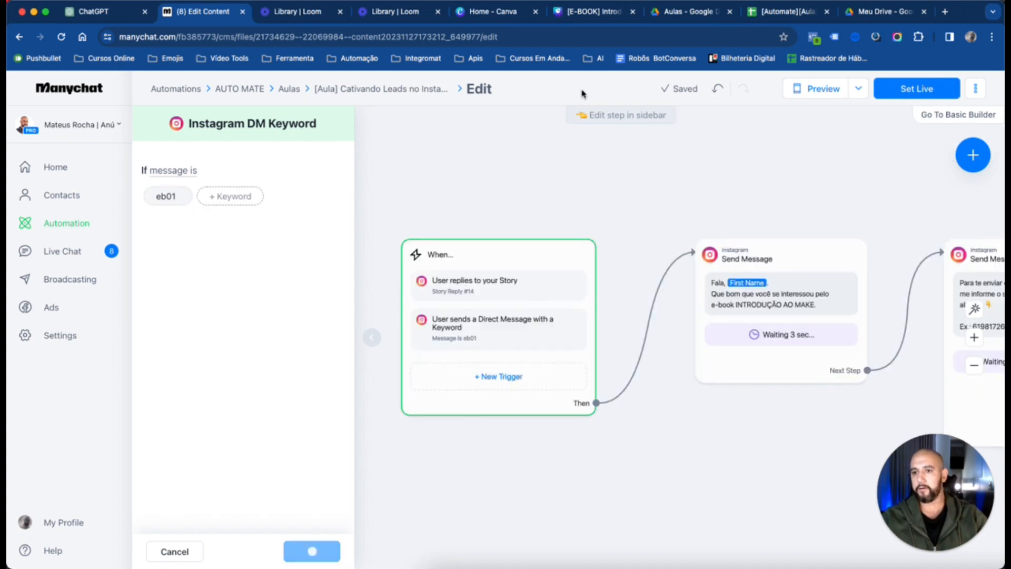
pyautogui.click(725, 176)
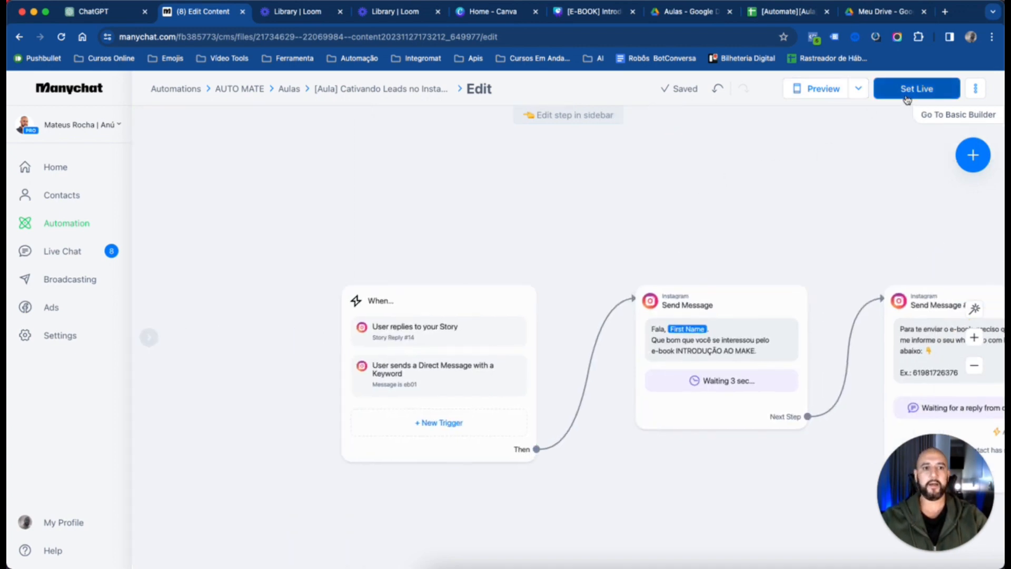
# Try to set the automation live, and close the Delay and Send Message settings that open
pyautogui.click(917, 89)
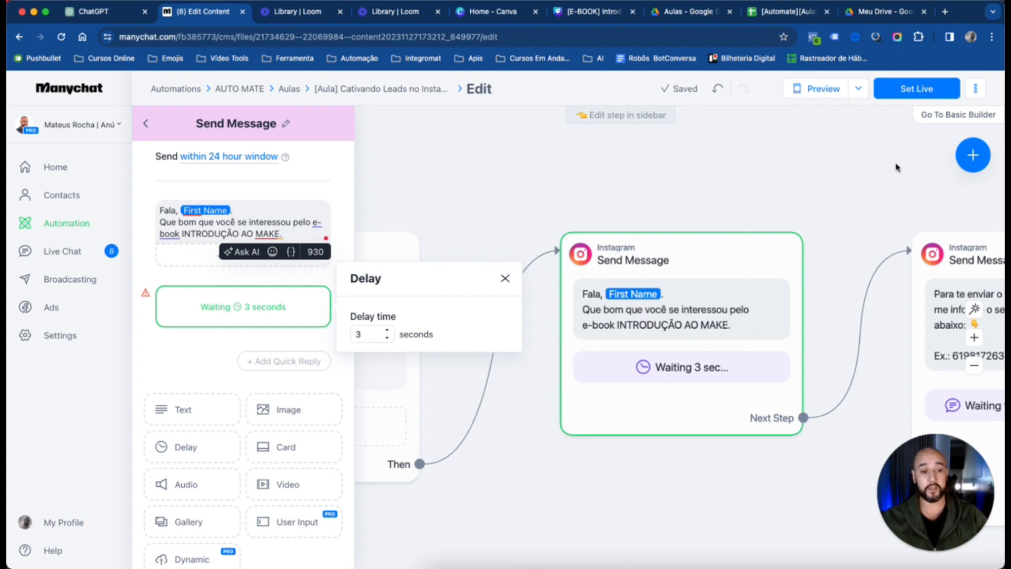
pyautogui.click(916, 90)
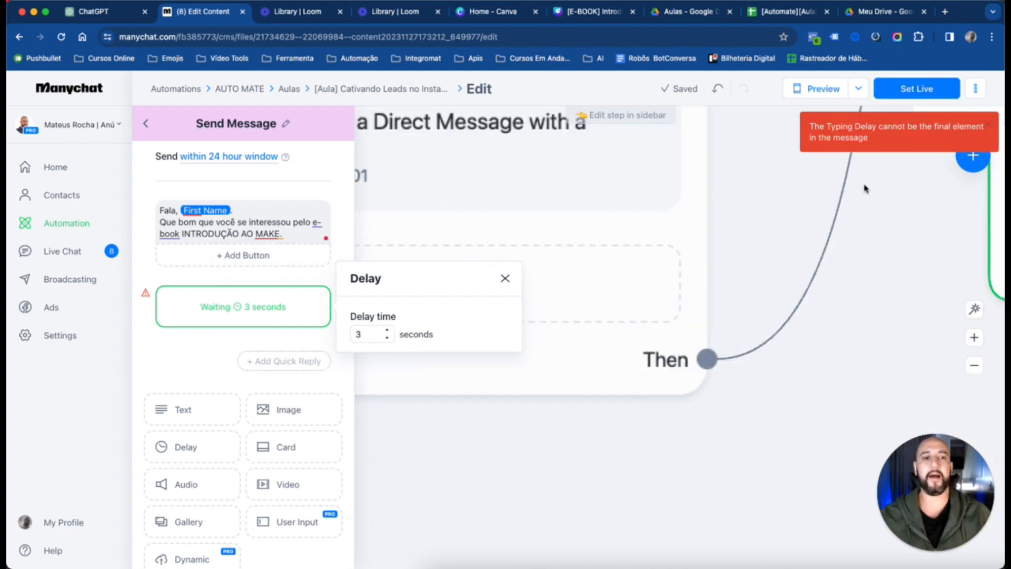
pyautogui.click(790, 241)
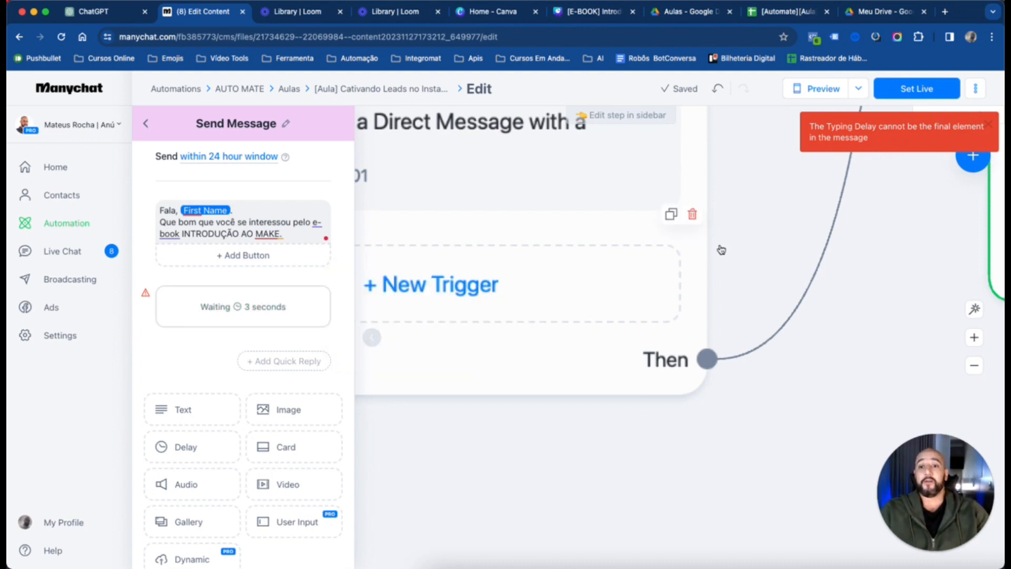
pyautogui.click(729, 220)
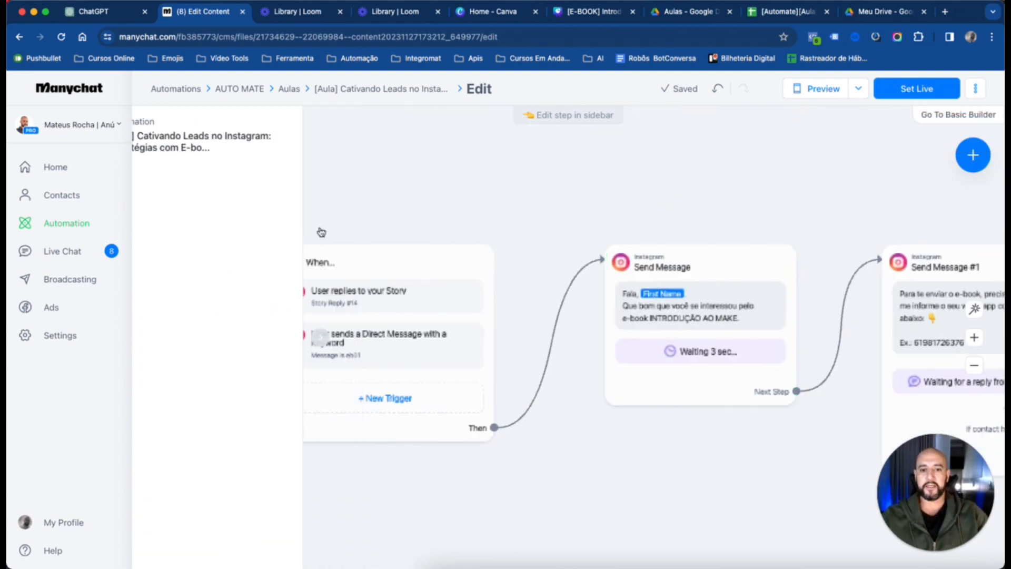
# Delete the 3-second delay from the first Send Message block
pyautogui.hscroll(8, 806, 267)
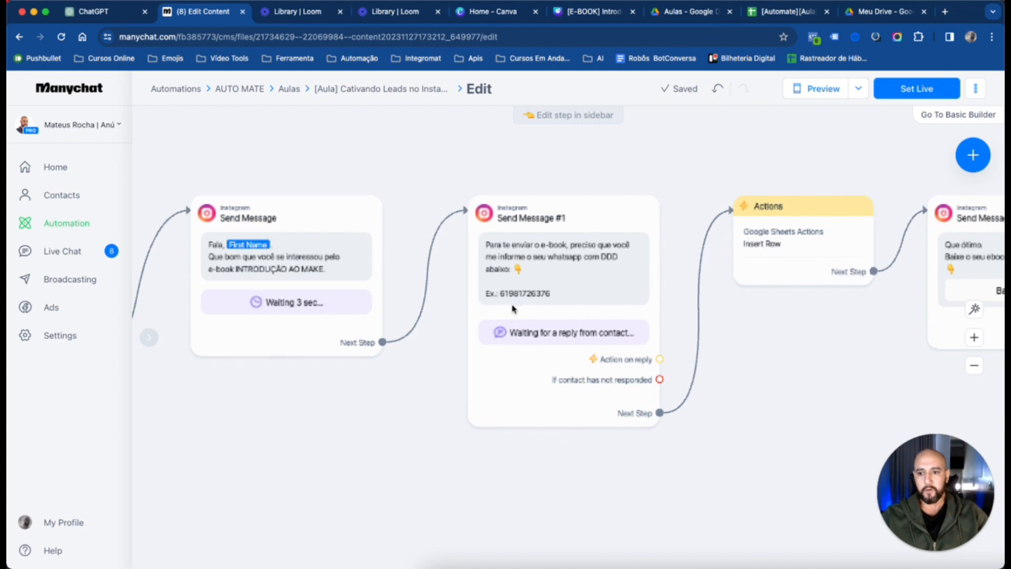
pyautogui.rightClick(295, 246)
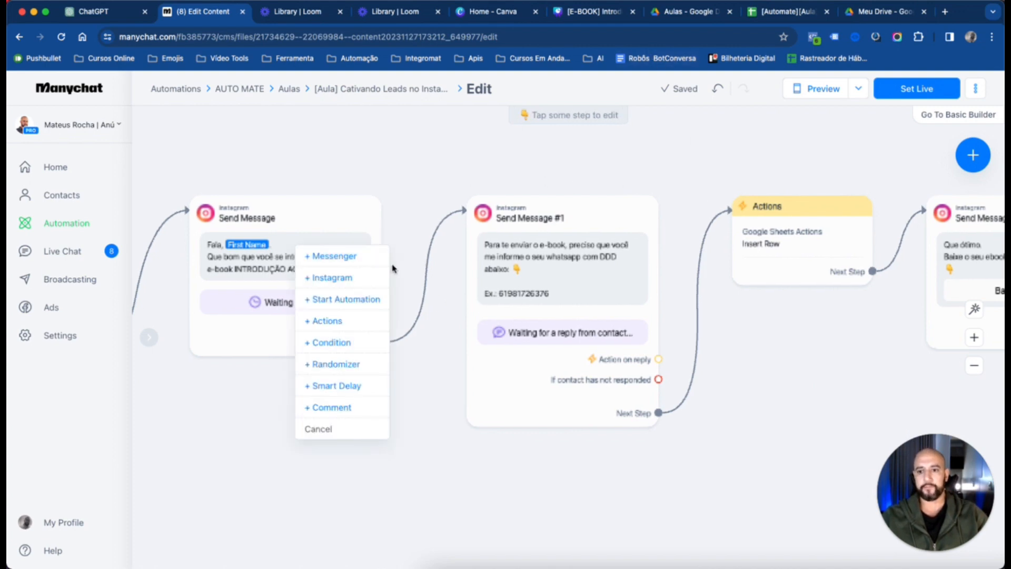
pyautogui.click(448, 169)
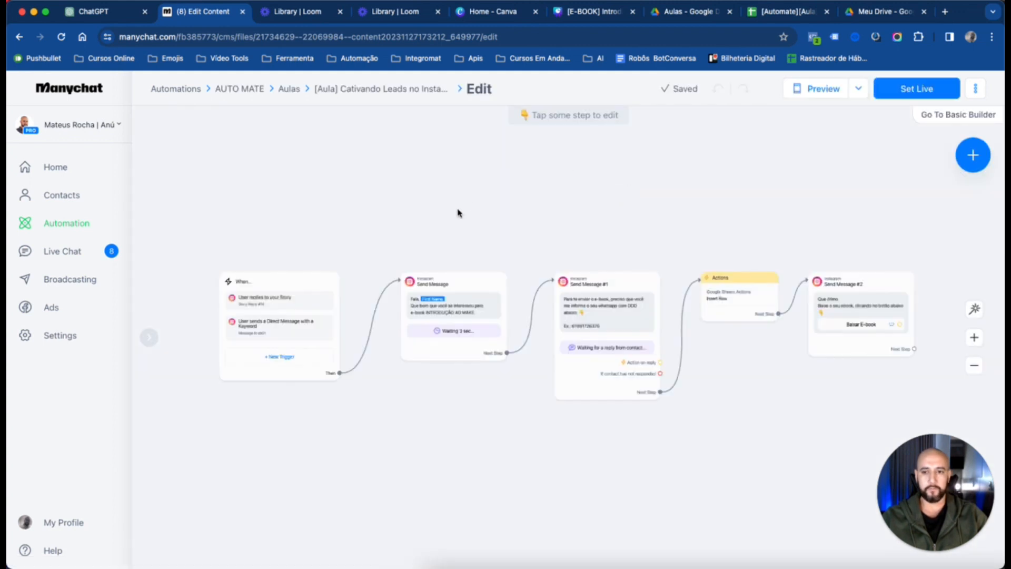
pyautogui.click(461, 314)
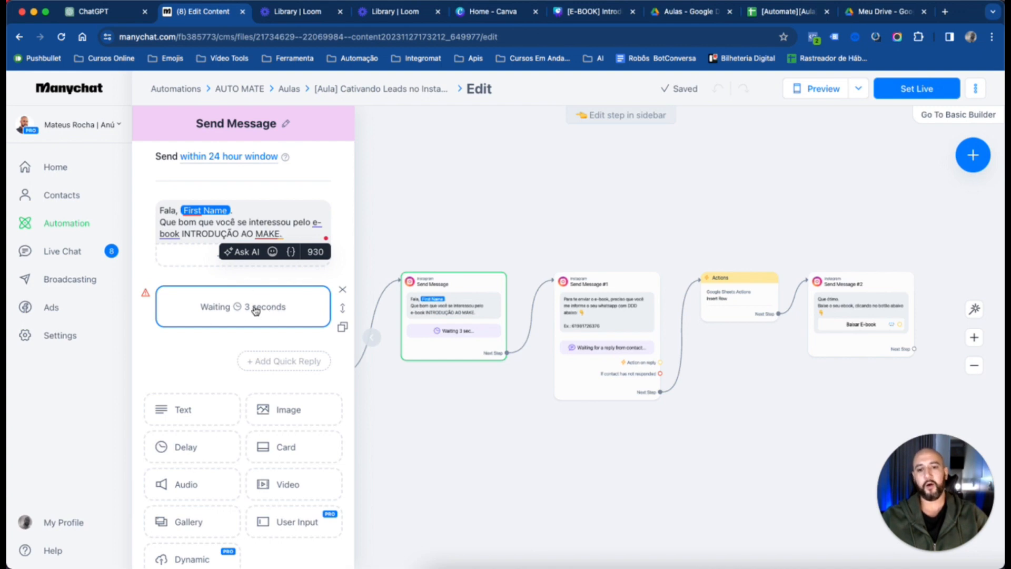
pyautogui.click(341, 289)
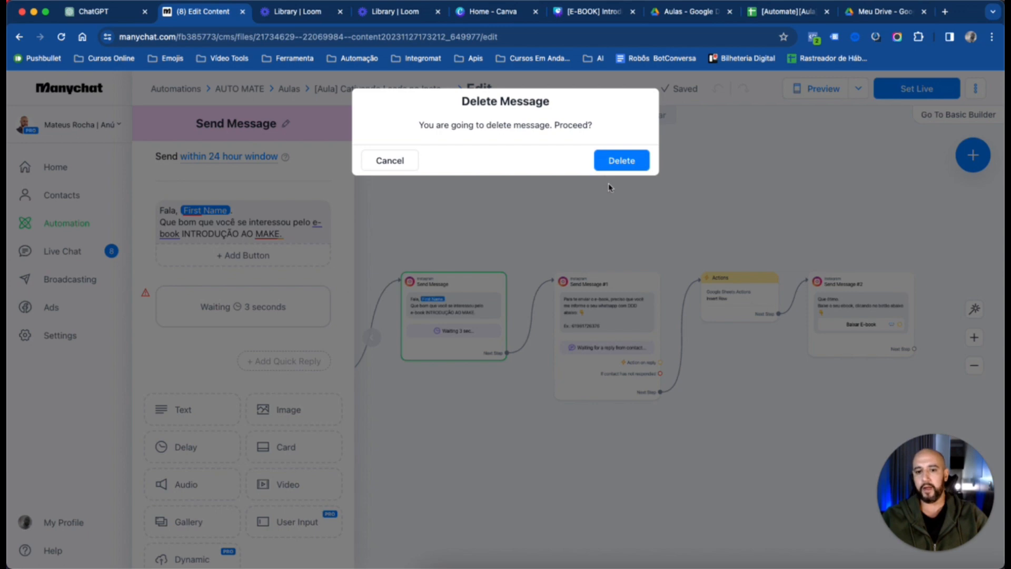
pyautogui.click(617, 160)
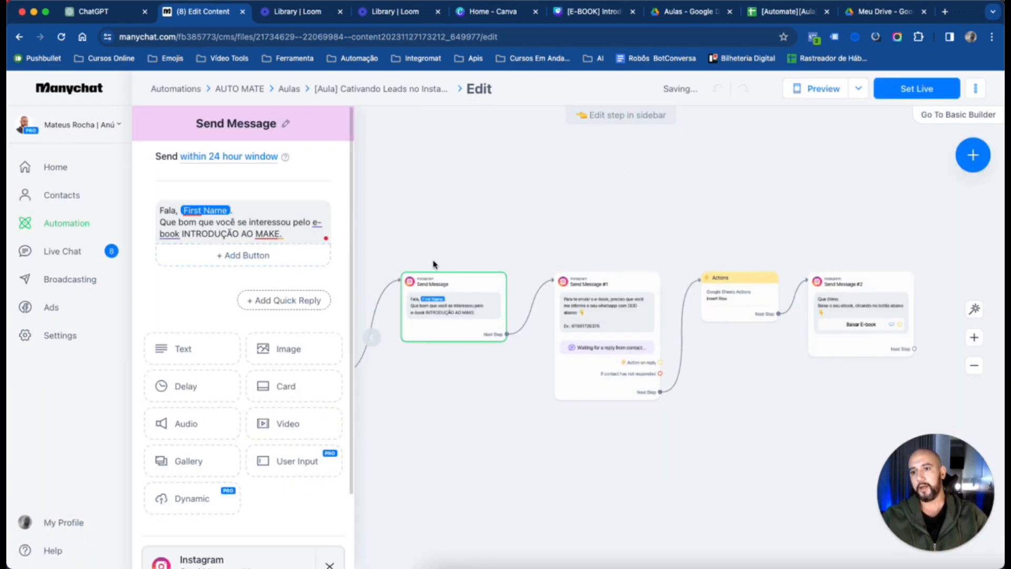
# Add a 3-second delay to the Send Message #1 block and move it above the WhatsApp number request
pyautogui.click(558, 311)
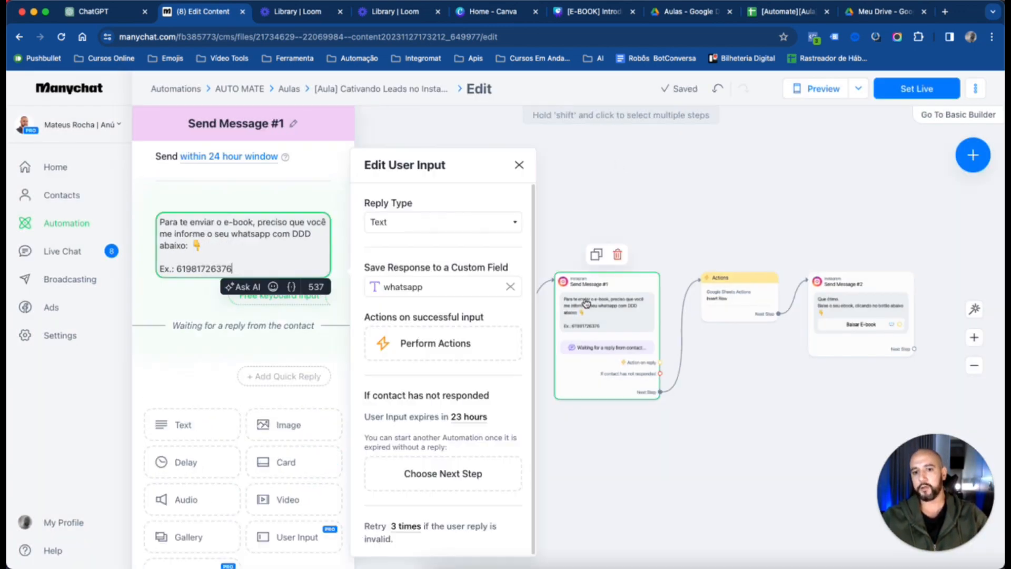
pyautogui.click(192, 463)
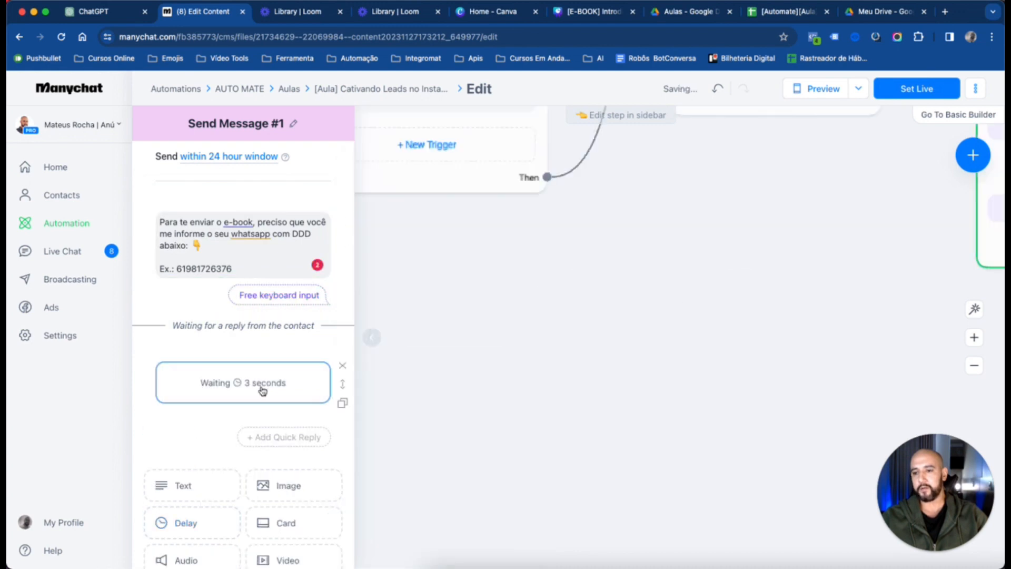
pyautogui.moveTo(343, 384); pyautogui.dragTo(330, 217)
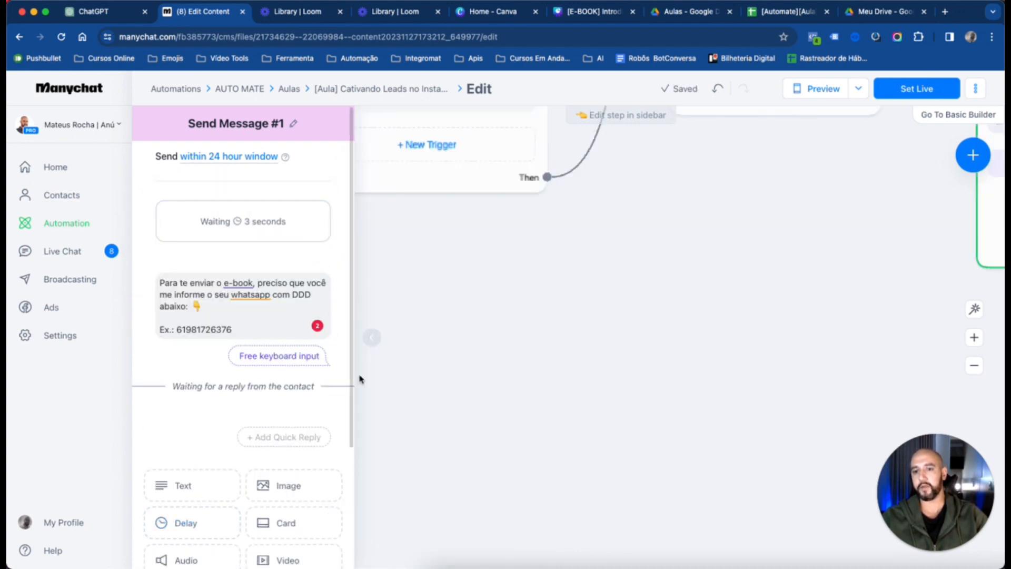
# Leave message editing and set the automation live
pyautogui.click(537, 325)
pyautogui.click(932, 91)
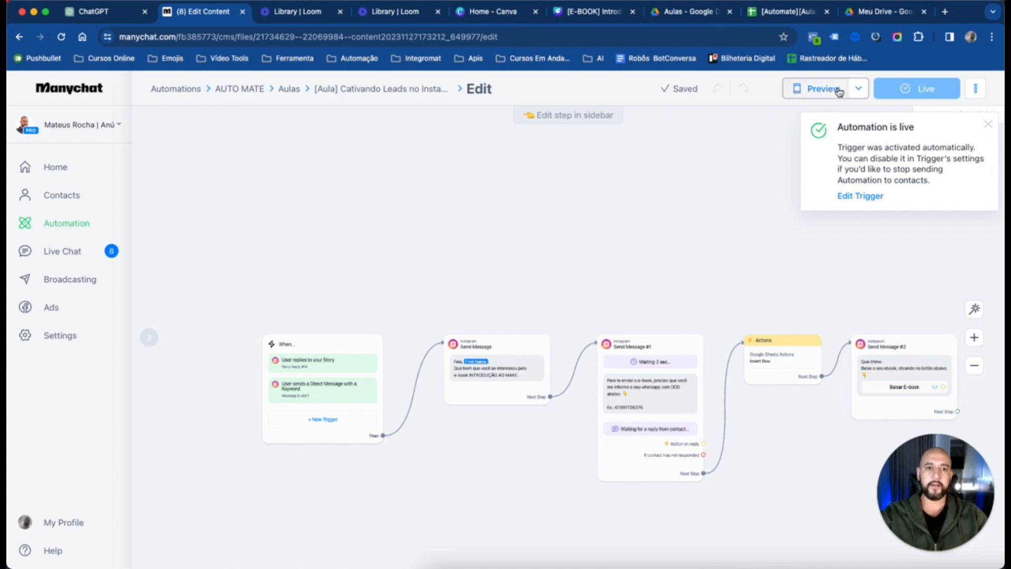
pyautogui.moveTo(751, 164); pyautogui.dragTo(706, 140)
# Switch the preview mode to In Instagram, view the preview instructions, and close them
pyautogui.click(859, 88)
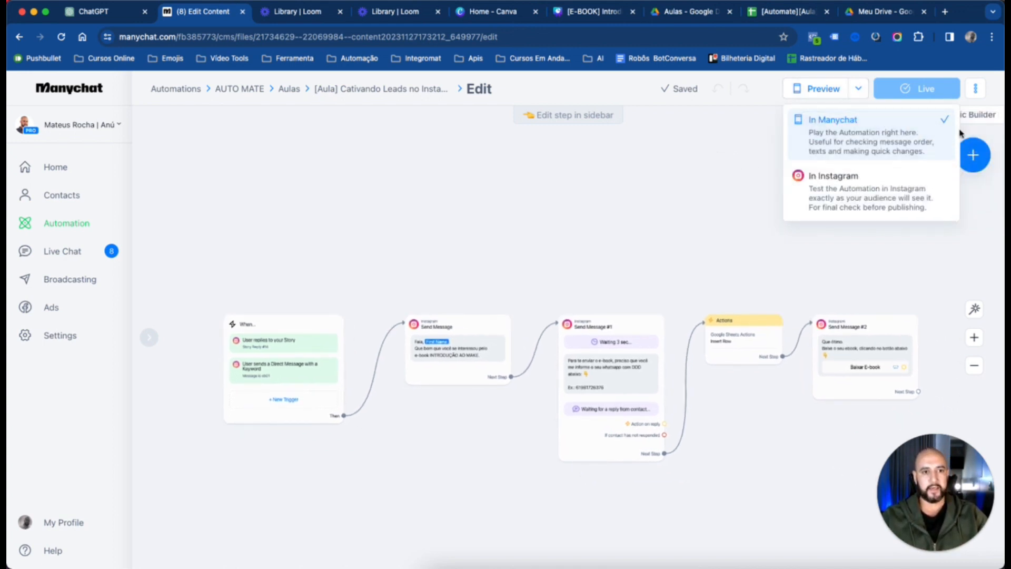
pyautogui.click(866, 188)
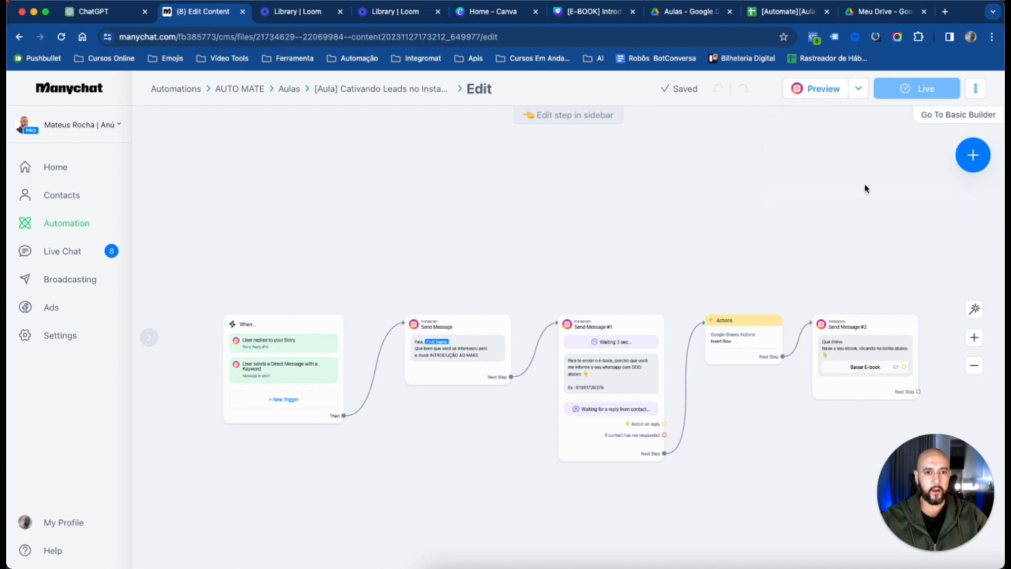
pyautogui.click(821, 91)
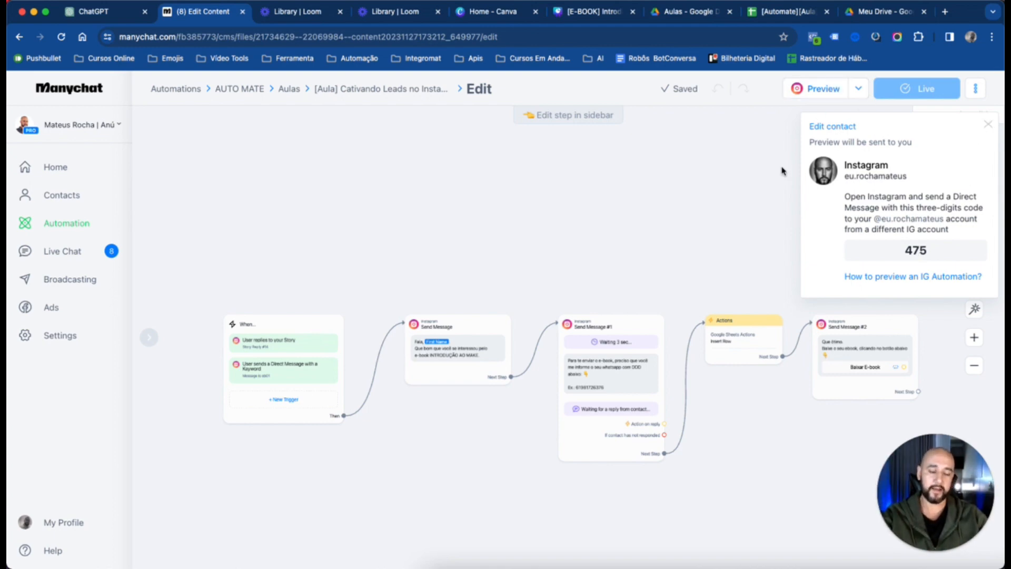
pyautogui.click(988, 126)
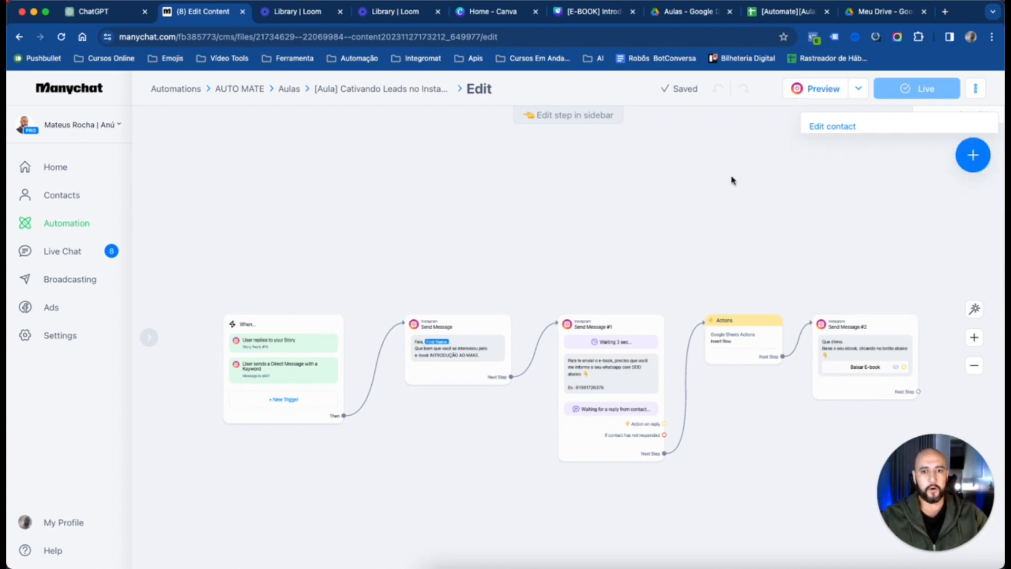
# Examine the live flow from the two triggers in the When... block through to the Send Message #2 block
pyautogui.hscroll(-4, 538, 345)
pyautogui.scroll(5, 471, 360)
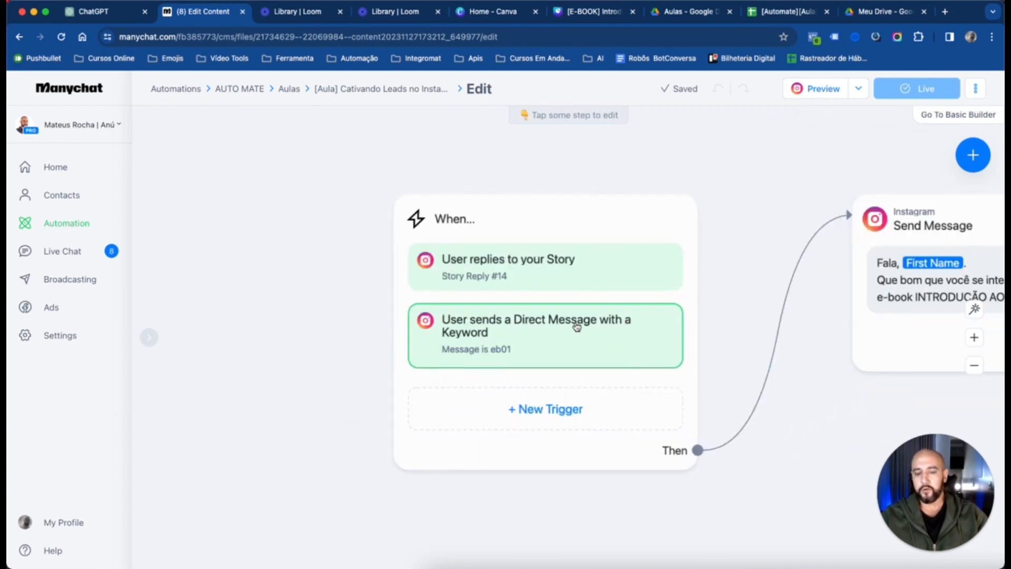
pyautogui.scroll(-3, 744, 214)
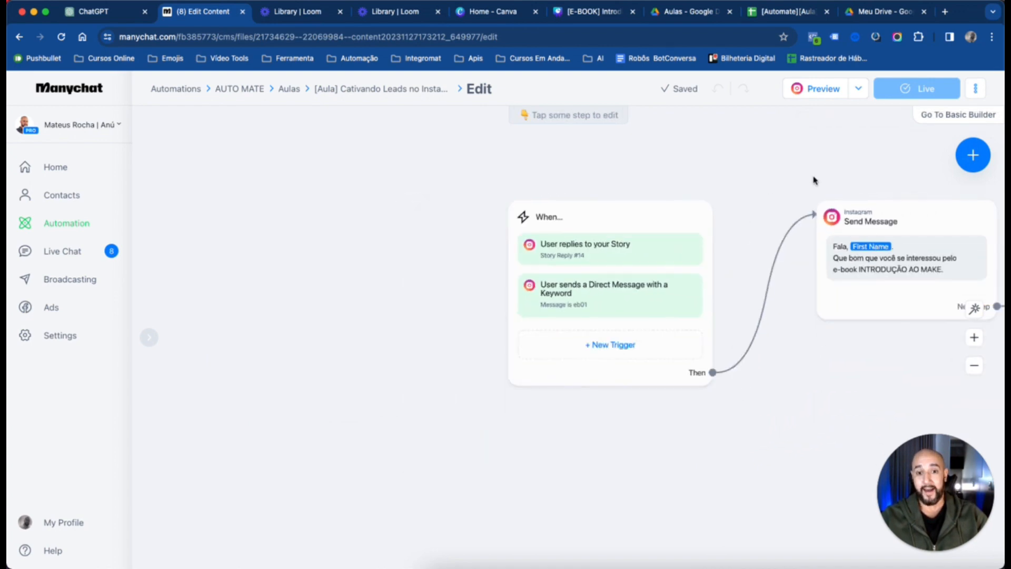
pyautogui.hscroll(5, 705, 178)
pyautogui.scroll(-3, 544, 170)
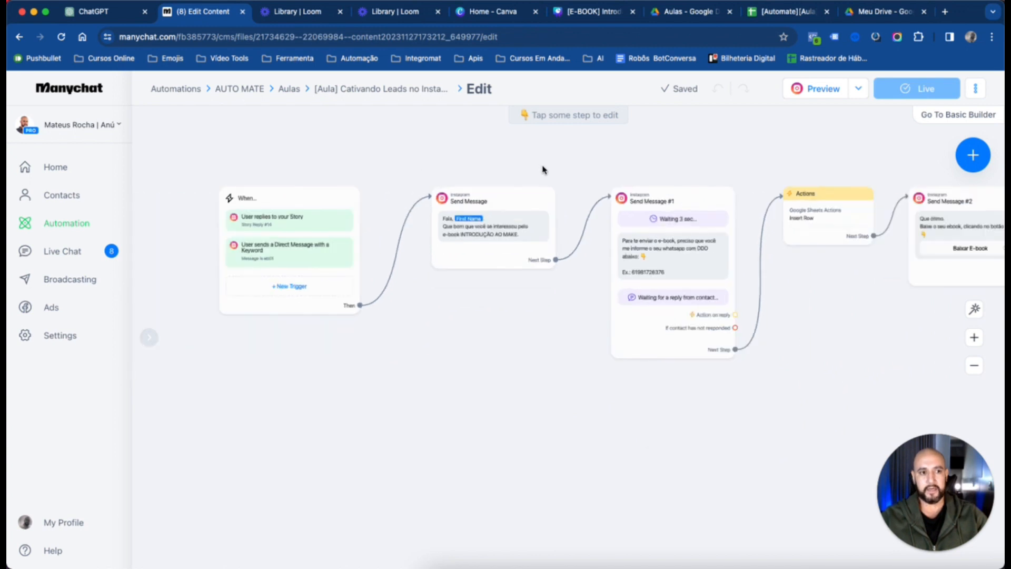
pyautogui.scroll(2, 584, 158)
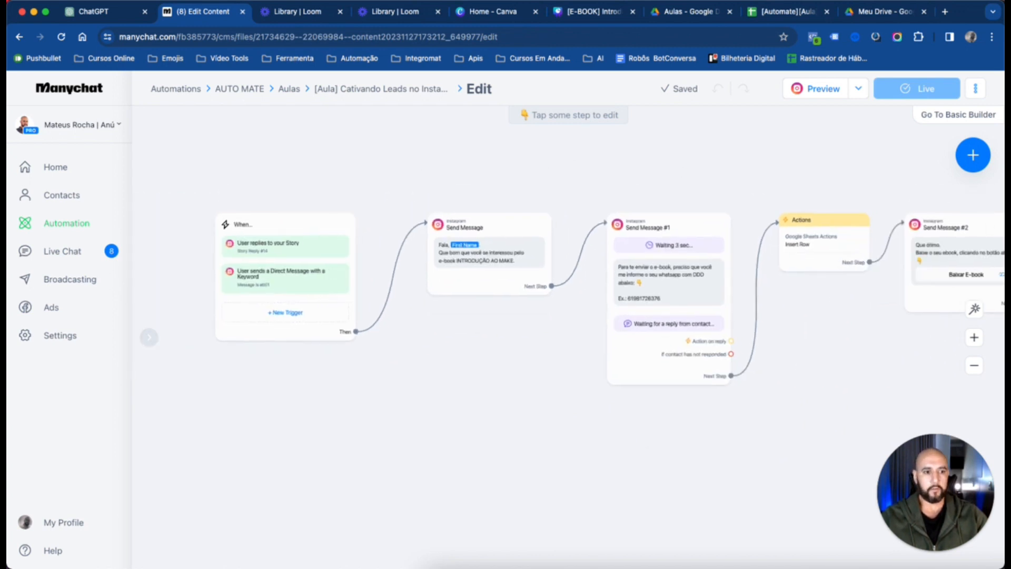
pyautogui.hscroll(2, 611, 295)
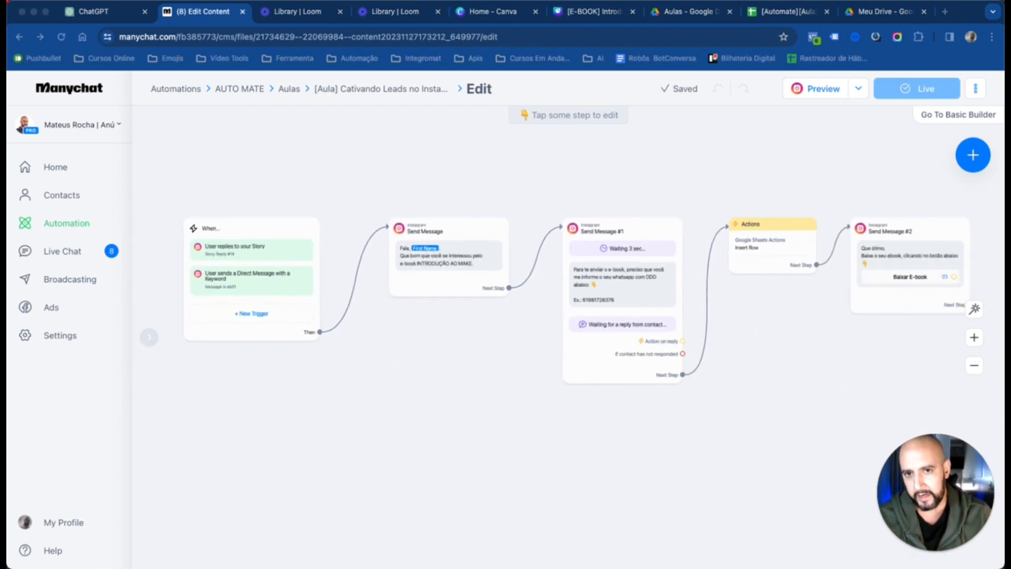